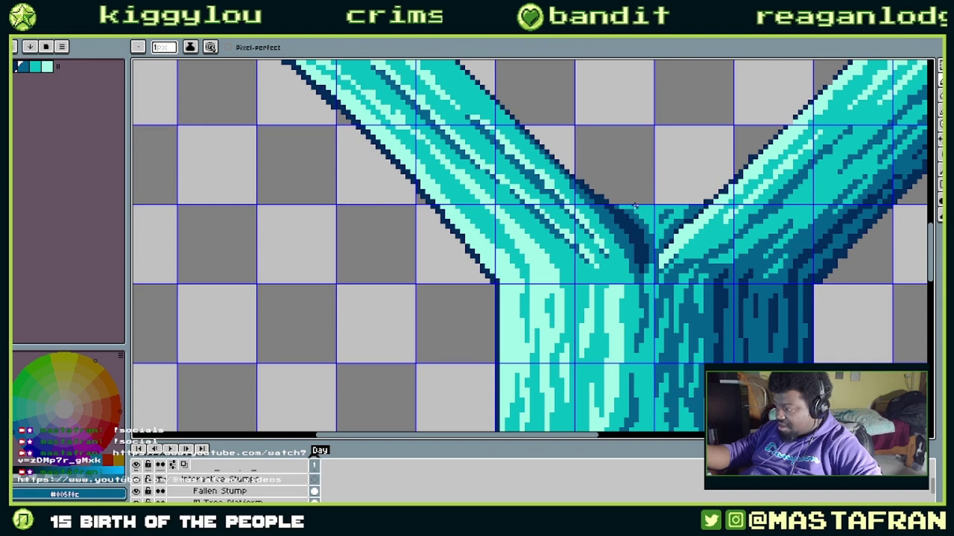
- Retouch the inner edge and shading in the fork between the two main branches with teal and medium blue pixels
{"action": "left_click", "coordinate": [633, 206], "text": "alt"}
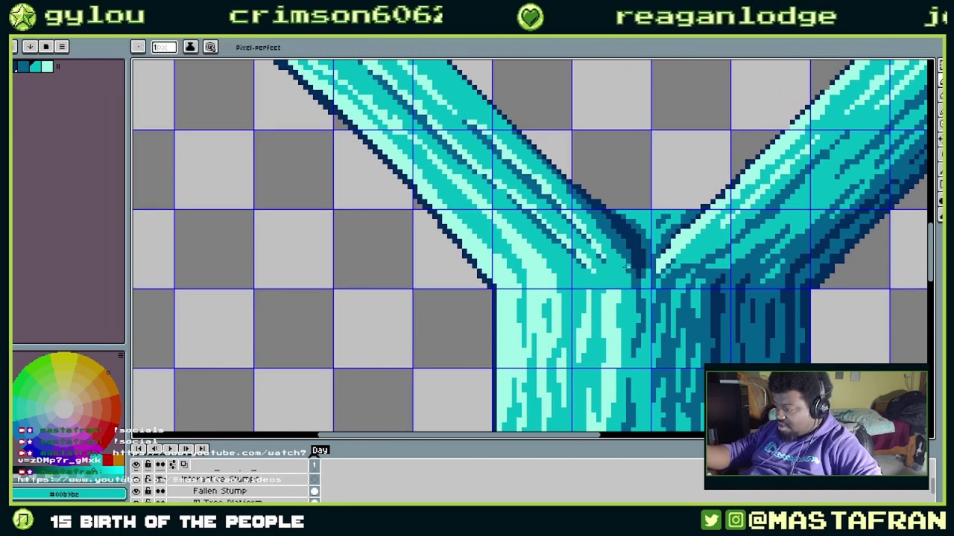
{"action": "left_click_drag", "start_coordinate": [709, 193], "coordinate": [594, 217]}
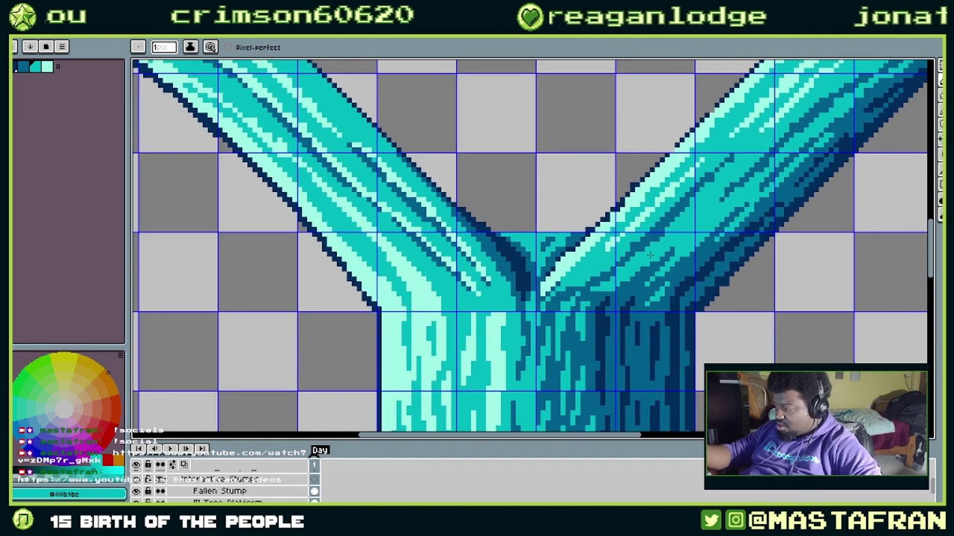
{"action": "left_click", "coordinate": [517, 274], "text": "alt"}
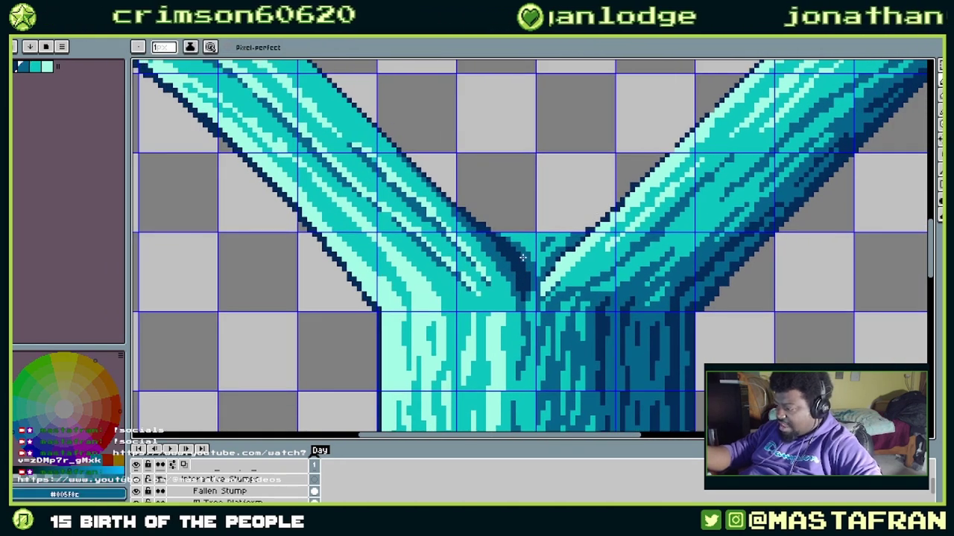
{"action": "mouse_move", "coordinate": [530, 281]}
{"action": "left_mouse_down"}
{"action": "mouse_move", "coordinate": [529, 289]}
{"action": "mouse_move", "coordinate": [513, 248]}
{"action": "left_mouse_up"}
{"action": "left_click_drag", "start_coordinate": [613, 265], "coordinate": [570, 330]}
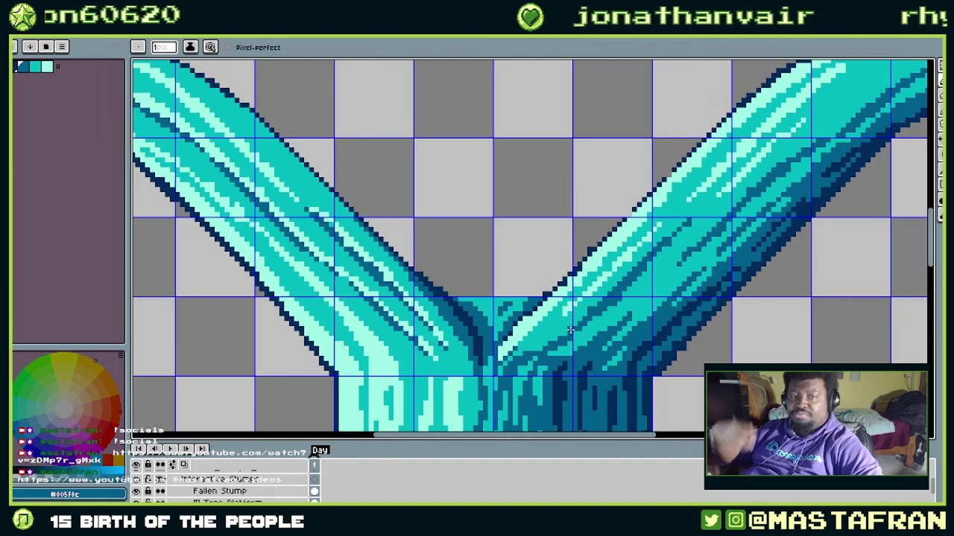
{"action": "key", "text": "alt"}
{"action": "left_click", "coordinate": [498, 329], "text": "alt"}
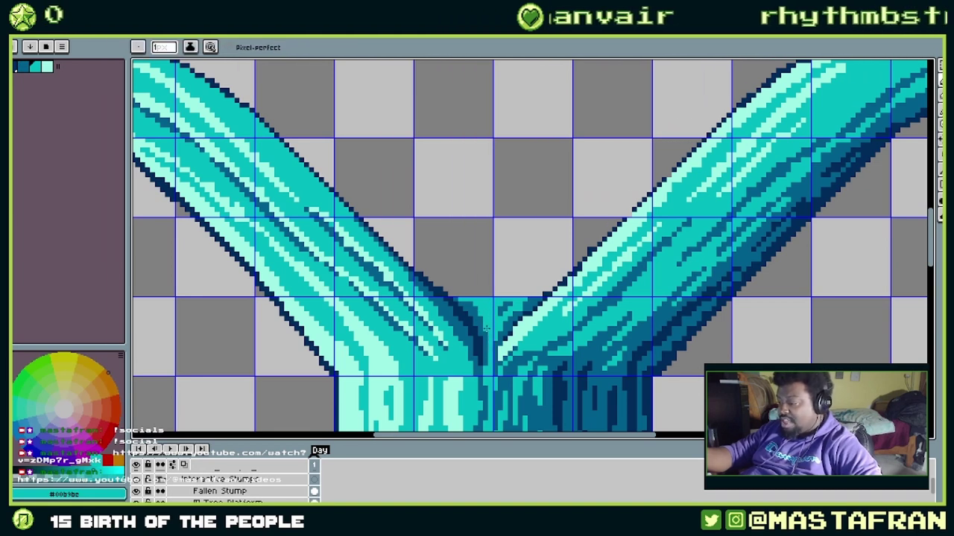
{"action": "left_click", "coordinate": [469, 305], "text": "alt"}
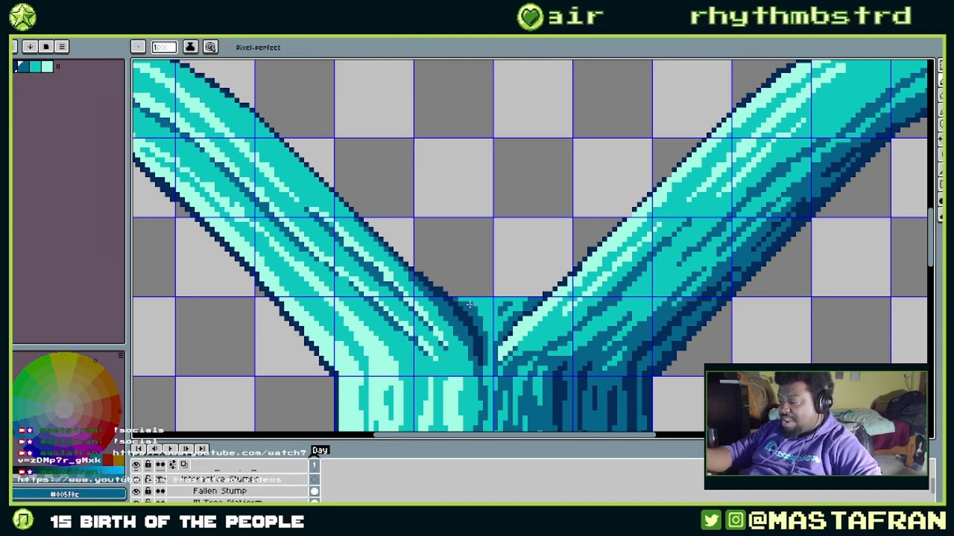
{"action": "left_click", "coordinate": [486, 328], "text": "alt"}
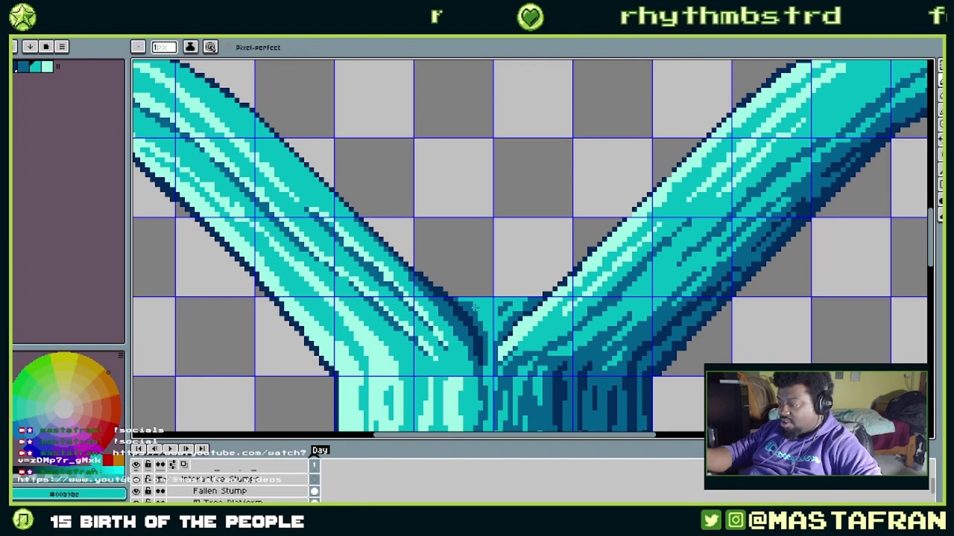
{"action": "left_click", "coordinate": [492, 331], "text": "alt"}
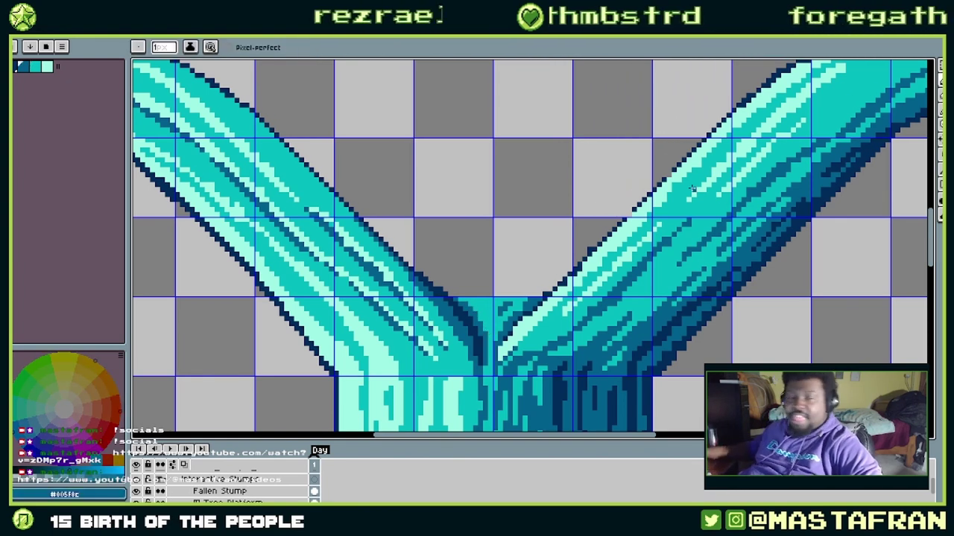
- Add light mint highlight strokes to the bend of the right branch, using colours sampled from the bark
{"action": "scroll", "coordinate": [692, 189], "scroll_direction": "down", "scroll_amount": 5}
{"action": "scroll", "coordinate": [692, 189], "scroll_direction": "up", "scroll_amount": 3}
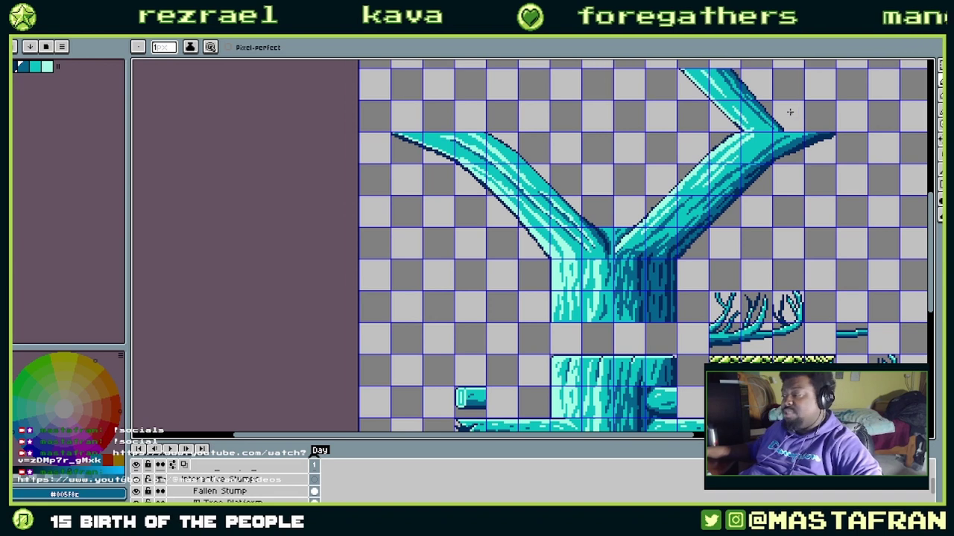
{"action": "scroll", "coordinate": [788, 112], "scroll_direction": "up", "scroll_amount": 1}
{"action": "left_click_drag", "start_coordinate": [789, 112], "coordinate": [643, 258]}
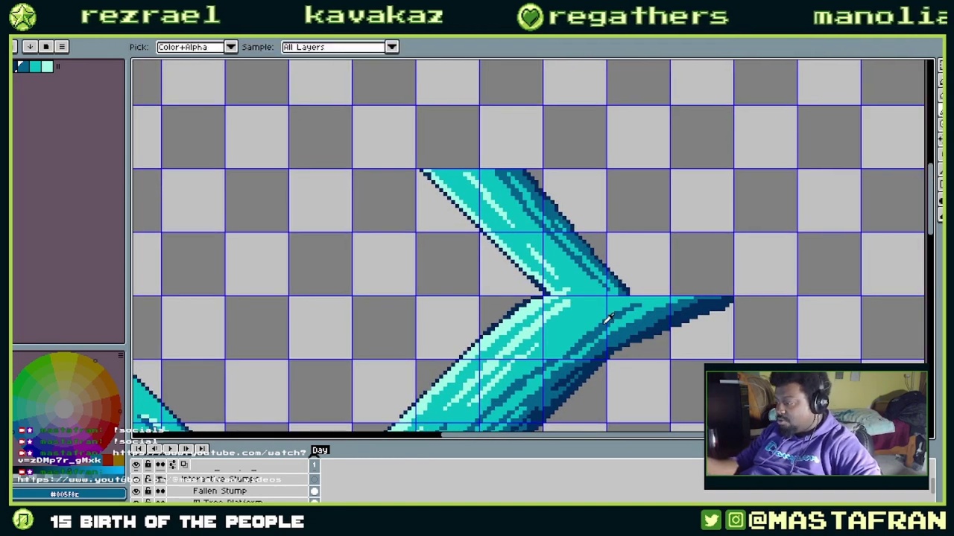
{"action": "left_click", "coordinate": [536, 345], "text": "alt"}
{"action": "left_click", "coordinate": [605, 322], "text": "alt"}
{"action": "left_click", "coordinate": [520, 356], "text": "alt"}
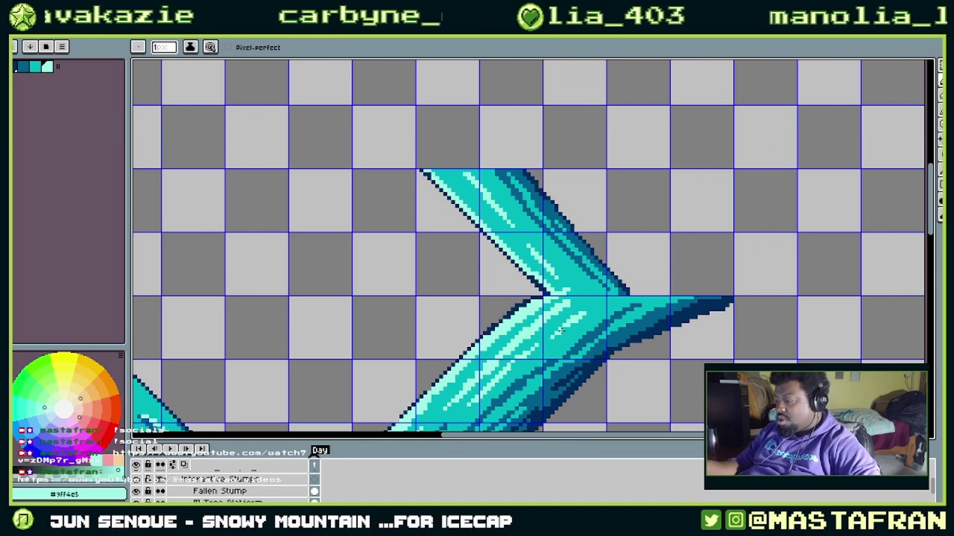
{"action": "left_click_drag", "start_coordinate": [695, 269], "coordinate": [592, 343]}
{"action": "key", "text": "alt"}
{"action": "key", "text": "b"}
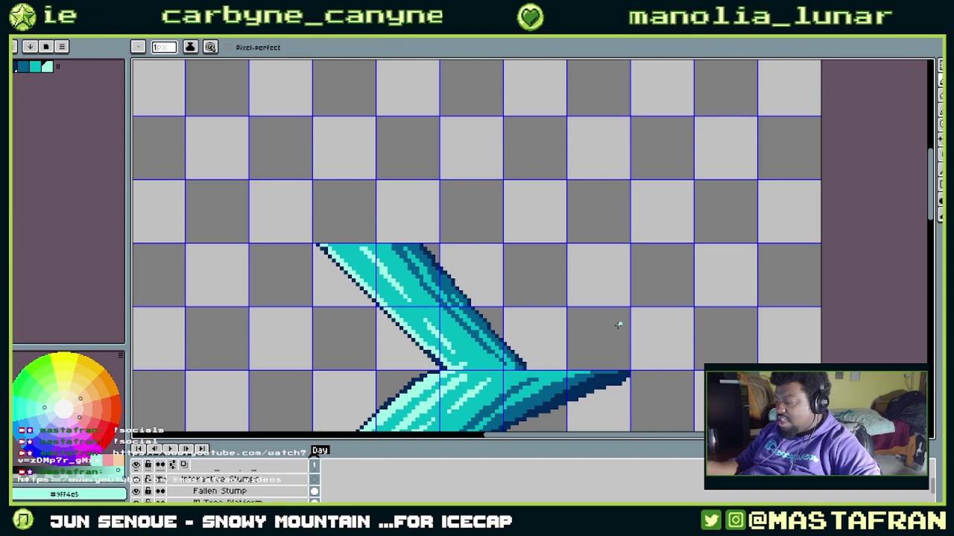
{"action": "left_click_drag", "start_coordinate": [604, 340], "coordinate": [669, 296]}
{"action": "key", "text": "q"}
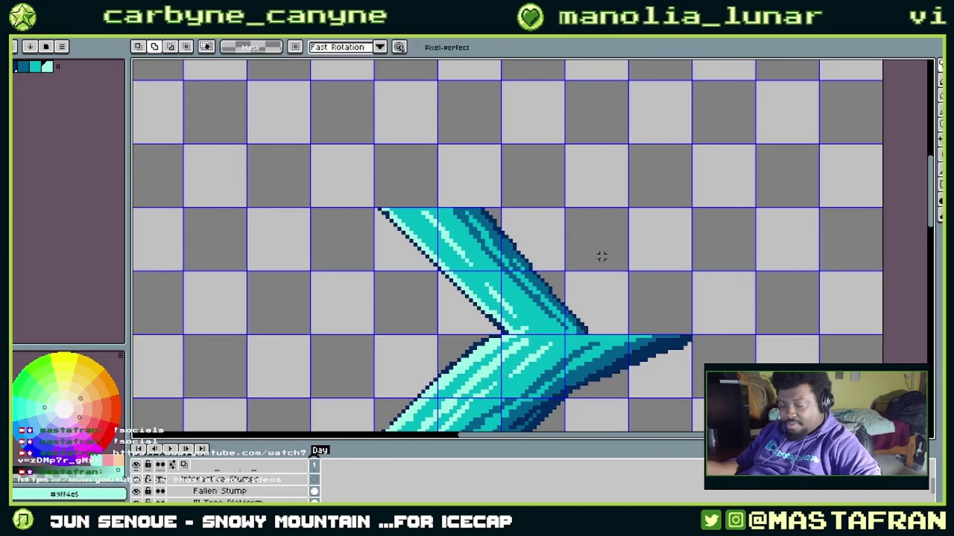
{"action": "left_click_drag", "start_coordinate": [298, 144], "coordinate": [621, 258]}
{"action": "key", "text": "ctrl+d"}
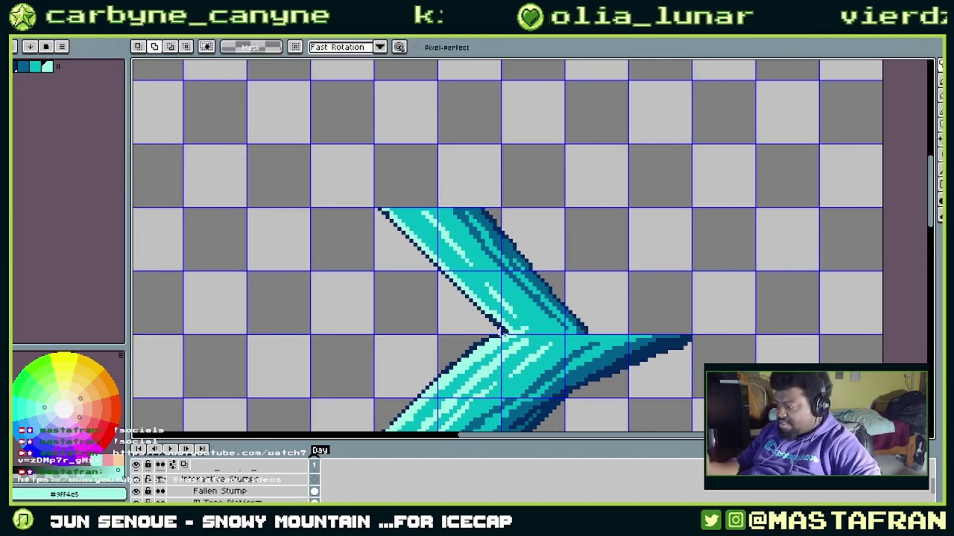
{"action": "mouse_move", "coordinate": [500, 330]}
{"action": "left_mouse_down"}
{"action": "mouse_move", "coordinate": [341, 260]}
{"action": "mouse_move", "coordinate": [617, 233]}
{"action": "left_mouse_up"}
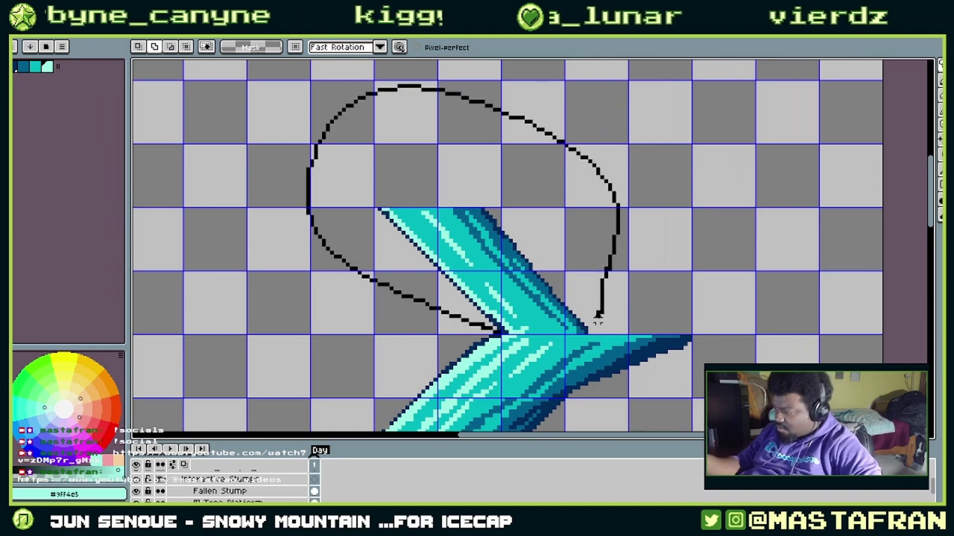
{"action": "left_click_drag", "start_coordinate": [595, 327], "coordinate": [596, 328]}
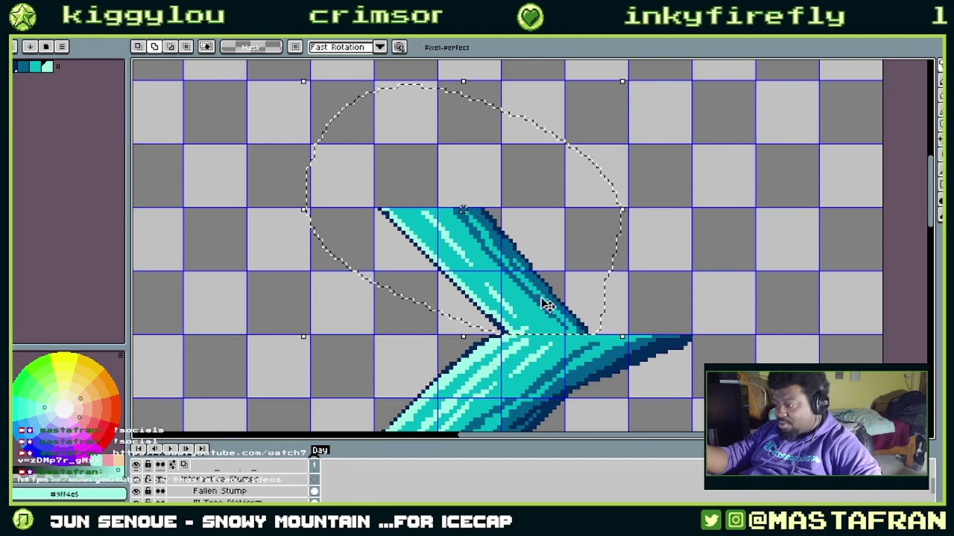
{"action": "key", "text": "ctrl+d"}
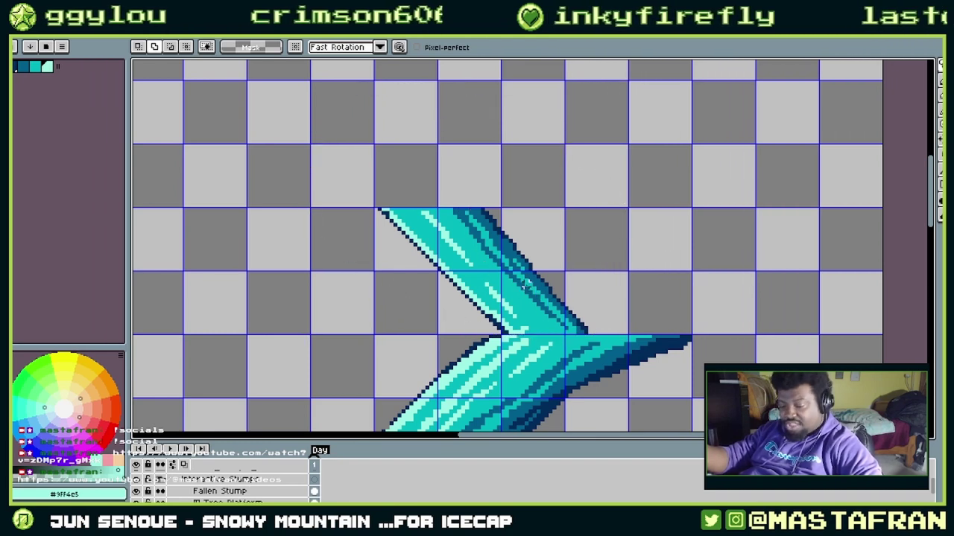
- Darken the shadow side of the right branch's upper segment with medium blue grain strokes
{"action": "key", "text": "b"}
{"action": "key", "text": "ctrl+z"}
{"action": "left_click", "coordinate": [509, 280], "text": "alt"}
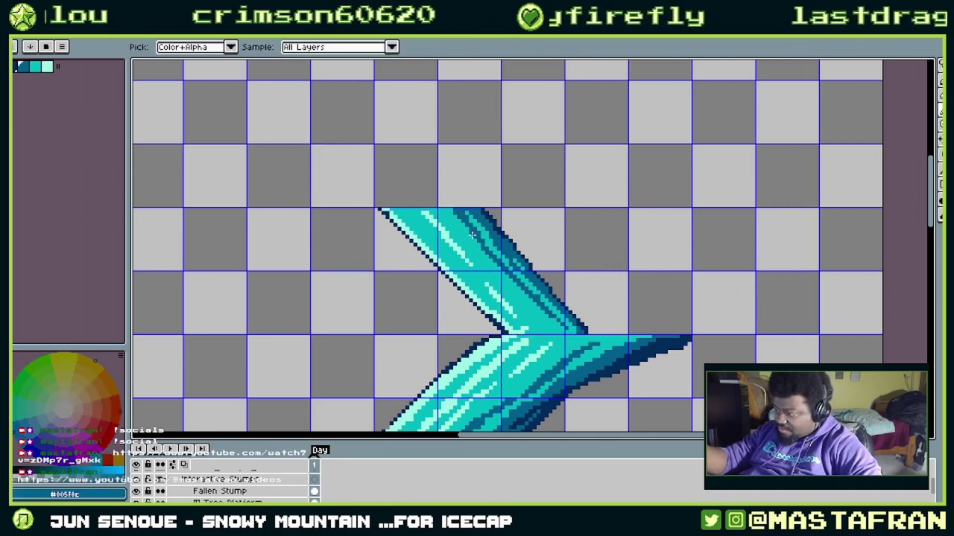
{"action": "mouse_move", "coordinate": [445, 210]}
{"action": "left_mouse_down"}
{"action": "mouse_move", "coordinate": [485, 266]}
{"action": "mouse_move", "coordinate": [452, 213]}
{"action": "mouse_move", "coordinate": [519, 298]}
{"action": "mouse_move", "coordinate": [557, 329]}
{"action": "left_mouse_up"}
{"action": "key", "text": "v"}
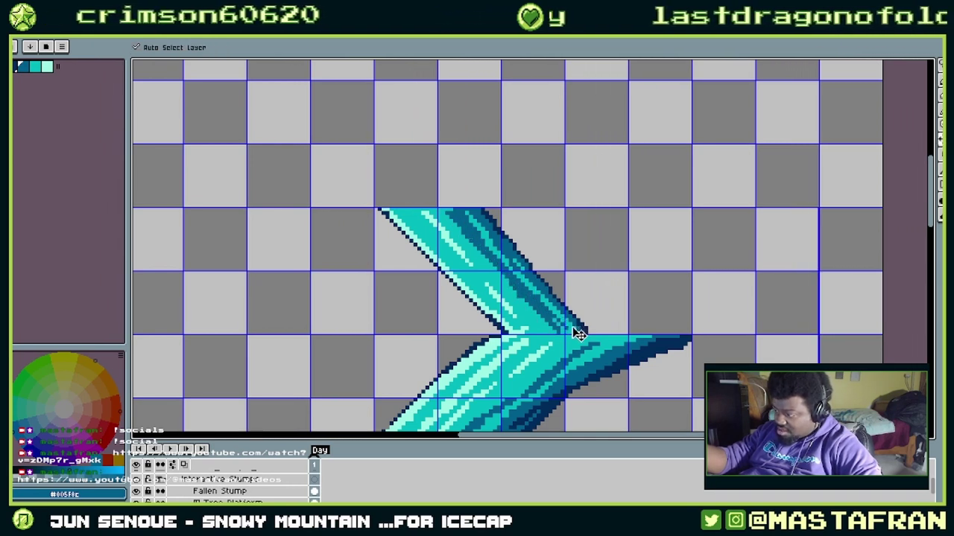
{"action": "key", "text": "b"}
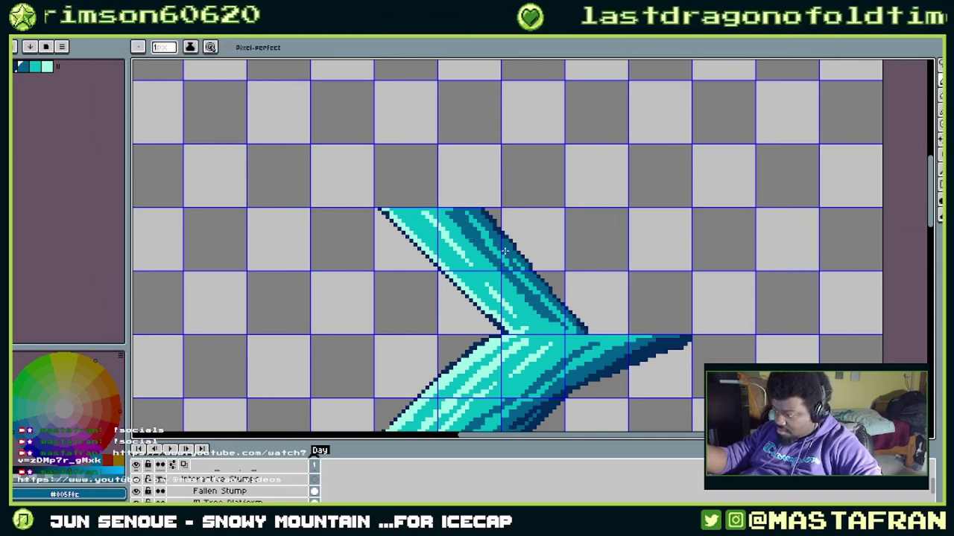
{"action": "key", "text": "ctrl+z"}
{"action": "key", "text": "ctrl+z"}
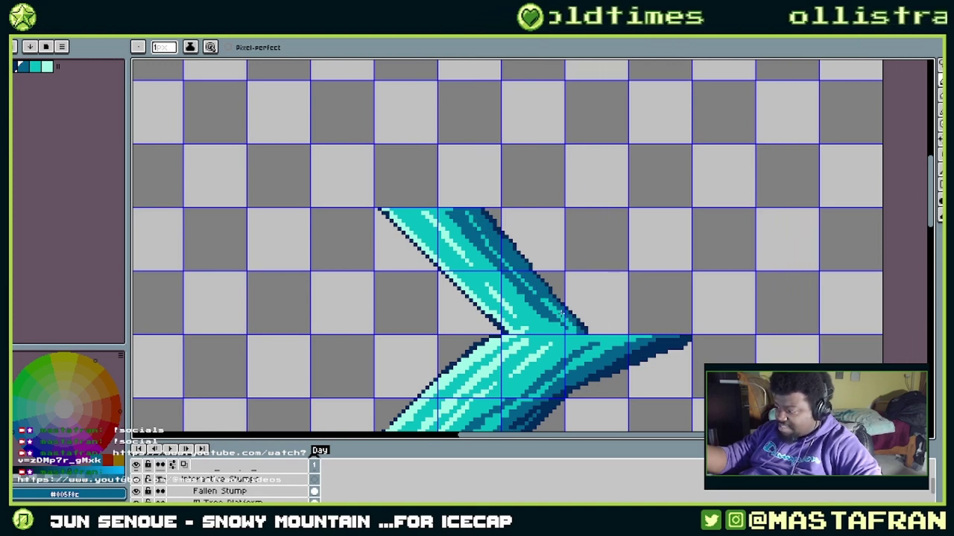
- Strengthen the navy outline along the shadow edge of the upper segment and blend it with medium blue
{"action": "key", "text": "i"}
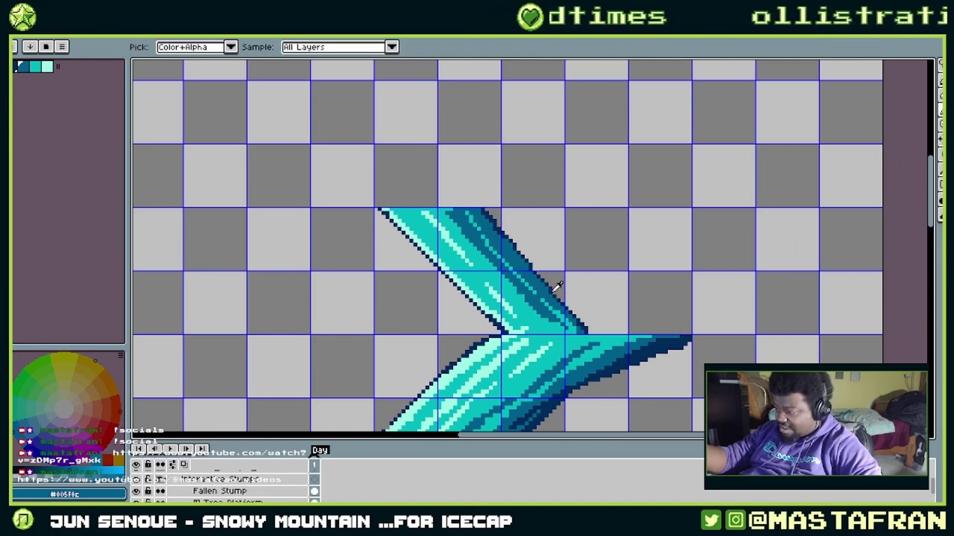
{"action": "left_click", "coordinate": [581, 318]}
{"action": "mouse_move", "coordinate": [507, 240]}
{"action": "left_mouse_down"}
{"action": "mouse_move", "coordinate": [522, 263]}
{"action": "mouse_move", "coordinate": [660, 241]}
{"action": "left_mouse_up"}
{"action": "key", "text": "i"}
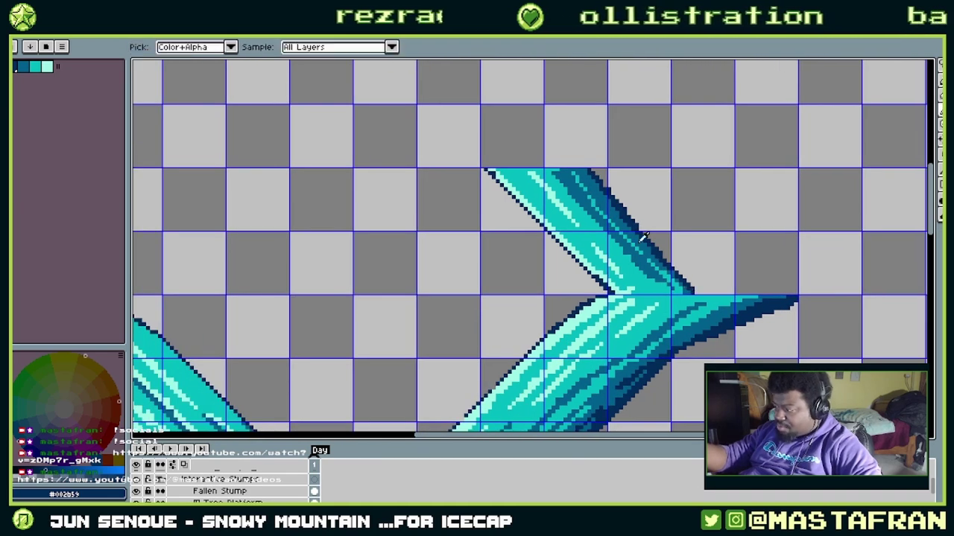
{"action": "left_click", "coordinate": [643, 254]}
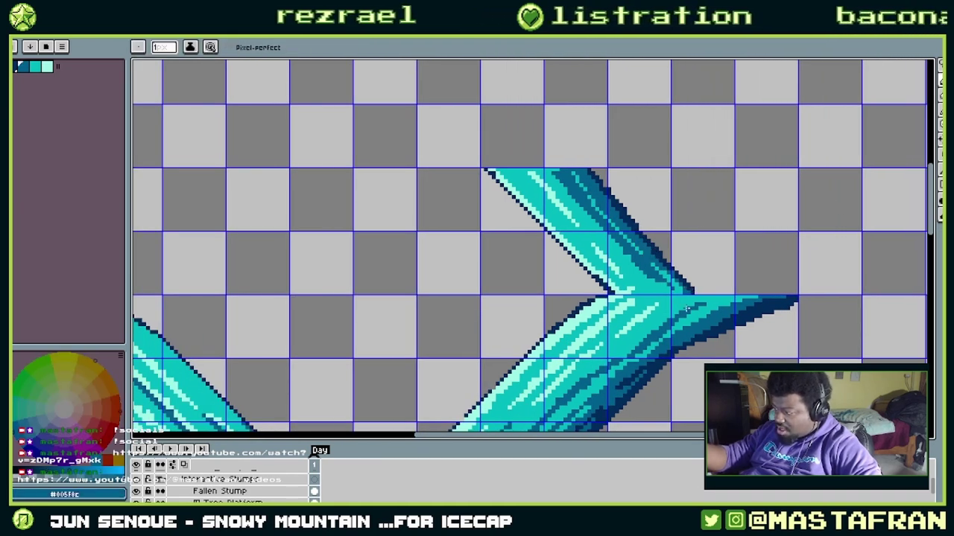
- Break up the upper segment's blue shading and trim its mint highlights with teal strokes
{"action": "key", "text": "i"}
{"action": "left_click", "coordinate": [651, 260]}
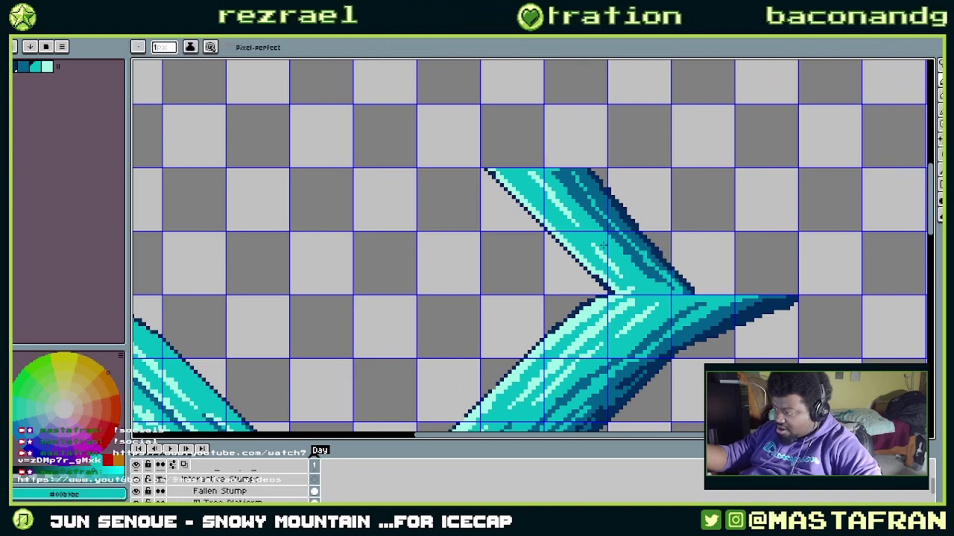
{"action": "key", "text": "alt"}
{"action": "left_click_drag", "start_coordinate": [611, 258], "coordinate": [623, 273]}
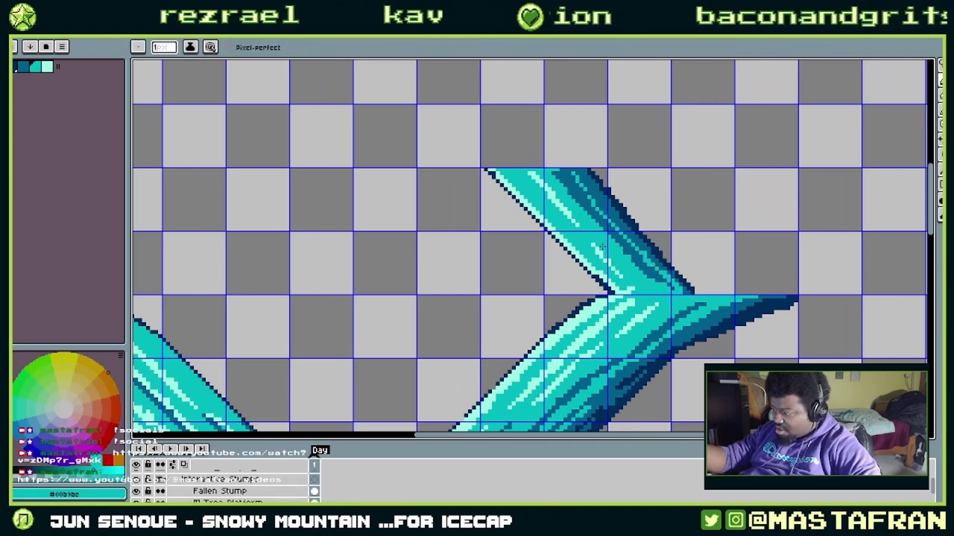
- Add medium blue grain strokes beside the upper segment's highlights and redraw the lower highlight in light mint
{"action": "key", "text": "i"}
{"action": "left_click", "coordinate": [544, 191]}
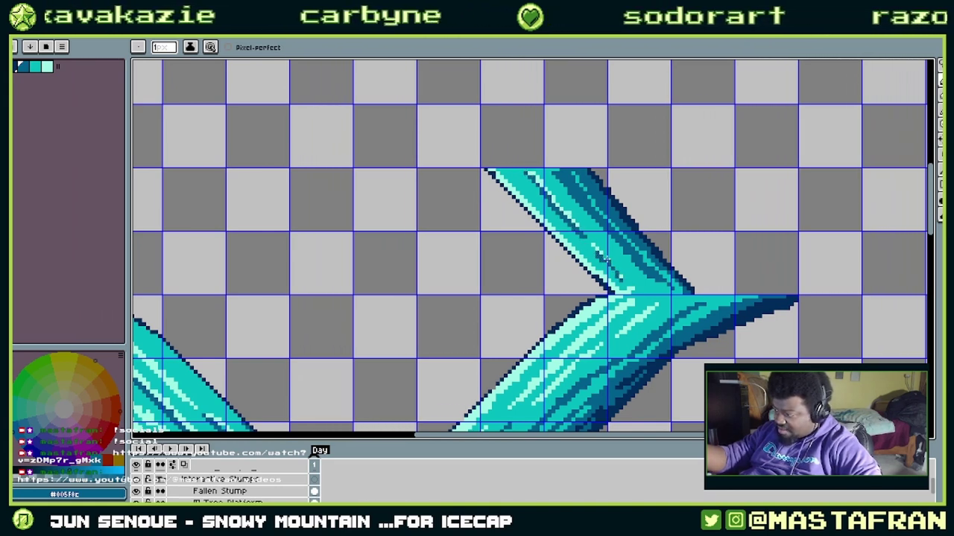
{"action": "left_click", "coordinate": [603, 256], "text": "alt"}
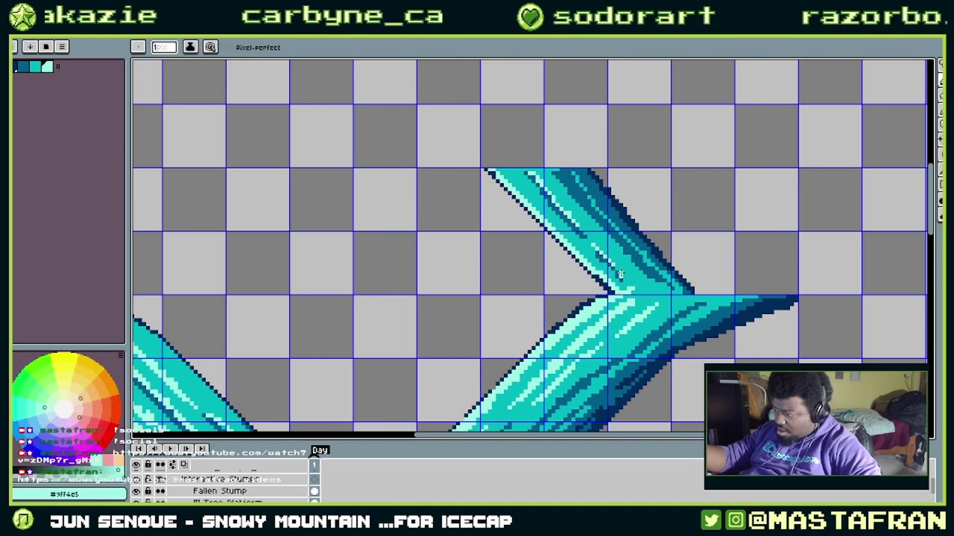
{"action": "right_click", "coordinate": [598, 256]}
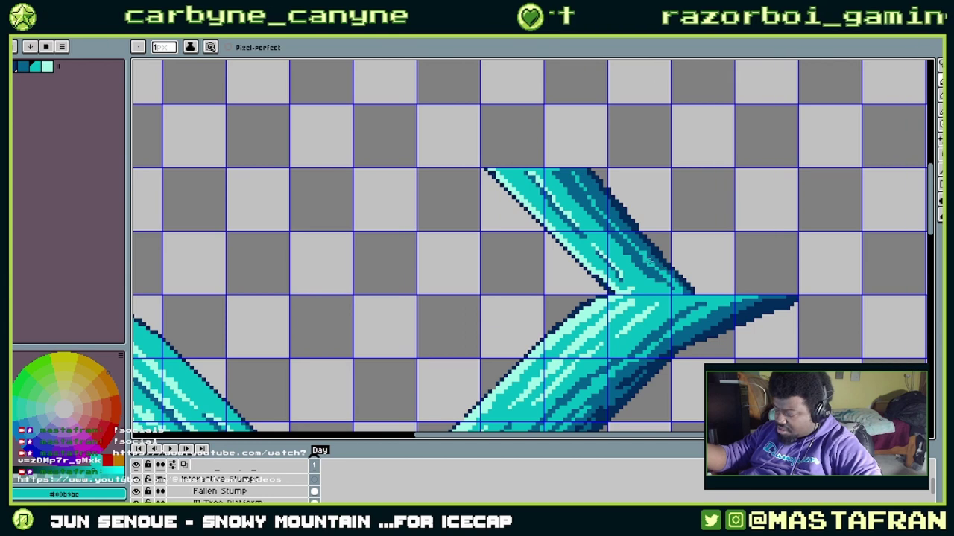
{"action": "key", "text": "i"}
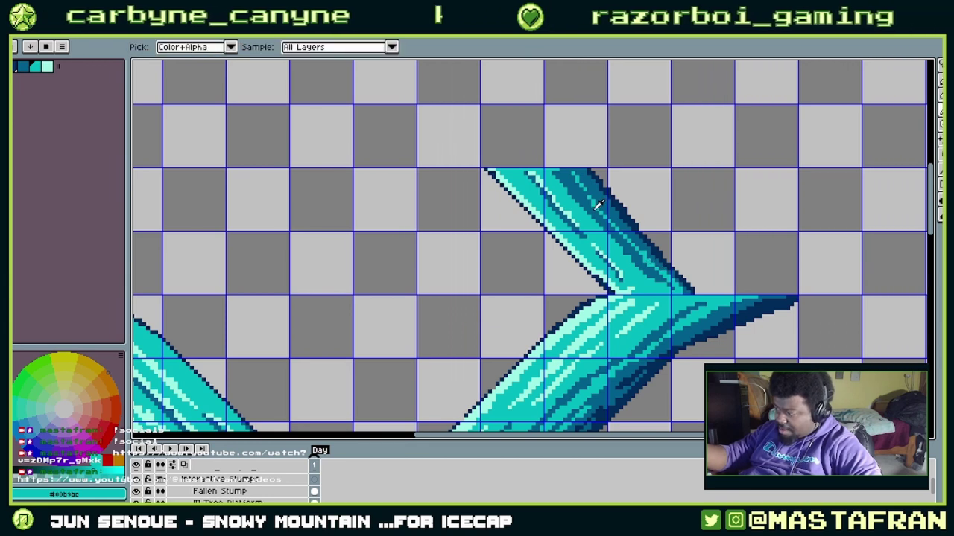
{"action": "left_click", "coordinate": [595, 209], "text": "alt"}
- Make a one-tile elliptical selection on the empty canvas above the right branch and fill it with medium blue
{"action": "mouse_move", "coordinate": [634, 224]}
{"action": "left_mouse_down"}
{"action": "mouse_move", "coordinate": [703, 156]}
{"action": "mouse_move", "coordinate": [753, 141]}
{"action": "left_mouse_up"}
{"action": "mouse_move", "coordinate": [698, 200]}
{"action": "left_mouse_down"}
{"action": "mouse_move", "coordinate": [642, 185]}
{"action": "mouse_move", "coordinate": [526, 273]}
{"action": "left_mouse_up"}
{"action": "scroll", "coordinate": [525, 273], "scroll_direction": "down", "scroll_amount": 2}
{"action": "scroll", "coordinate": [526, 273], "scroll_direction": "up", "scroll_amount": 1}
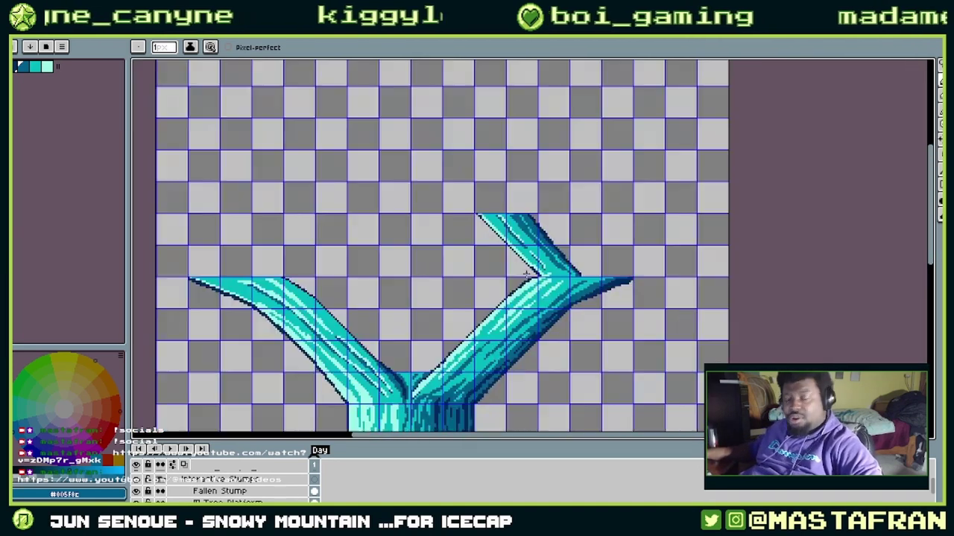
{"action": "scroll", "coordinate": [528, 272], "scroll_direction": "up", "scroll_amount": 4}
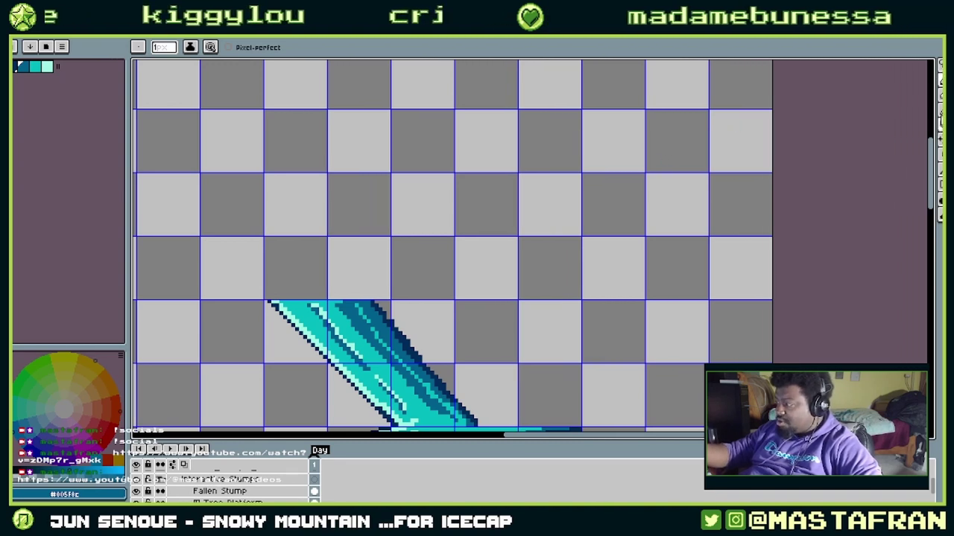
{"action": "key", "text": "e"}
{"action": "key", "text": "m"}
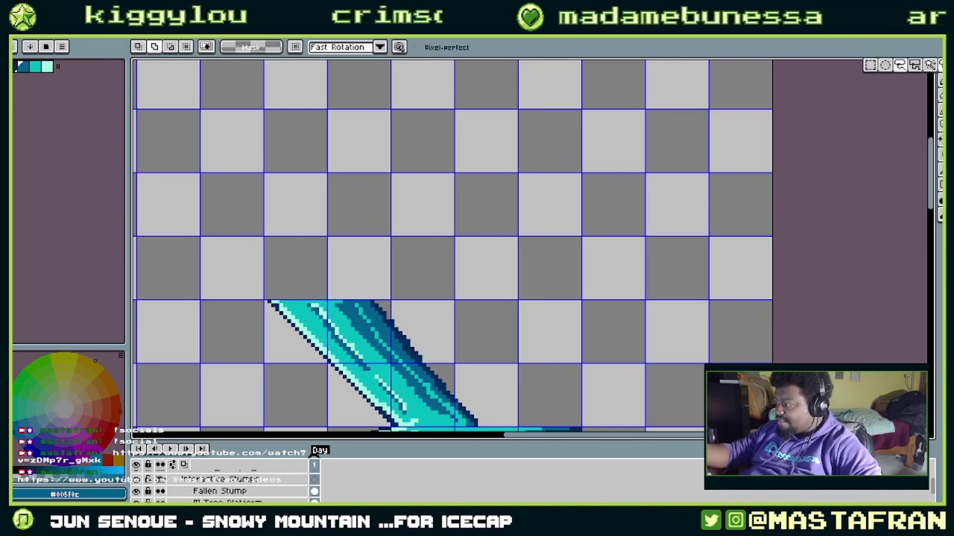
{"action": "left_click_drag", "start_coordinate": [582, 110], "coordinate": [646, 174]}
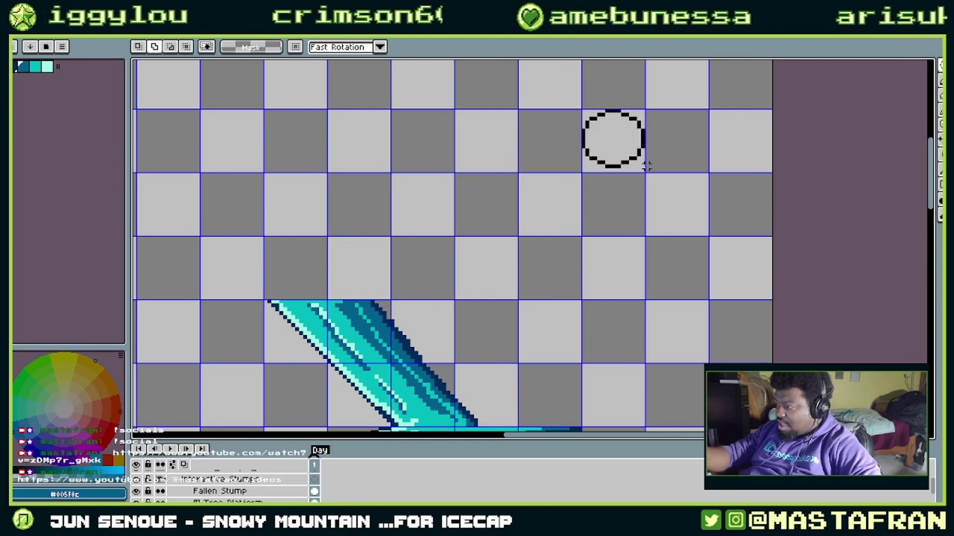
{"action": "key", "text": "f"}
{"action": "left_click", "coordinate": [630, 146]}
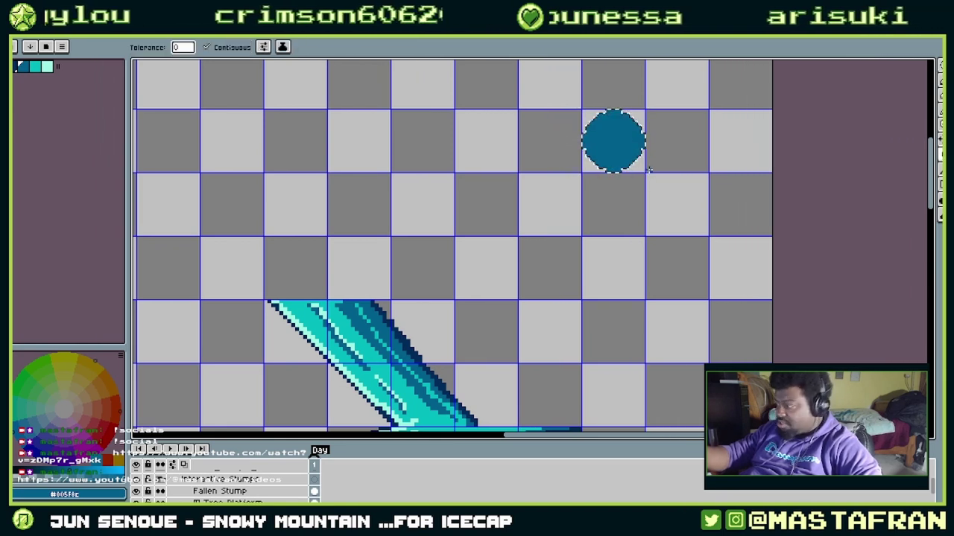
- Deselect the medium blue circle and paint an irregular light mint highlight in its center
{"action": "key", "text": "ctrl+d"}
{"action": "key", "text": "b"}
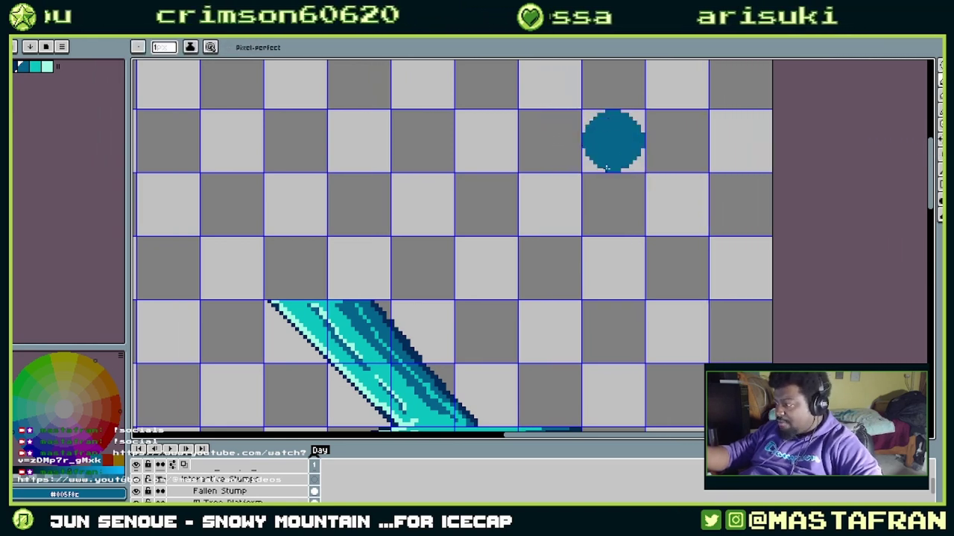
{"action": "left_click", "coordinate": [49, 65]}
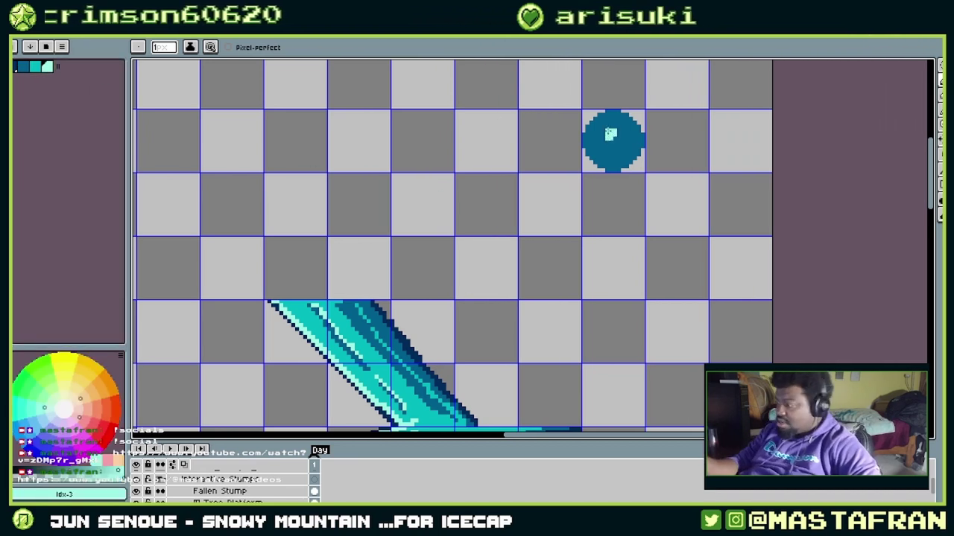
{"action": "left_click_drag", "start_coordinate": [607, 140], "coordinate": [613, 145]}
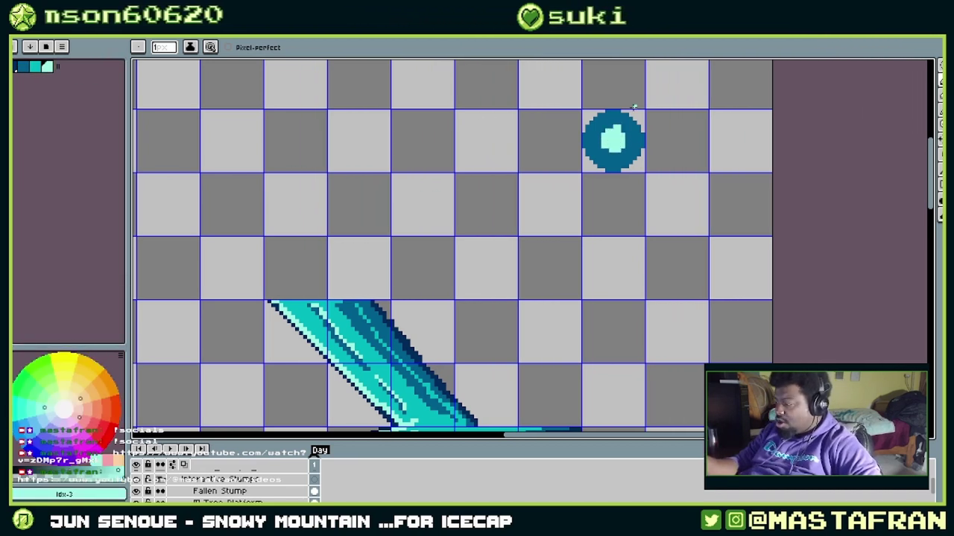
- Outline the circle's whole rim in navy, keeping a medium blue band around the mint center
{"action": "left_click", "coordinate": [24, 67]}
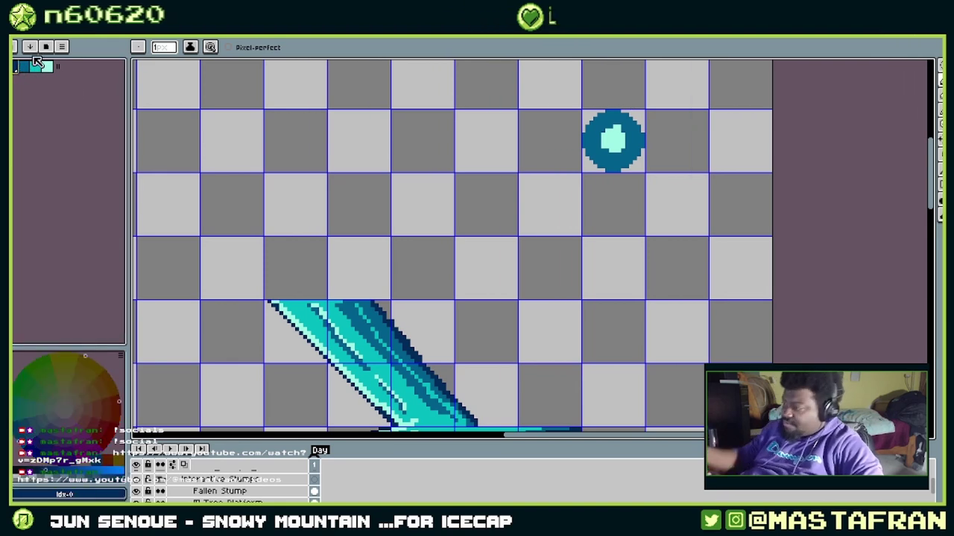
{"action": "scroll", "coordinate": [533, 185], "scroll_direction": "up", "scroll_amount": 1}
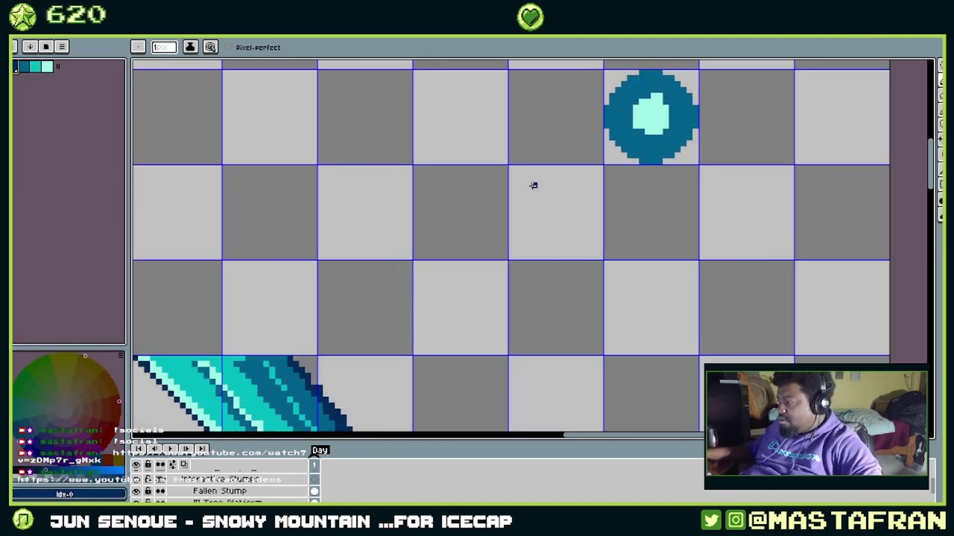
{"action": "left_click_drag", "start_coordinate": [669, 222], "coordinate": [590, 313]}
{"action": "scroll", "coordinate": [605, 334], "scroll_direction": "up", "scroll_amount": 3}
{"action": "mouse_move", "coordinate": [595, 144]}
{"action": "left_mouse_down"}
{"action": "mouse_move", "coordinate": [596, 294]}
{"action": "mouse_move", "coordinate": [626, 383]}
{"action": "left_mouse_up"}
{"action": "left_click_drag", "start_coordinate": [550, 351], "coordinate": [518, 351]}
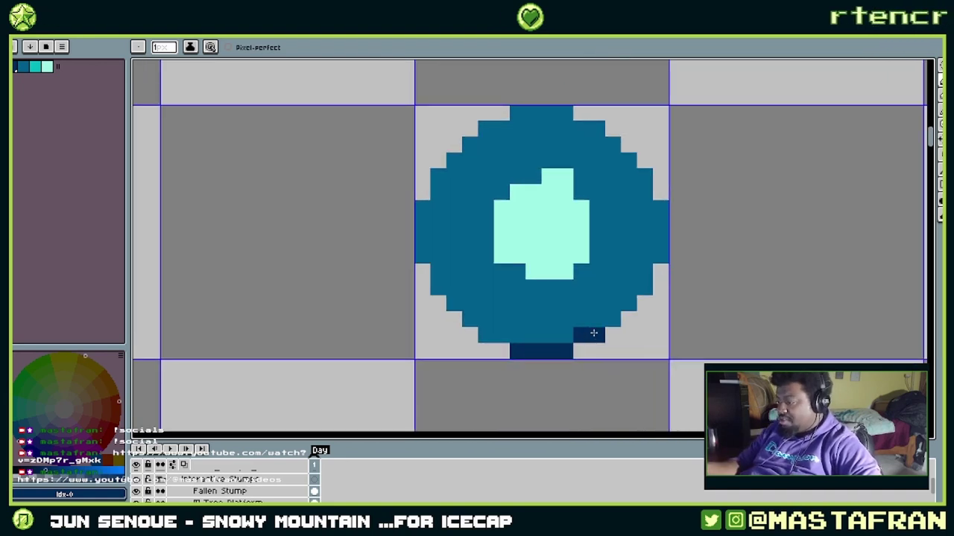
{"action": "mouse_move", "coordinate": [650, 284]}
{"action": "left_mouse_down"}
{"action": "mouse_move", "coordinate": [644, 259]}
{"action": "mouse_move", "coordinate": [658, 253]}
{"action": "mouse_move", "coordinate": [646, 162]}
{"action": "mouse_move", "coordinate": [633, 167]}
{"action": "mouse_move", "coordinate": [633, 152]}
{"action": "mouse_move", "coordinate": [570, 117]}
{"action": "mouse_move", "coordinate": [524, 113]}
{"action": "mouse_move", "coordinate": [484, 124]}
{"action": "mouse_move", "coordinate": [444, 173]}
{"action": "mouse_move", "coordinate": [425, 224]}
{"action": "mouse_move", "coordinate": [424, 208]}
{"action": "mouse_move", "coordinate": [436, 286]}
{"action": "mouse_move", "coordinate": [487, 324]}
{"action": "mouse_move", "coordinate": [482, 337]}
{"action": "mouse_move", "coordinate": [529, 348]}
{"action": "mouse_move", "coordinate": [508, 345]}
{"action": "mouse_move", "coordinate": [550, 320]}
{"action": "mouse_move", "coordinate": [638, 302]}
{"action": "mouse_move", "coordinate": [519, 337]}
{"action": "mouse_move", "coordinate": [605, 320]}
{"action": "left_mouse_up"}
{"action": "mouse_move", "coordinate": [488, 320]}
{"action": "left_mouse_down"}
{"action": "mouse_move", "coordinate": [465, 304]}
{"action": "mouse_move", "coordinate": [438, 256]}
{"action": "left_mouse_up"}
{"action": "left_click_drag", "start_coordinate": [438, 209], "coordinate": [438, 257]}
{"action": "left_click_drag", "start_coordinate": [546, 112], "coordinate": [576, 128]}
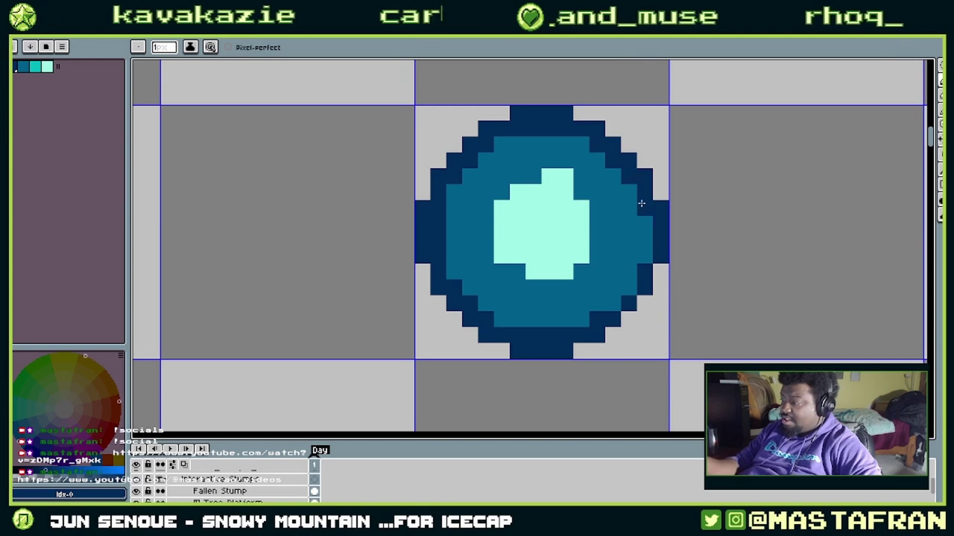
{"action": "left_click_drag", "start_coordinate": [650, 240], "coordinate": [654, 263]}
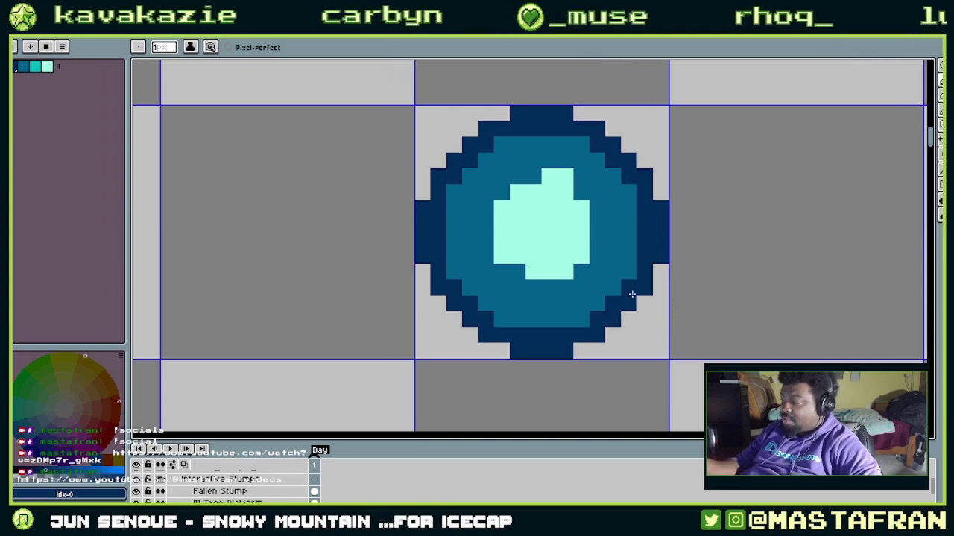
- Ring the circle's mint highlight with teal and trim the ring's upper-left edge with medium blue
{"action": "scroll", "coordinate": [586, 283], "scroll_direction": "down", "scroll_amount": 2}
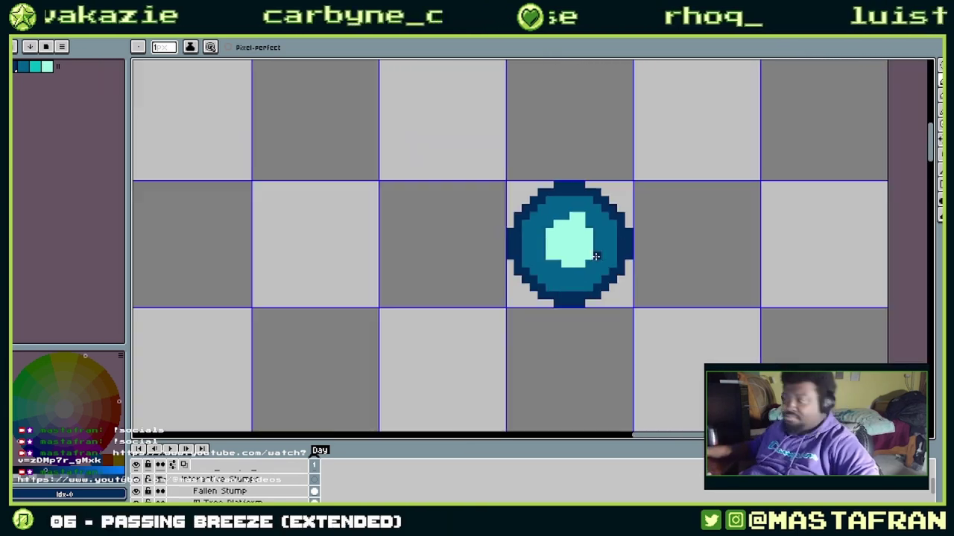
{"action": "scroll", "coordinate": [594, 258], "scroll_direction": "up", "scroll_amount": 1}
{"action": "left_click", "coordinate": [36, 67]}
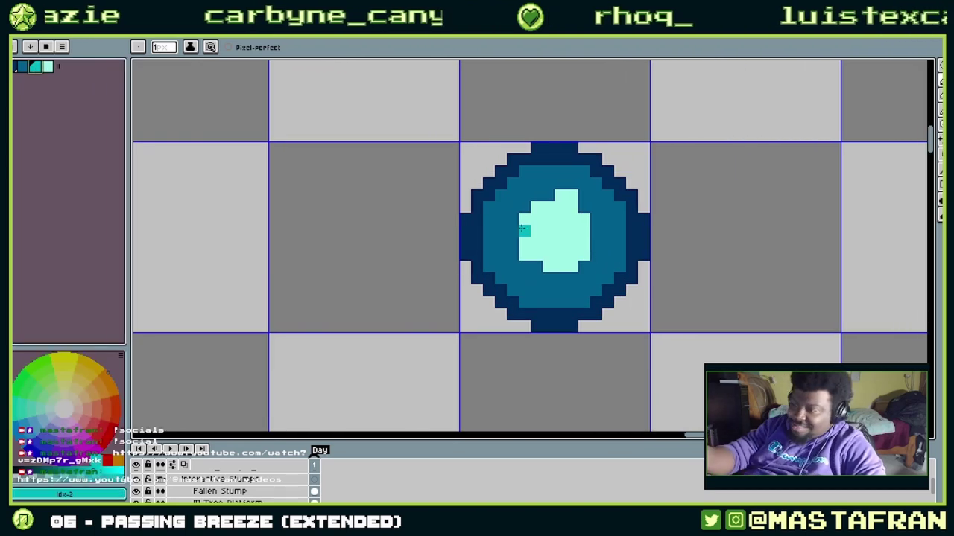
{"action": "left_click_drag", "start_coordinate": [524, 229], "coordinate": [532, 270]}
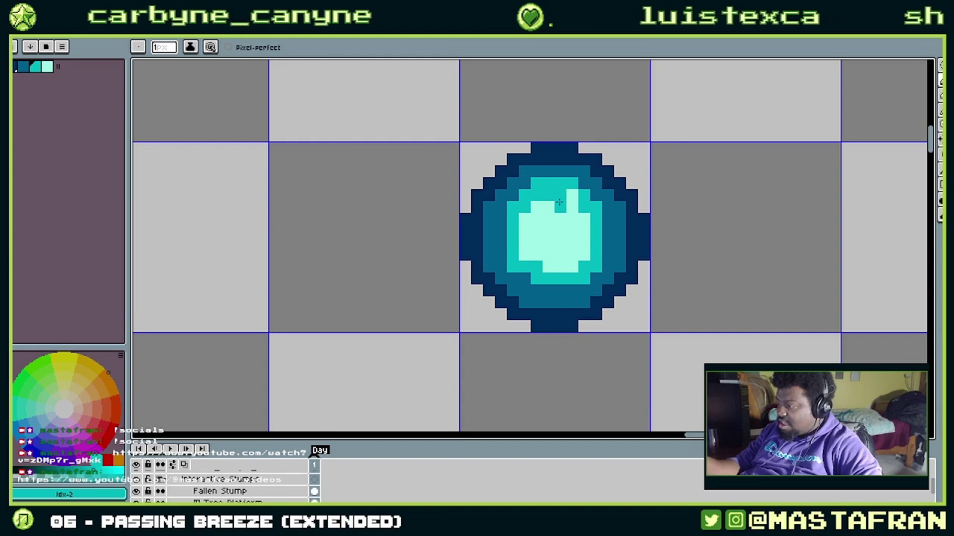
{"action": "left_click", "coordinate": [535, 174], "text": "alt"}
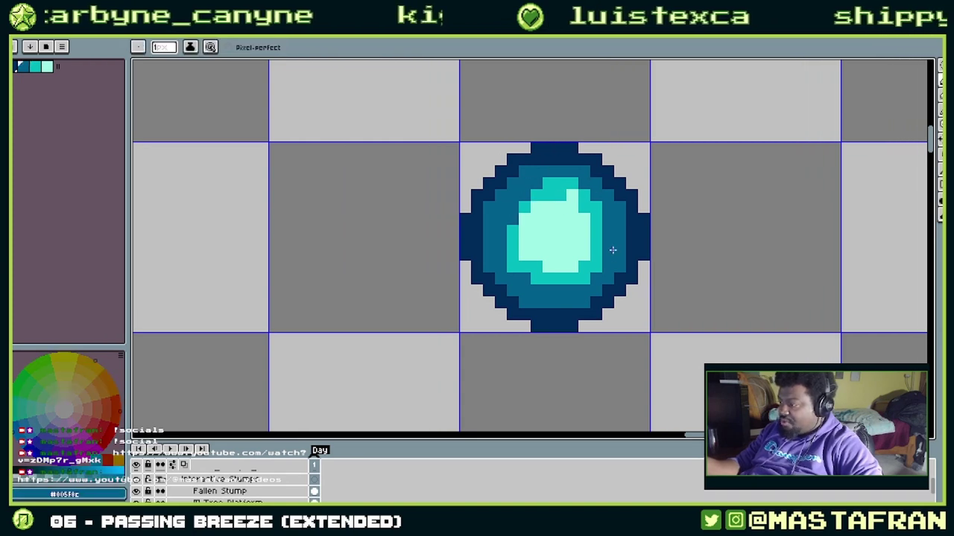
- Paint a narrow diagonal medium blue ellipse on the empty canvas to the left of the shaded circle
{"action": "left_click_drag", "start_coordinate": [767, 183], "coordinate": [587, 234]}
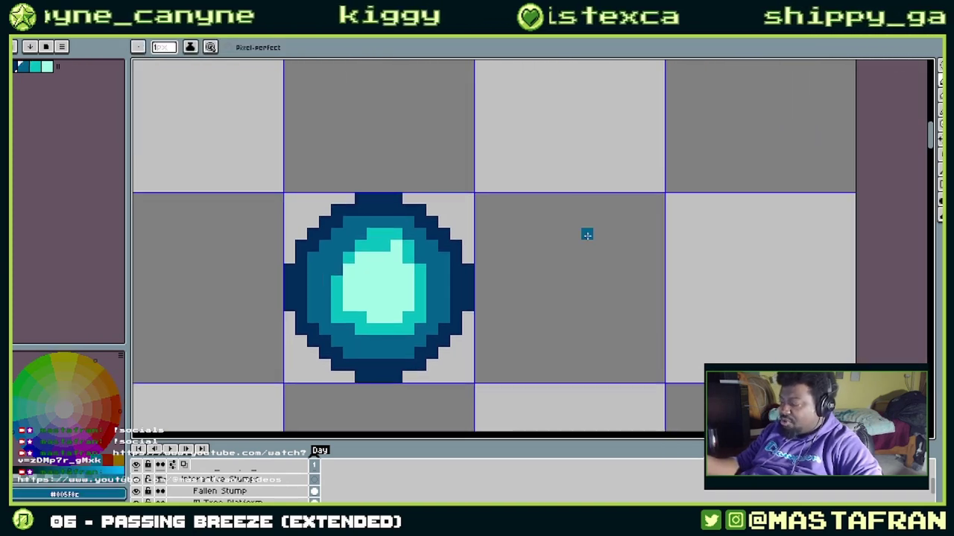
{"action": "scroll", "coordinate": [658, 209], "scroll_direction": "down", "scroll_amount": 3}
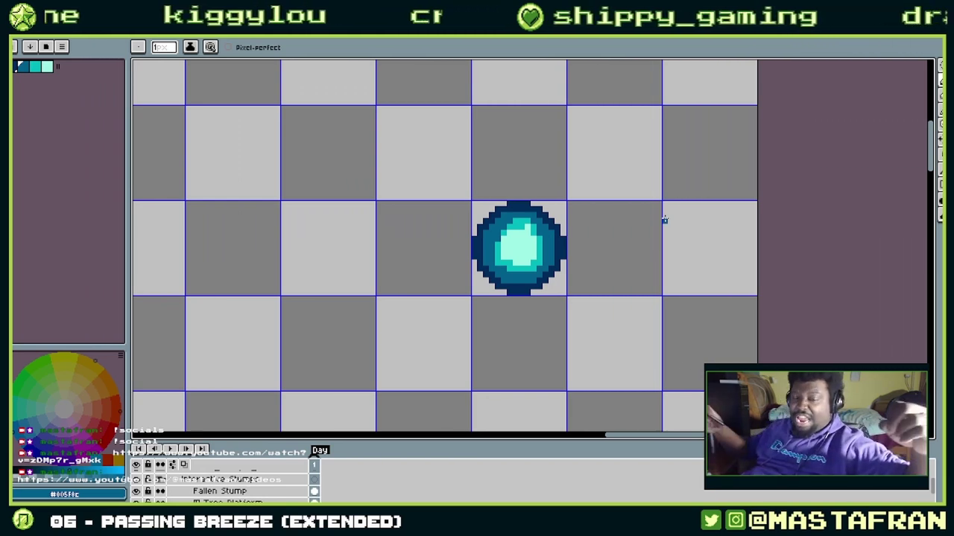
{"action": "key", "text": "alt"}
{"action": "left_click_drag", "start_coordinate": [397, 220], "coordinate": [286, 335]}
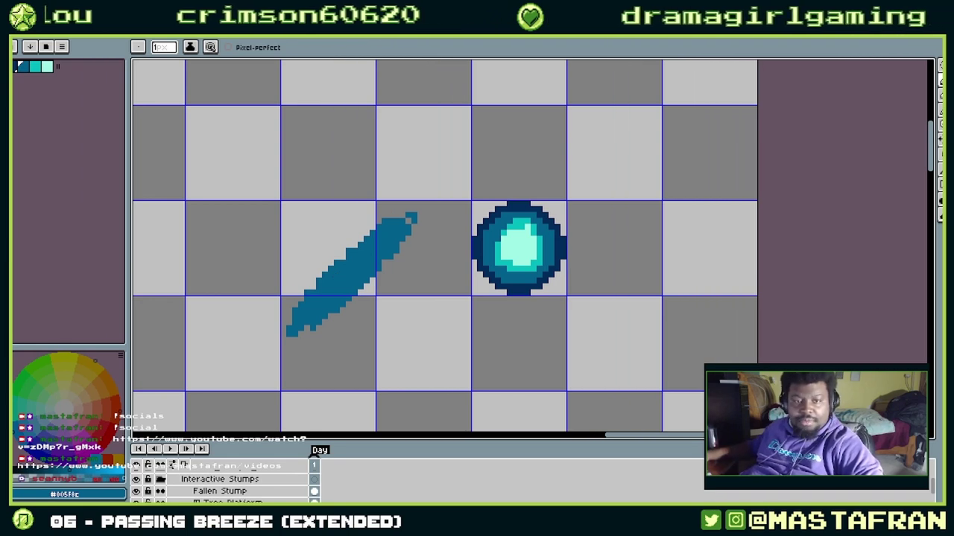
- Outline the diagonal ellipse in navy and shade its middle with teal and a thin light mint highlight
{"action": "left_click", "coordinate": [472, 244], "text": "alt"}
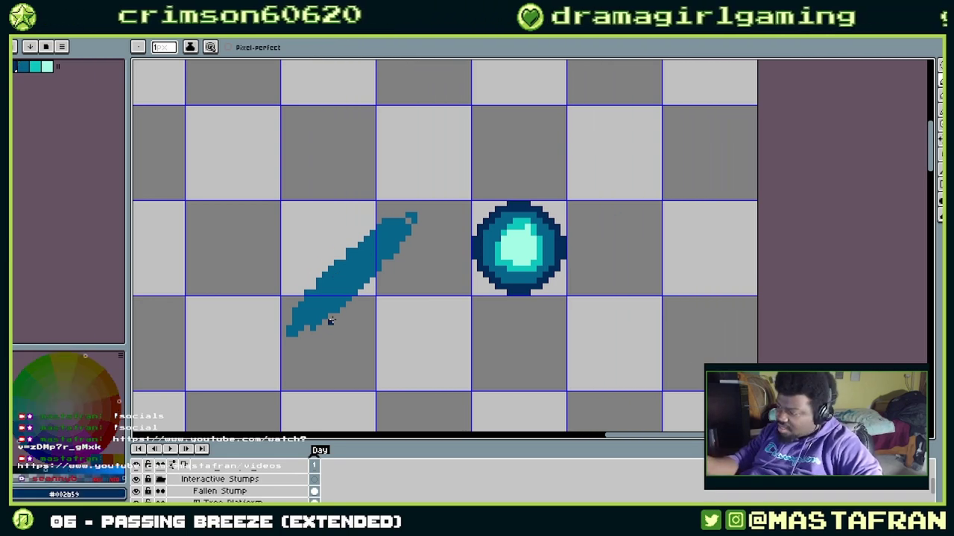
{"action": "mouse_move", "coordinate": [303, 333]}
{"action": "left_mouse_down"}
{"action": "mouse_move", "coordinate": [355, 285]}
{"action": "mouse_move", "coordinate": [311, 327]}
{"action": "mouse_move", "coordinate": [401, 243]}
{"action": "mouse_move", "coordinate": [413, 217]}
{"action": "mouse_move", "coordinate": [403, 213]}
{"action": "mouse_move", "coordinate": [300, 303]}
{"action": "mouse_move", "coordinate": [290, 332]}
{"action": "mouse_move", "coordinate": [349, 246]}
{"action": "mouse_move", "coordinate": [322, 273]}
{"action": "mouse_move", "coordinate": [384, 217]}
{"action": "mouse_move", "coordinate": [344, 252]}
{"action": "left_mouse_up"}
{"action": "left_click_drag", "start_coordinate": [290, 339], "coordinate": [301, 339]}
{"action": "left_click", "coordinate": [499, 248], "text": "alt"}
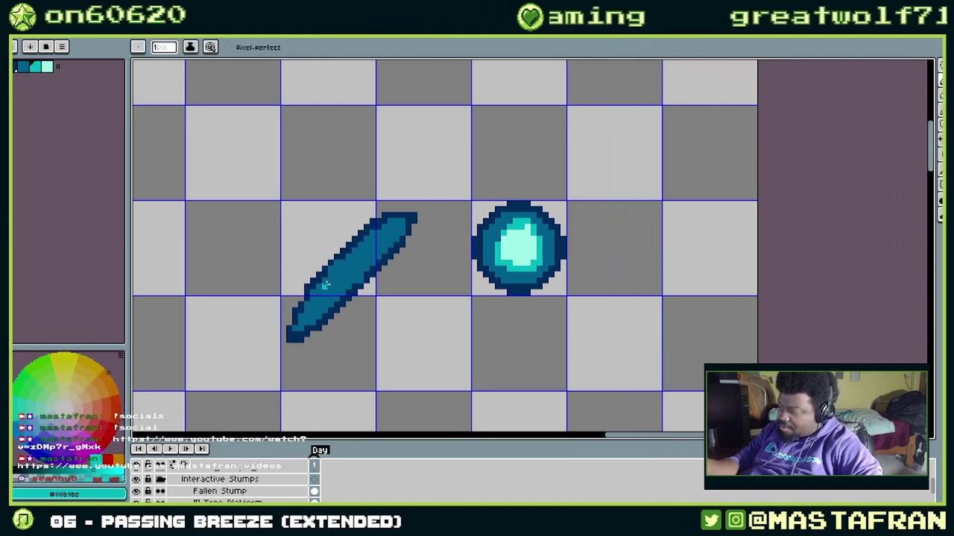
{"action": "mouse_move", "coordinate": [325, 285]}
{"action": "left_mouse_down"}
{"action": "mouse_move", "coordinate": [373, 245]}
{"action": "mouse_move", "coordinate": [337, 292]}
{"action": "mouse_move", "coordinate": [340, 276]}
{"action": "mouse_move", "coordinate": [386, 238]}
{"action": "left_mouse_up"}
{"action": "left_click", "coordinate": [533, 228], "text": "alt"}
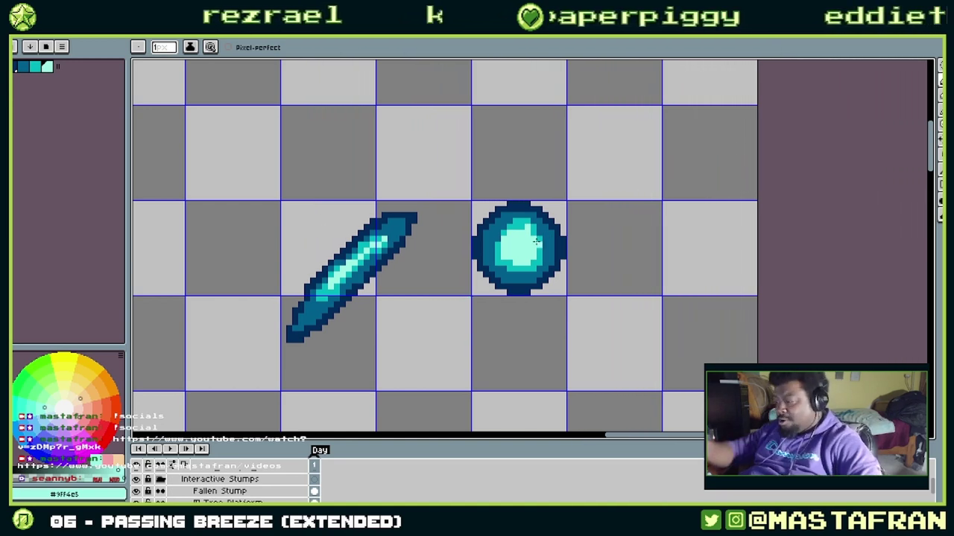
- Lasso the shaded circle, place a copy of it to the right, and deselect
{"action": "key", "text": "m"}
{"action": "mouse_move", "coordinate": [527, 159]}
{"action": "left_mouse_down"}
{"action": "mouse_move", "coordinate": [447, 283]}
{"action": "mouse_move", "coordinate": [529, 158]}
{"action": "left_mouse_up"}
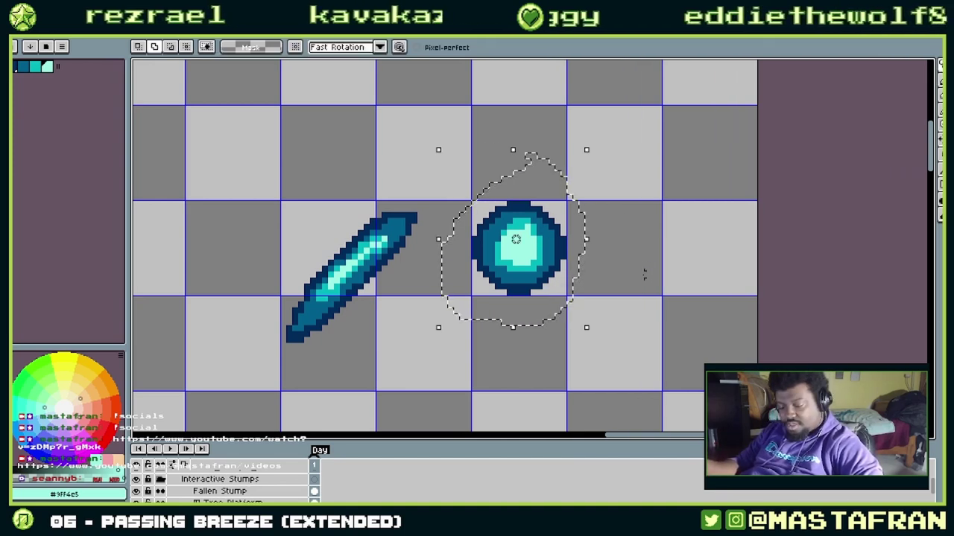
{"action": "mouse_move", "coordinate": [527, 285]}
{"action": "left_mouse_down"}
{"action": "mouse_move", "coordinate": [590, 276]}
{"action": "mouse_move", "coordinate": [668, 286]}
{"action": "left_mouse_up"}
{"action": "key", "text": "ctrl+d"}
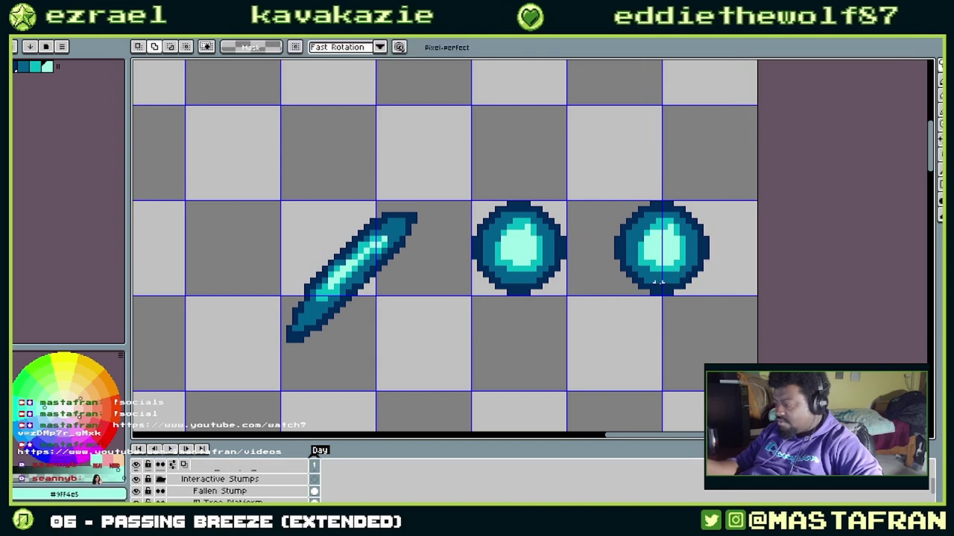
- Fill the copied circle's highlight, teal ring and navy outline with medium blue to make it one flat color
{"action": "scroll", "coordinate": [677, 264], "scroll_direction": "up", "scroll_amount": 2}
{"action": "scroll", "coordinate": [671, 257], "scroll_direction": "up", "scroll_amount": 1}
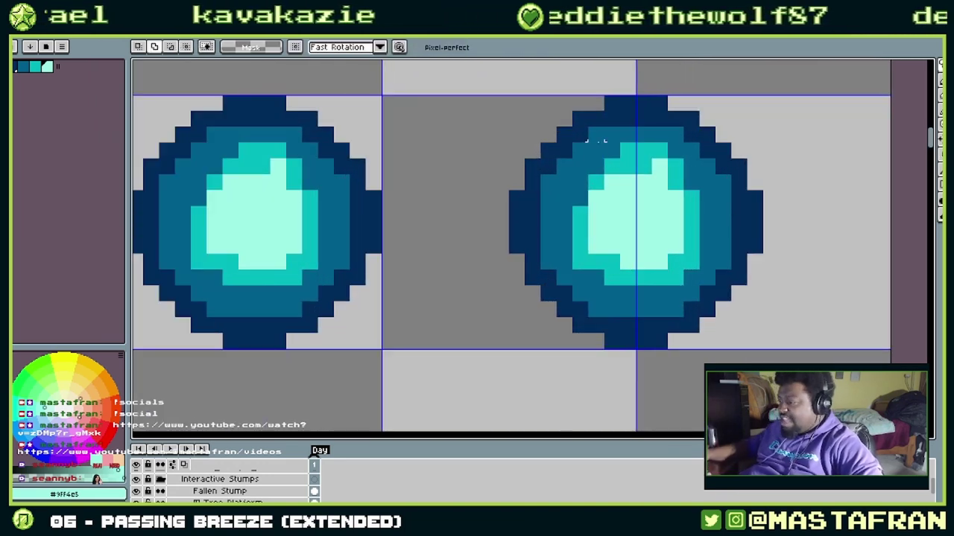
{"action": "key", "text": "b"}
{"action": "left_click_drag", "start_coordinate": [577, 180], "coordinate": [516, 232]}
{"action": "left_click", "coordinate": [511, 234], "text": "alt"}
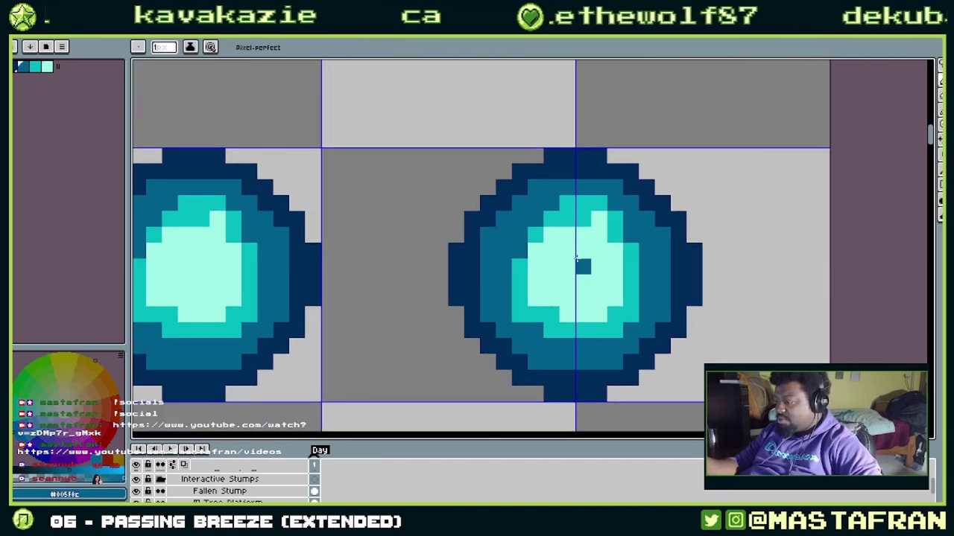
{"action": "key", "text": "g"}
{"action": "left_click", "coordinate": [593, 266]}
{"action": "left_click", "coordinate": [562, 218]}
{"action": "left_click", "coordinate": [536, 235]}
{"action": "left_click", "coordinate": [542, 313]}
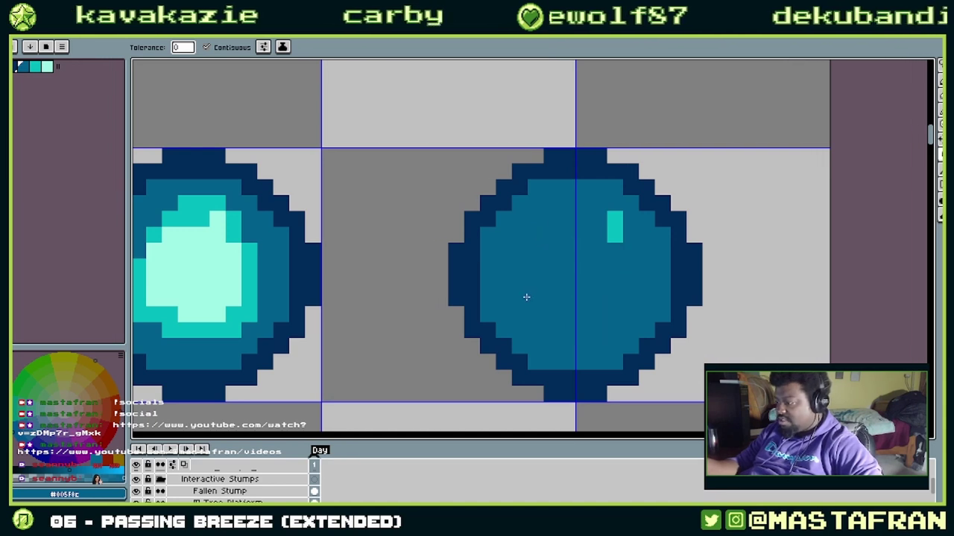
{"action": "left_click", "coordinate": [615, 219]}
{"action": "left_click", "coordinate": [655, 200]}
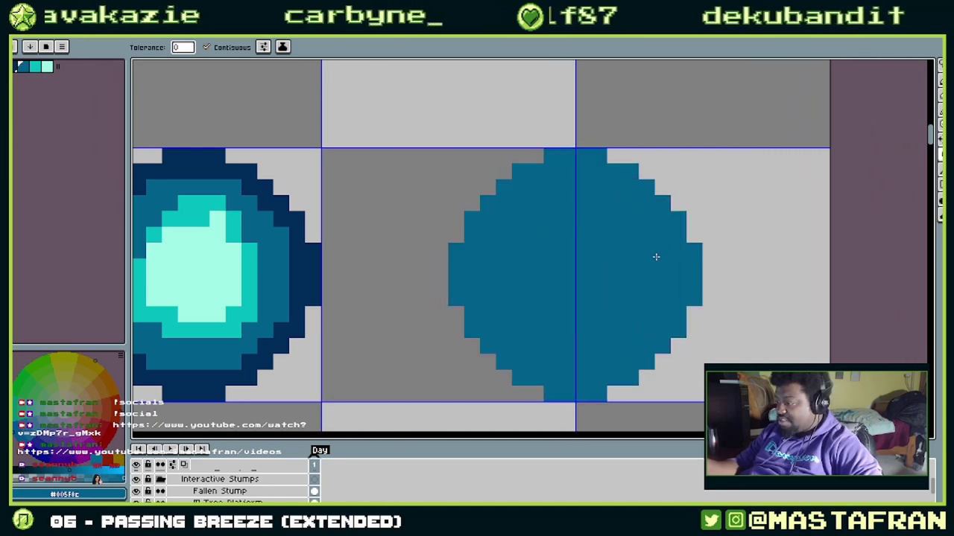
- Draw a light mint arrow pointing down-right at the upper-left edge of the flat blue circle
{"action": "key", "text": "b"}
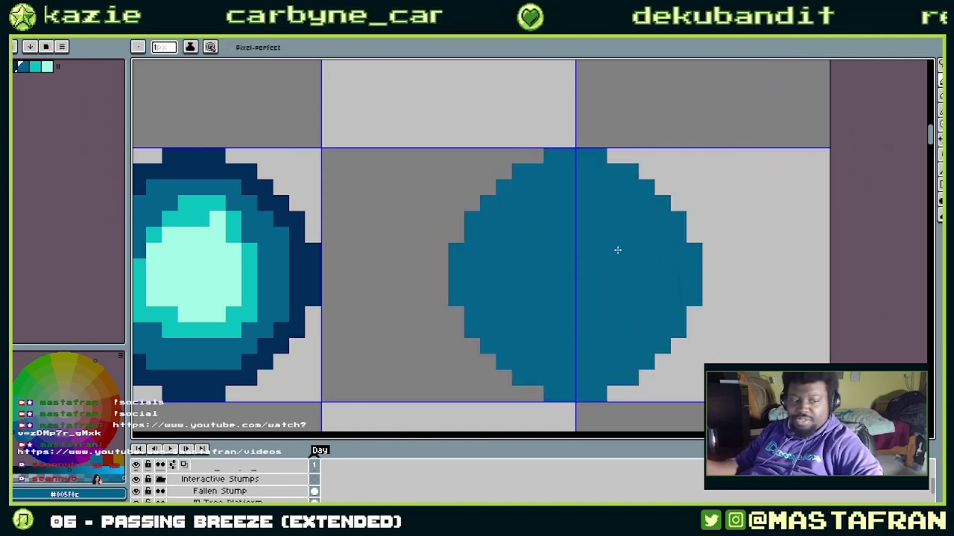
{"action": "left_click", "coordinate": [48, 67]}
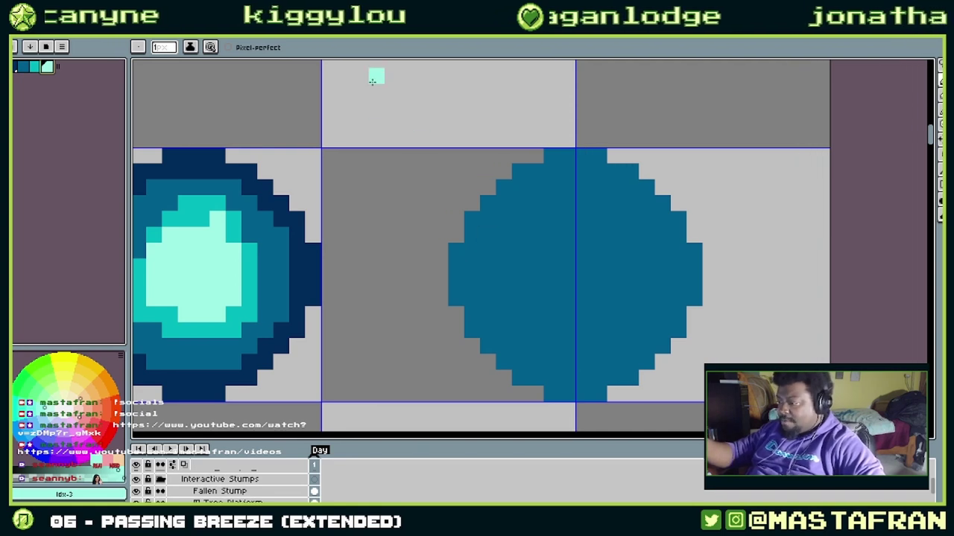
{"action": "left_click_drag", "start_coordinate": [373, 77], "coordinate": [440, 155]}
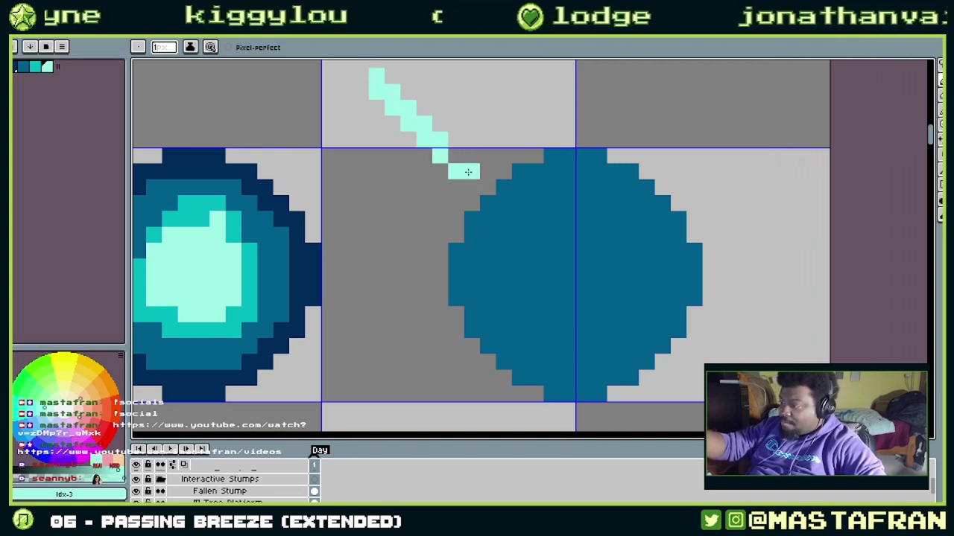
{"action": "left_click_drag", "start_coordinate": [485, 155], "coordinate": [463, 78]}
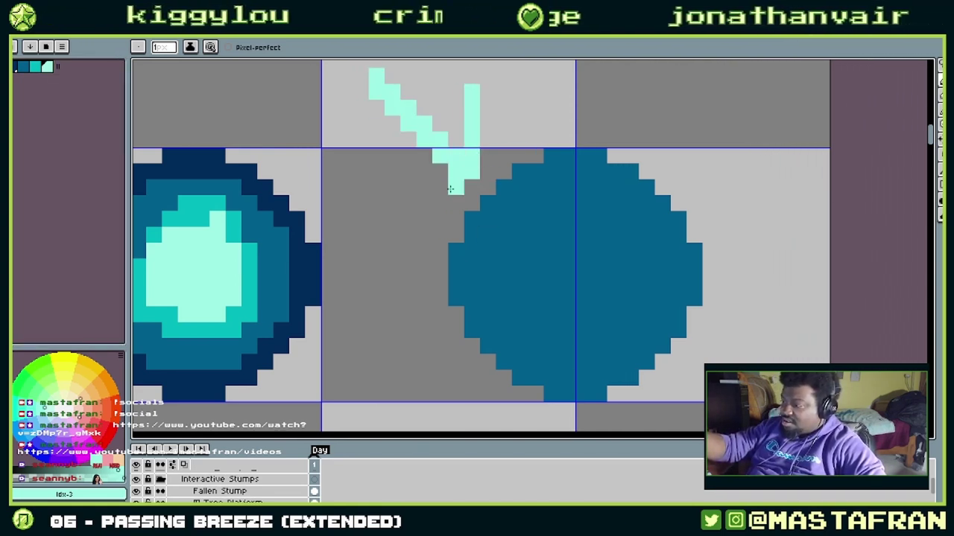
{"action": "left_click_drag", "start_coordinate": [443, 190], "coordinate": [372, 172]}
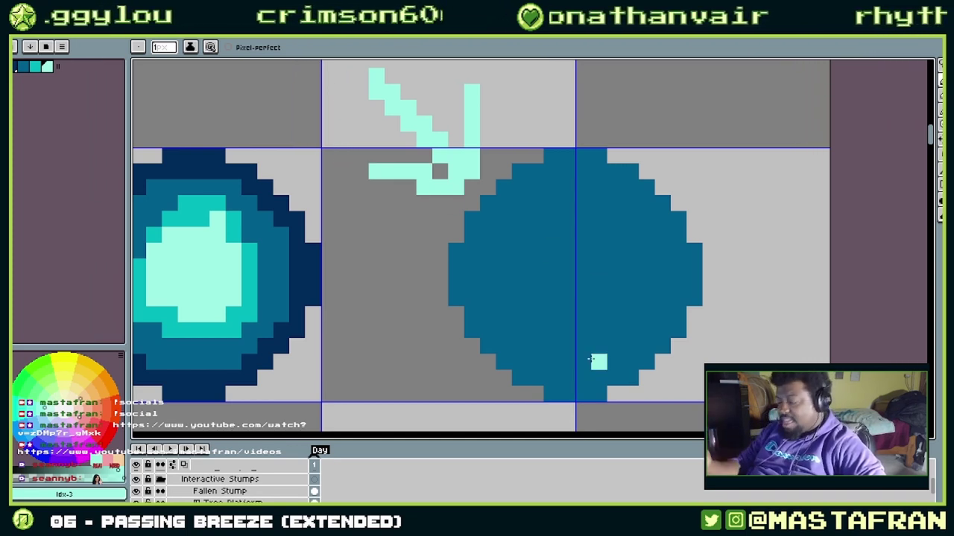
- Fill the flat circle's upper-left area with light mint, leaving a medium blue shadow crescent along its lower-right edge
{"action": "mouse_move", "coordinate": [535, 187]}
{"action": "left_mouse_down"}
{"action": "mouse_move", "coordinate": [507, 216]}
{"action": "mouse_move", "coordinate": [499, 284]}
{"action": "mouse_move", "coordinate": [566, 221]}
{"action": "mouse_move", "coordinate": [538, 236]}
{"action": "mouse_move", "coordinate": [550, 192]}
{"action": "left_mouse_up"}
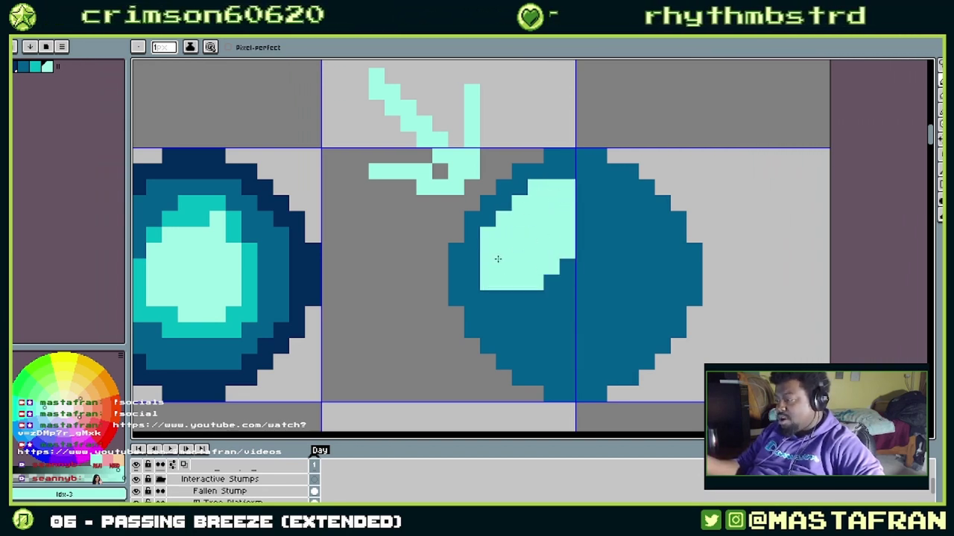
{"action": "left_click_drag", "start_coordinate": [584, 187], "coordinate": [584, 237]}
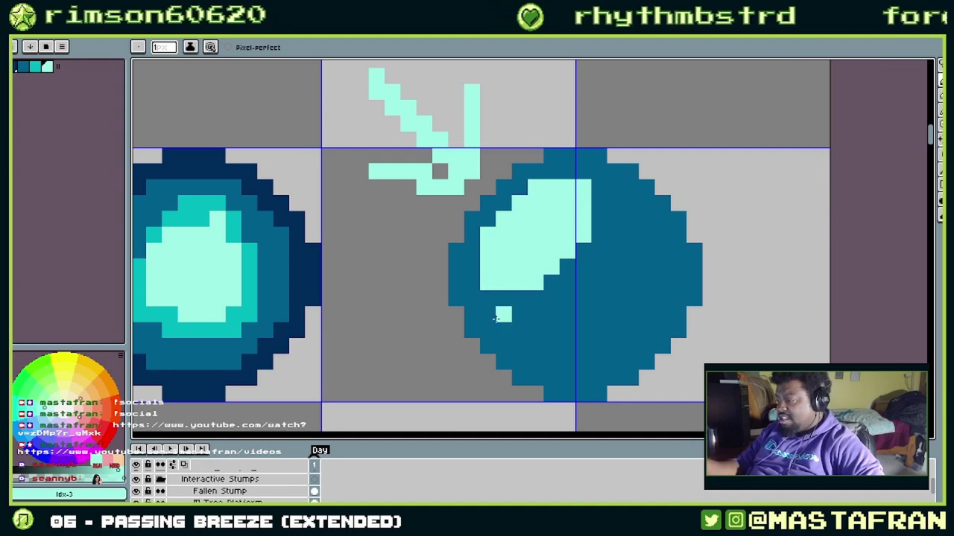
{"action": "mouse_move", "coordinate": [503, 345]}
{"action": "left_mouse_down"}
{"action": "mouse_move", "coordinate": [567, 342]}
{"action": "mouse_move", "coordinate": [640, 272]}
{"action": "mouse_move", "coordinate": [646, 188]}
{"action": "left_mouse_up"}
{"action": "key", "text": "g"}
{"action": "left_click", "coordinate": [598, 266]}
{"action": "mouse_move", "coordinate": [618, 276]}
{"action": "left_mouse_down"}
{"action": "mouse_move", "coordinate": [510, 263]}
{"action": "mouse_move", "coordinate": [467, 241]}
{"action": "left_mouse_up"}
{"action": "left_click_drag", "start_coordinate": [540, 239], "coordinate": [648, 251]}
{"action": "scroll", "coordinate": [628, 237], "scroll_direction": "down", "scroll_amount": 1}
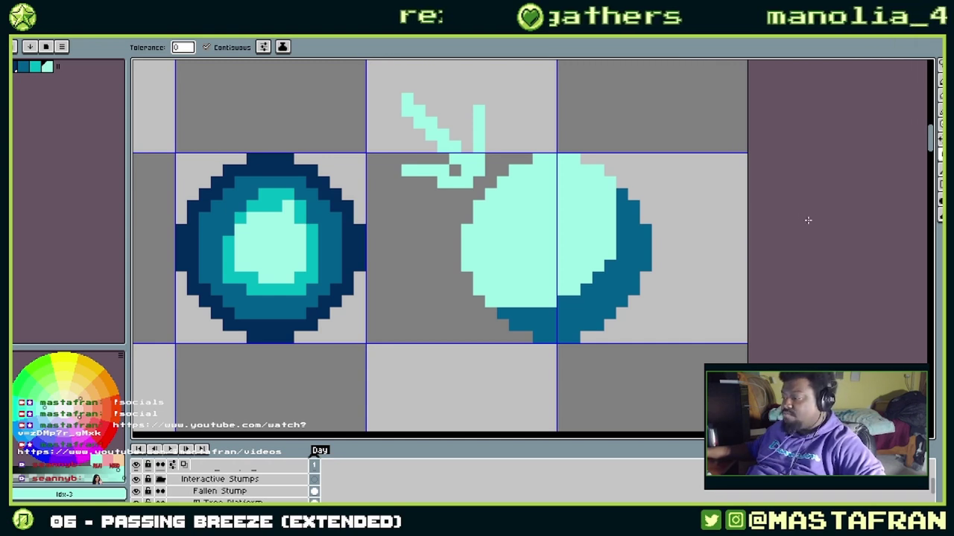
{"action": "left_click", "coordinate": [630, 304]}
{"action": "key", "text": "ctrl+z"}
{"action": "left_click", "coordinate": [632, 326]}
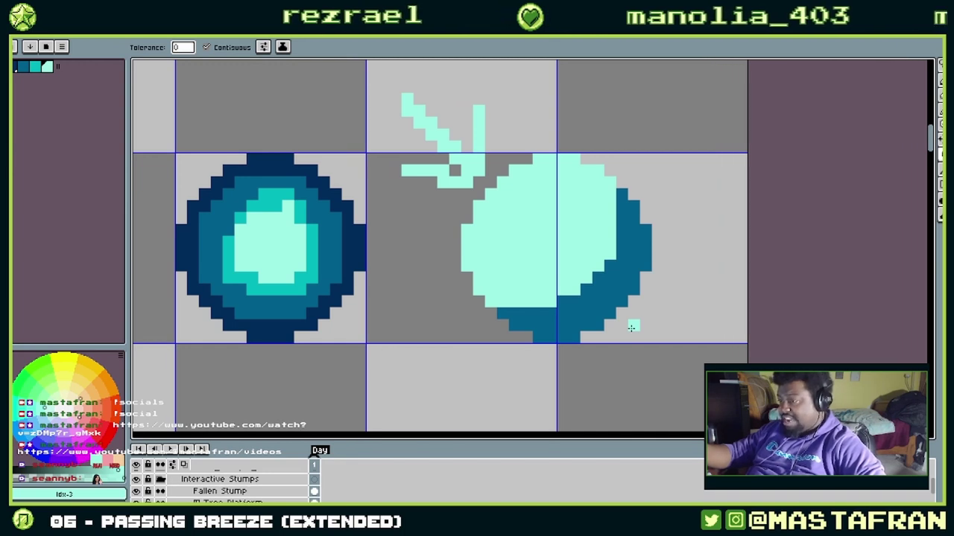
- Draw a flat navy cast shadow on the ground beneath the two-tone circle, stretching away toward the lower right
{"action": "left_click", "coordinate": [609, 289], "text": "alt"}
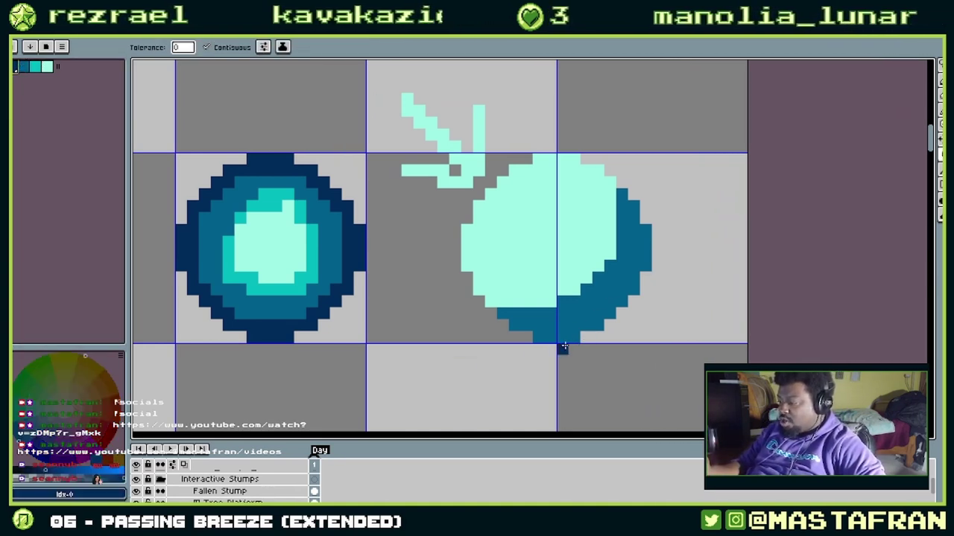
{"action": "left_click", "coordinate": [572, 349]}
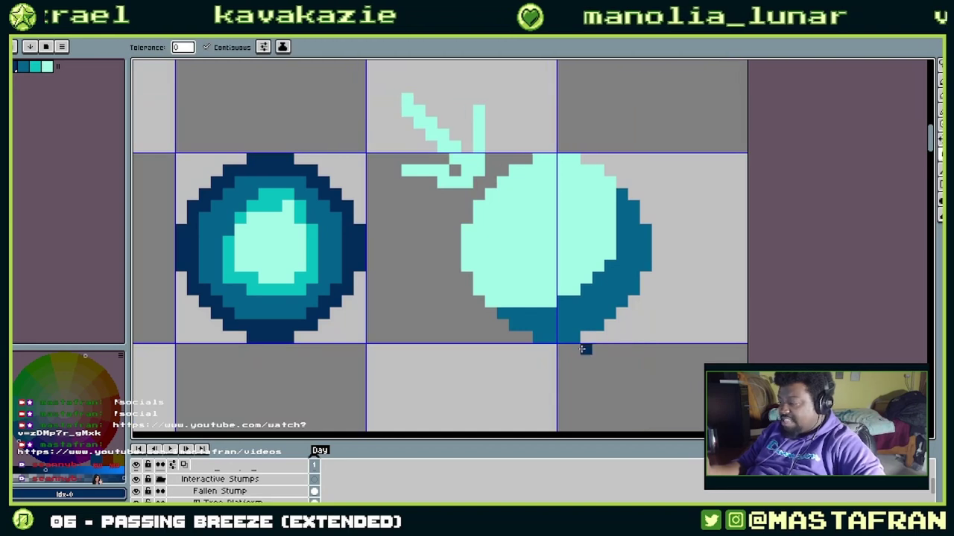
{"action": "key", "text": "b"}
{"action": "mouse_move", "coordinate": [535, 350]}
{"action": "left_mouse_down"}
{"action": "mouse_move", "coordinate": [608, 334]}
{"action": "mouse_move", "coordinate": [697, 337]}
{"action": "left_mouse_up"}
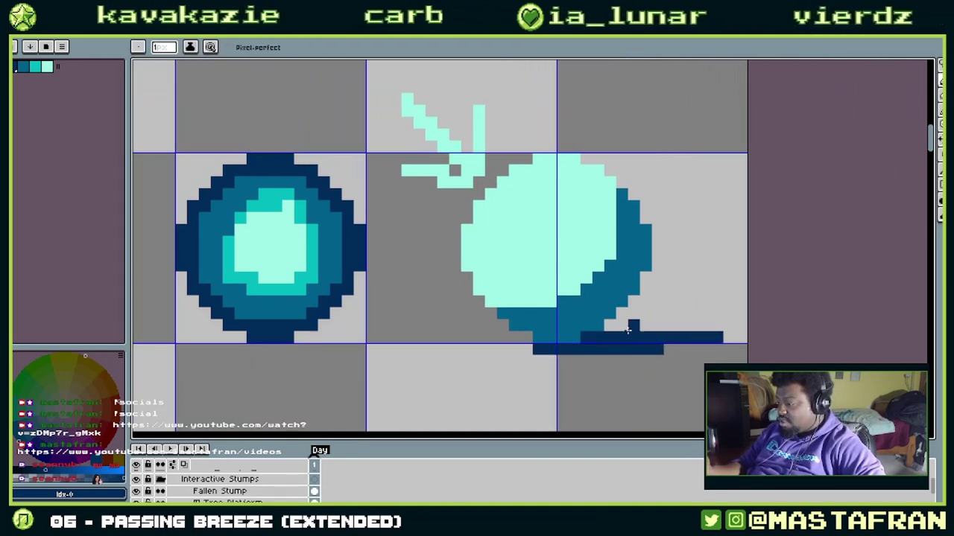
{"action": "left_click_drag", "start_coordinate": [622, 328], "coordinate": [699, 325]}
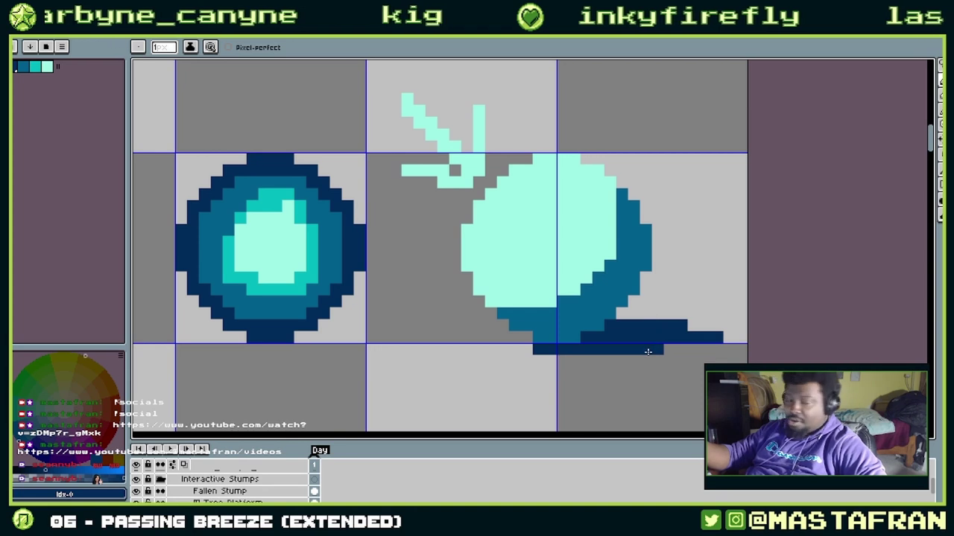
- Undo the navy cast shadow strokes beneath the two-tone circle
{"action": "key", "text": "ctrl+z"}
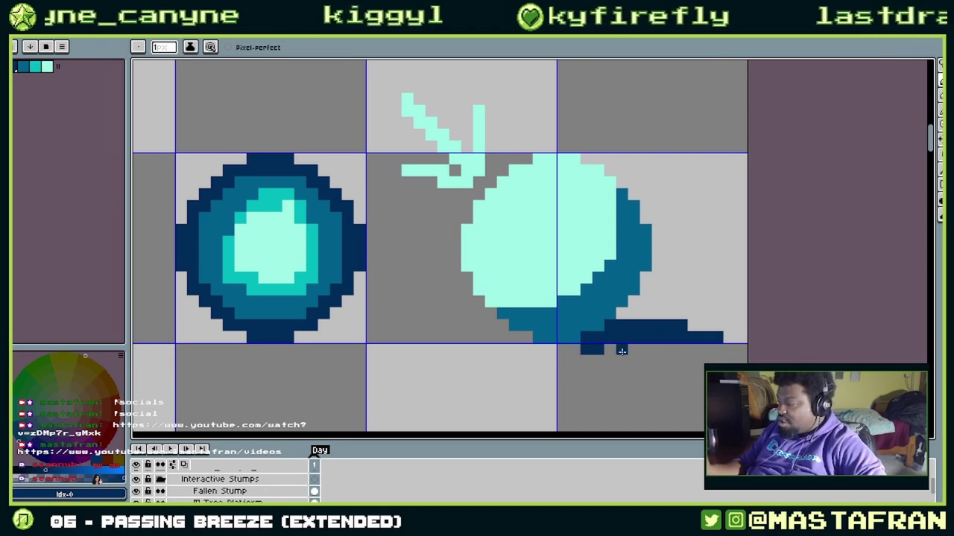
{"action": "key", "text": "ctrl+z"}
{"action": "key", "text": "ctrl+z"}
{"action": "key", "text": "ctrl+z"}
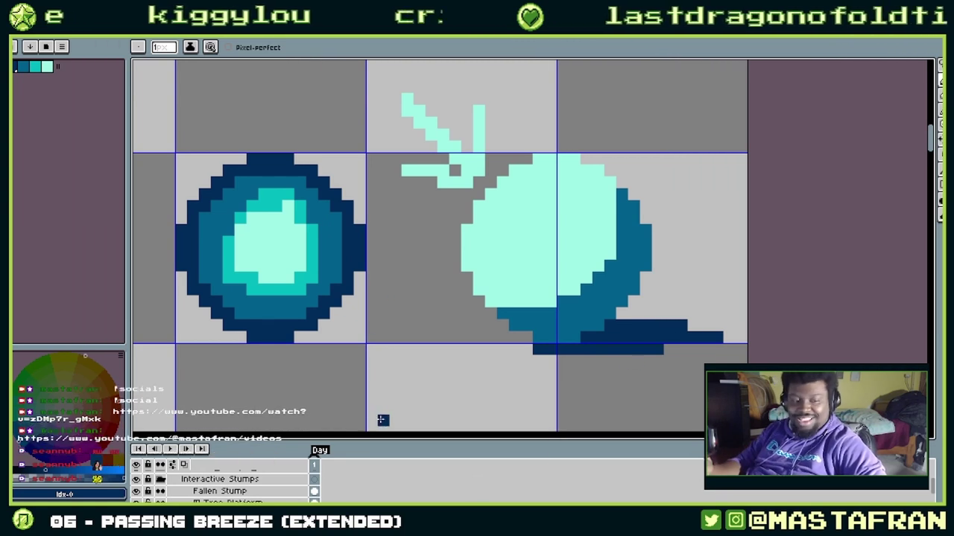
{"action": "left_click_drag", "start_coordinate": [628, 281], "coordinate": [529, 325]}
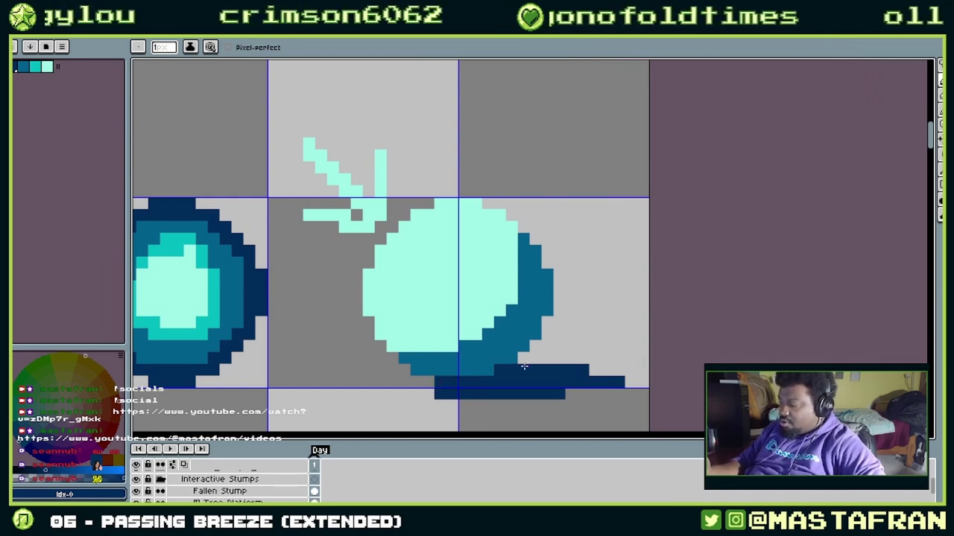
{"action": "key", "text": "ctrl+z"}
{"action": "key", "text": "ctrl+z"}
{"action": "key", "text": "ctrl+z"}
{"action": "key", "text": "ctrl+z"}
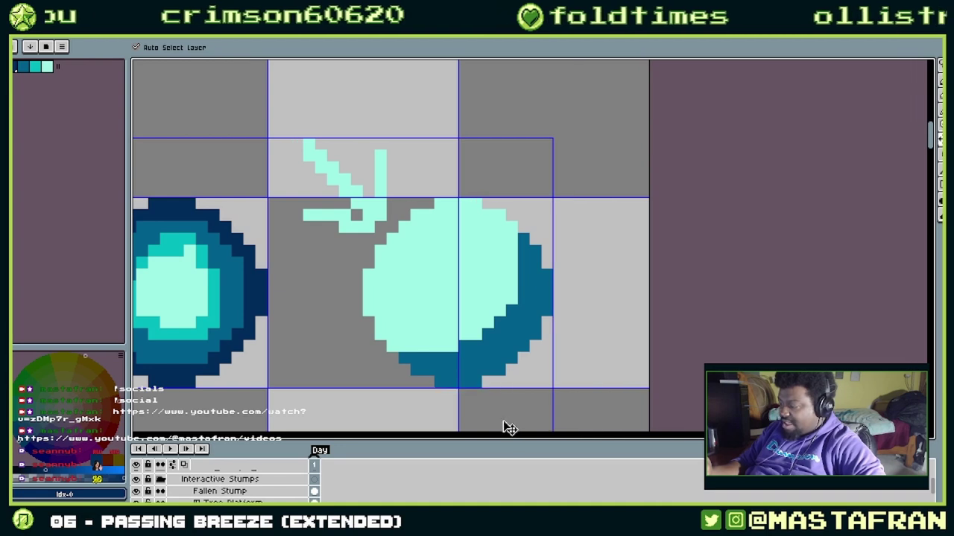
- Draw a one-pixel navy rim along the lower-right and bottom edges of the medium blue shadow crescent
{"action": "key", "text": "b"}
{"action": "left_click_drag", "start_coordinate": [442, 383], "coordinate": [480, 377]}
{"action": "left_click", "coordinate": [511, 358]}
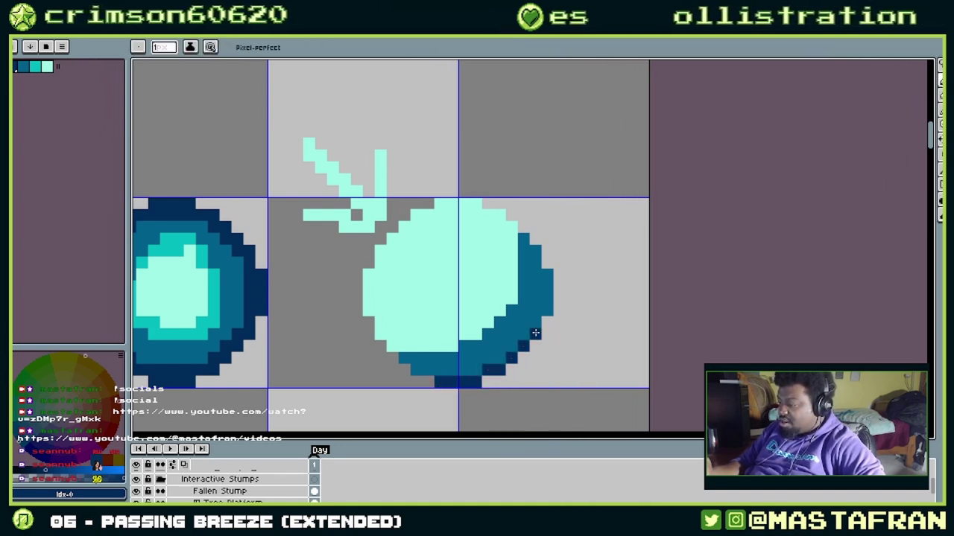
{"action": "mouse_move", "coordinate": [534, 333]}
{"action": "left_mouse_down"}
{"action": "mouse_move", "coordinate": [549, 311]}
{"action": "mouse_move", "coordinate": [546, 276]}
{"action": "left_mouse_up"}
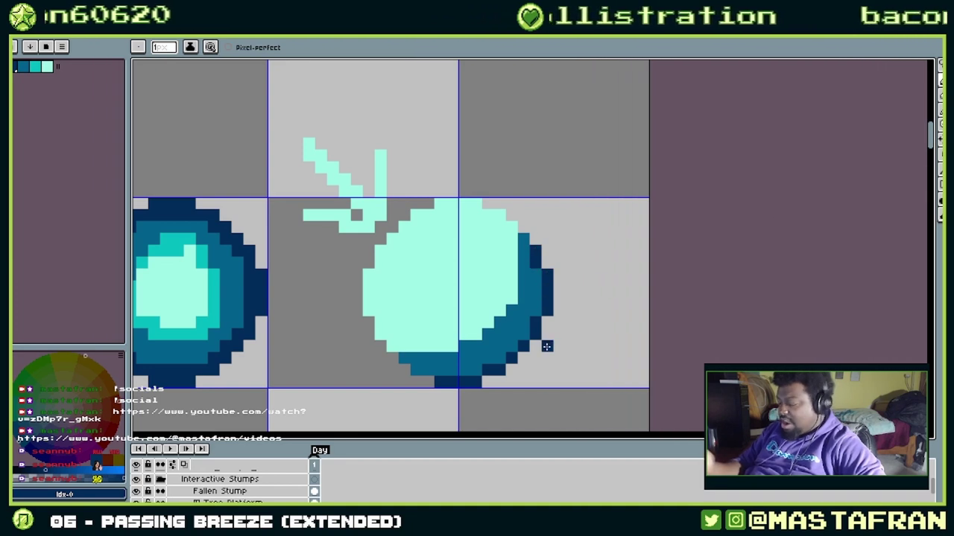
- Paint teal over the circle's mint area, leaving only a small mint highlight near its upper left
{"action": "left_click_drag", "start_coordinate": [497, 375], "coordinate": [586, 351]}
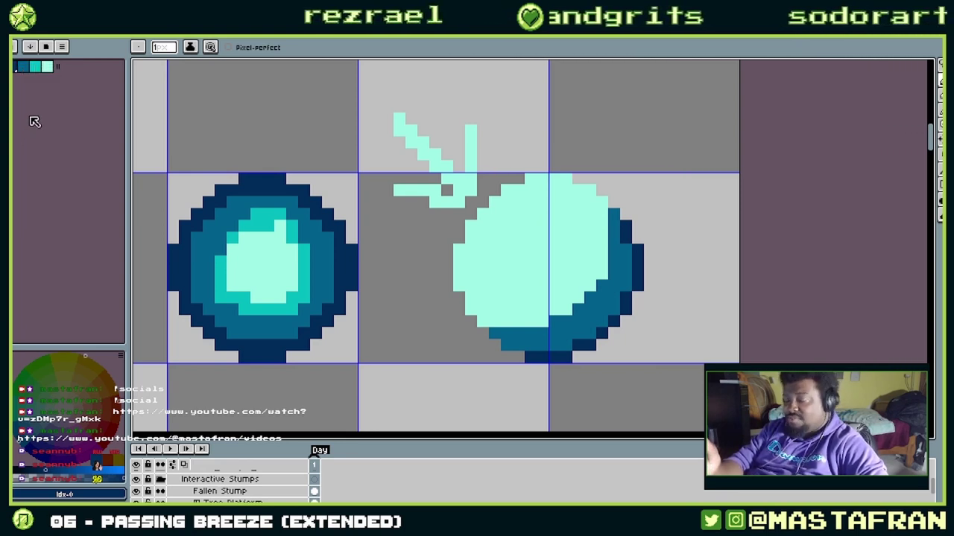
{"action": "left_click", "coordinate": [22, 67]}
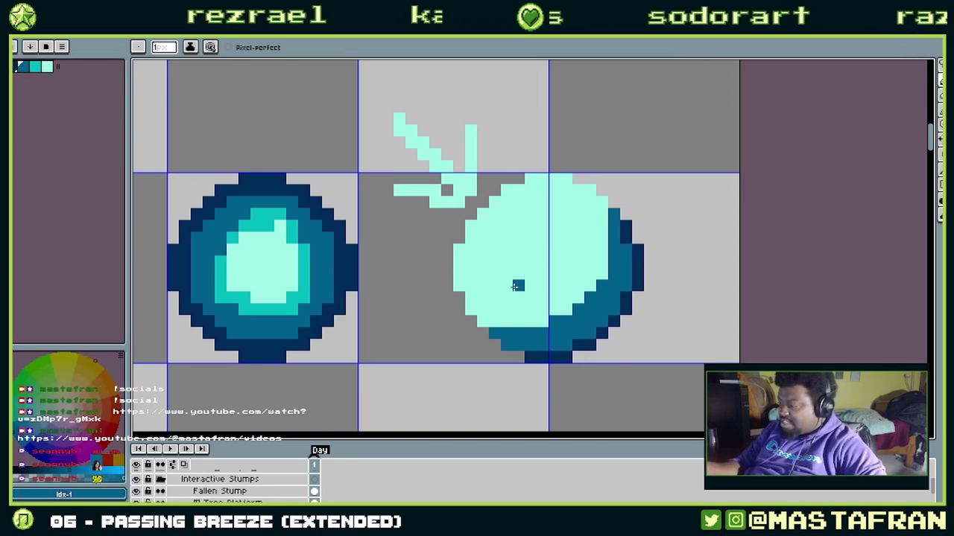
{"action": "key", "text": "bracketright"}
{"action": "left_click", "coordinate": [607, 275]}
{"action": "left_click_drag", "start_coordinate": [604, 263], "coordinate": [602, 225]}
{"action": "mouse_move", "coordinate": [597, 272]}
{"action": "left_mouse_down"}
{"action": "mouse_move", "coordinate": [585, 292]}
{"action": "mouse_move", "coordinate": [495, 322]}
{"action": "mouse_move", "coordinate": [542, 319]}
{"action": "mouse_move", "coordinate": [488, 315]}
{"action": "mouse_move", "coordinate": [539, 310]}
{"action": "mouse_move", "coordinate": [474, 307]}
{"action": "left_mouse_up"}
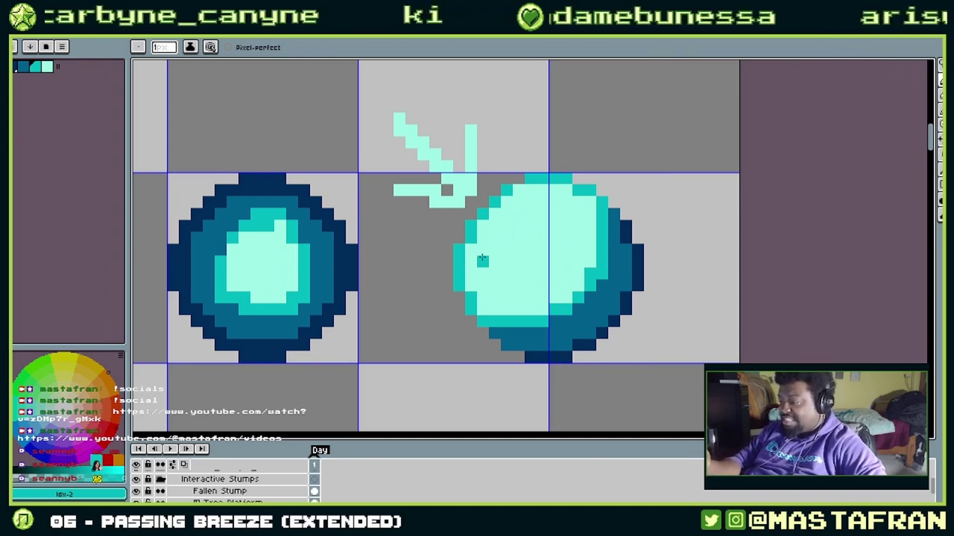
{"action": "mouse_move", "coordinate": [482, 252]}
{"action": "left_mouse_down"}
{"action": "mouse_move", "coordinate": [500, 289]}
{"action": "mouse_move", "coordinate": [544, 261]}
{"action": "mouse_move", "coordinate": [566, 217]}
{"action": "mouse_move", "coordinate": [551, 187]}
{"action": "mouse_move", "coordinate": [521, 191]}
{"action": "mouse_move", "coordinate": [495, 262]}
{"action": "mouse_move", "coordinate": [481, 253]}
{"action": "mouse_move", "coordinate": [528, 202]}
{"action": "mouse_move", "coordinate": [501, 210]}
{"action": "mouse_move", "coordinate": [505, 202]}
{"action": "mouse_move", "coordinate": [486, 221]}
{"action": "mouse_move", "coordinate": [516, 318]}
{"action": "mouse_move", "coordinate": [509, 275]}
{"action": "mouse_move", "coordinate": [482, 254]}
{"action": "mouse_move", "coordinate": [544, 262]}
{"action": "mouse_move", "coordinate": [553, 222]}
{"action": "mouse_move", "coordinate": [547, 202]}
{"action": "mouse_move", "coordinate": [545, 257]}
{"action": "mouse_move", "coordinate": [532, 280]}
{"action": "mouse_move", "coordinate": [492, 292]}
{"action": "mouse_move", "coordinate": [488, 313]}
{"action": "mouse_move", "coordinate": [541, 311]}
{"action": "mouse_move", "coordinate": [508, 301]}
{"action": "mouse_move", "coordinate": [571, 292]}
{"action": "mouse_move", "coordinate": [553, 283]}
{"action": "mouse_move", "coordinate": [583, 263]}
{"action": "mouse_move", "coordinate": [587, 203]}
{"action": "mouse_move", "coordinate": [569, 247]}
{"action": "mouse_move", "coordinate": [567, 210]}
{"action": "left_mouse_up"}
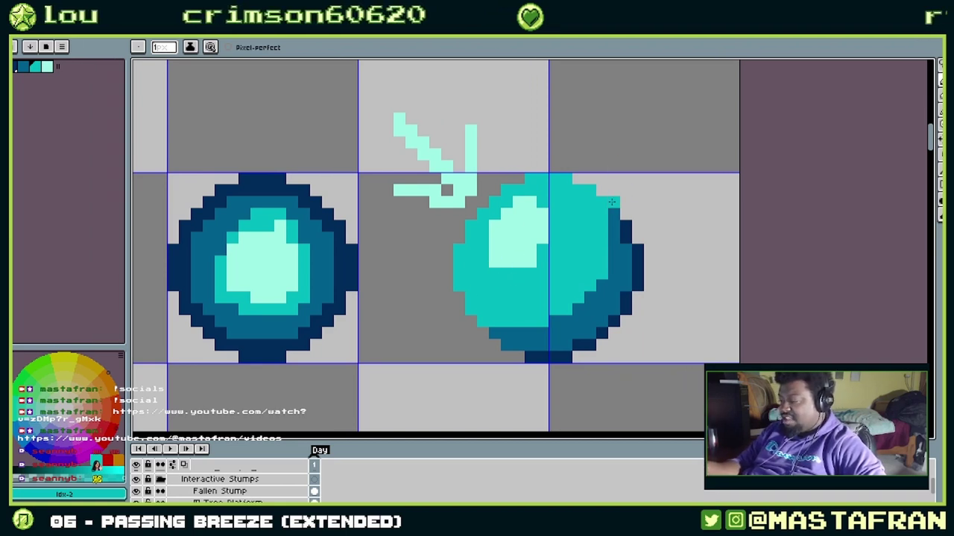
{"action": "mouse_move", "coordinate": [519, 262]}
{"action": "left_mouse_down"}
{"action": "mouse_move", "coordinate": [552, 245]}
{"action": "mouse_move", "coordinate": [495, 263]}
{"action": "left_mouse_up"}
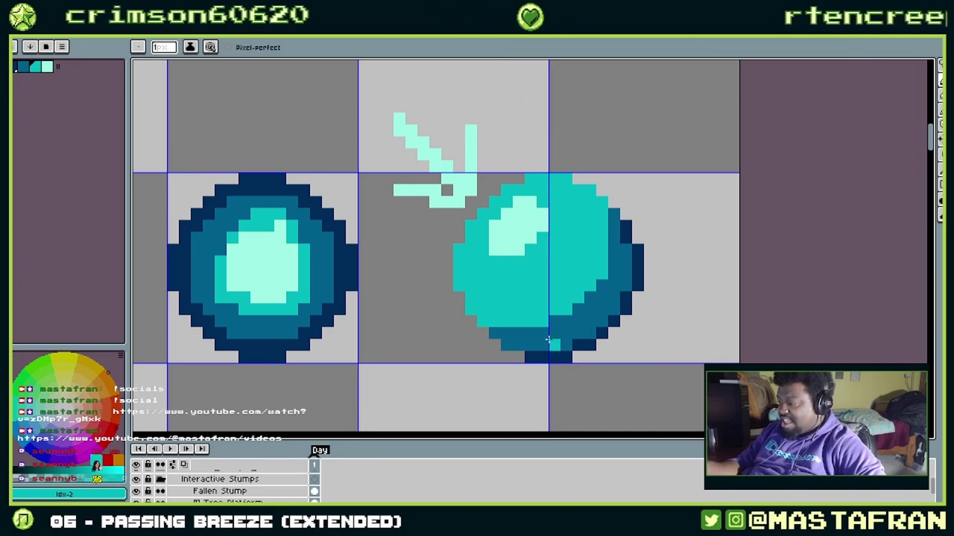
- Extend the medium blue shadow up the circle's lower-left edge with a few pixels
{"action": "left_click", "coordinate": [504, 333], "text": "alt"}
{"action": "left_click_drag", "start_coordinate": [484, 323], "coordinate": [471, 310]}
{"action": "left_click", "coordinate": [601, 275]}
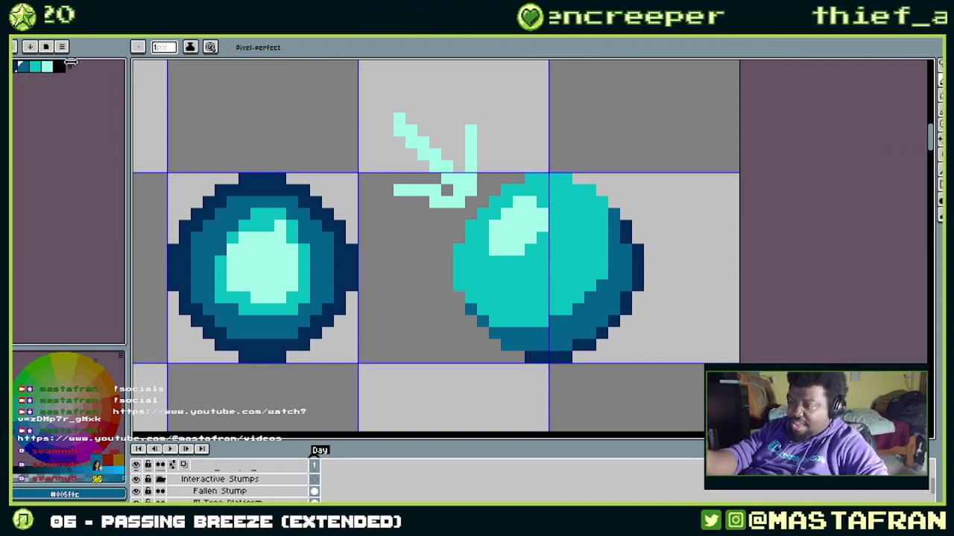
- Mix pure white and paint a tiny glint inside the mint highlight of the teal circle
{"action": "left_click", "coordinate": [59, 66]}
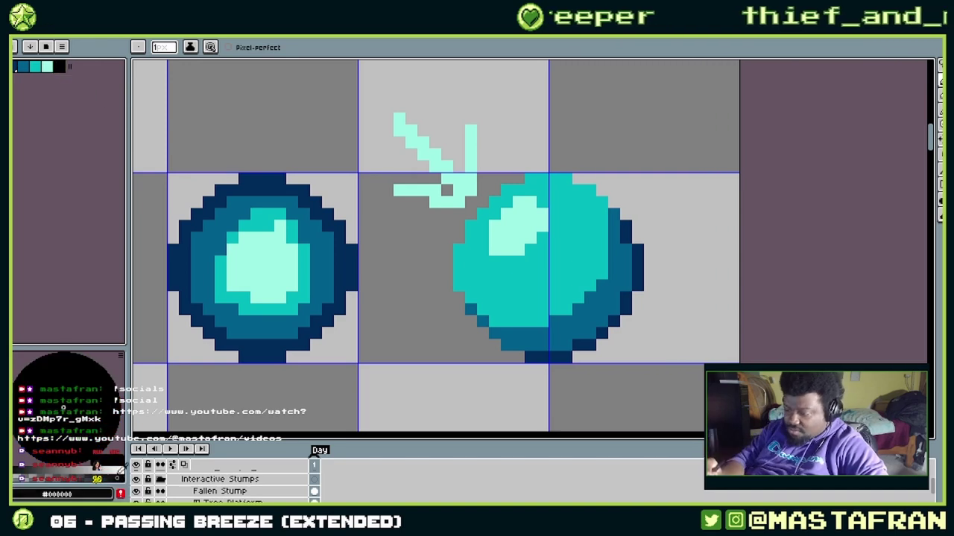
{"action": "left_click_drag", "start_coordinate": [122, 469], "coordinate": [136, 471]}
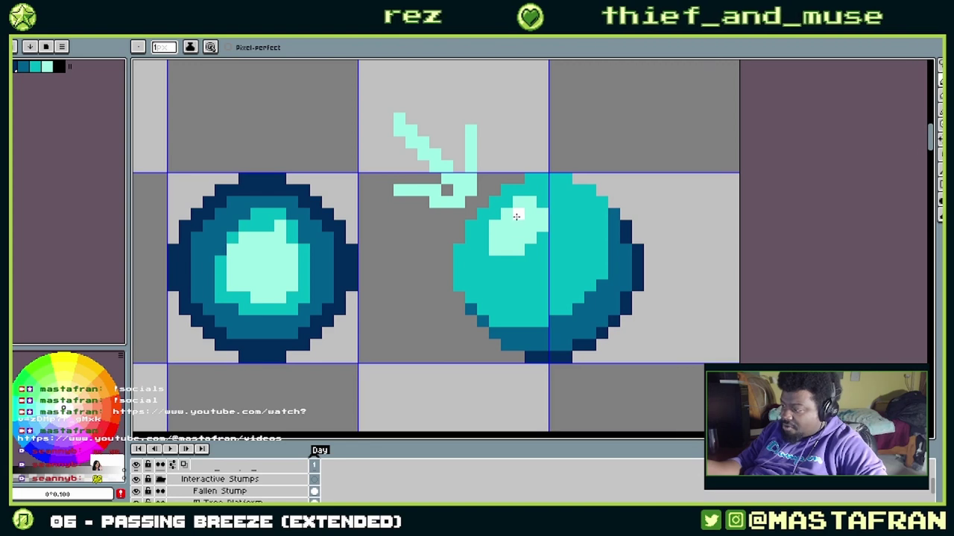
{"action": "left_click", "coordinate": [540, 191]}
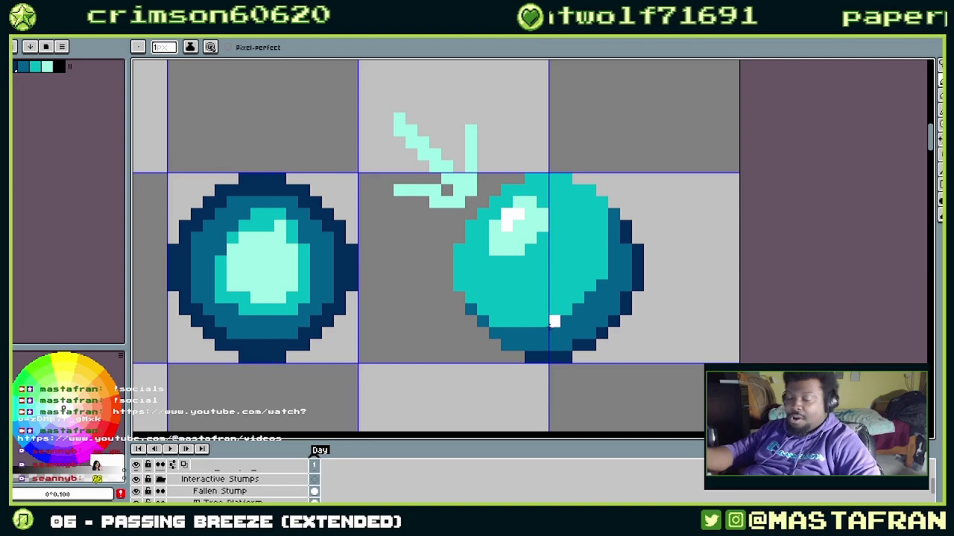
- Darken the circle's rim with navy pixels at the lower left and black pixels along the lower right
{"action": "left_click", "coordinate": [532, 357], "text": "alt"}
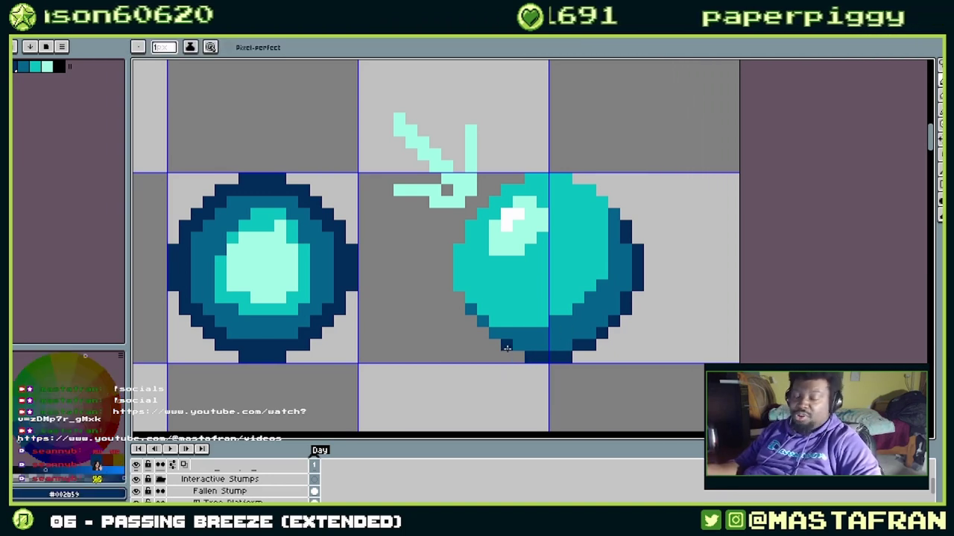
{"action": "left_click_drag", "start_coordinate": [508, 347], "coordinate": [519, 346]}
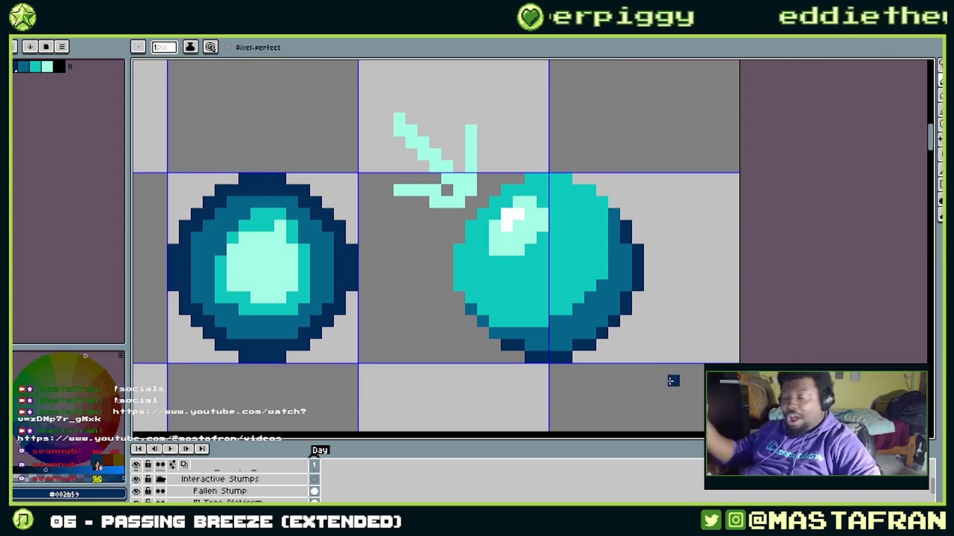
{"action": "left_click", "coordinate": [64, 64]}
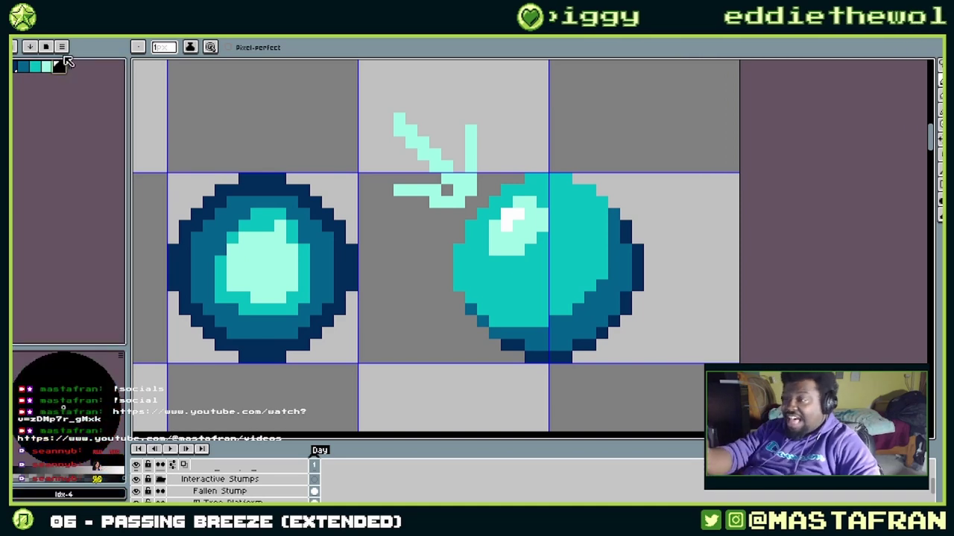
{"action": "left_click", "coordinate": [576, 355]}
{"action": "left_click_drag", "start_coordinate": [602, 345], "coordinate": [614, 333]}
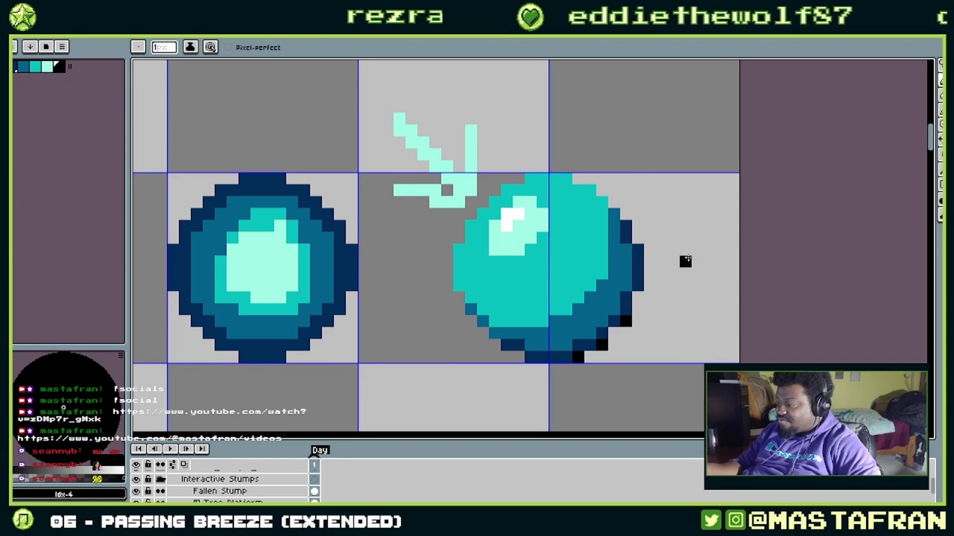
{"action": "left_click", "coordinate": [637, 297]}
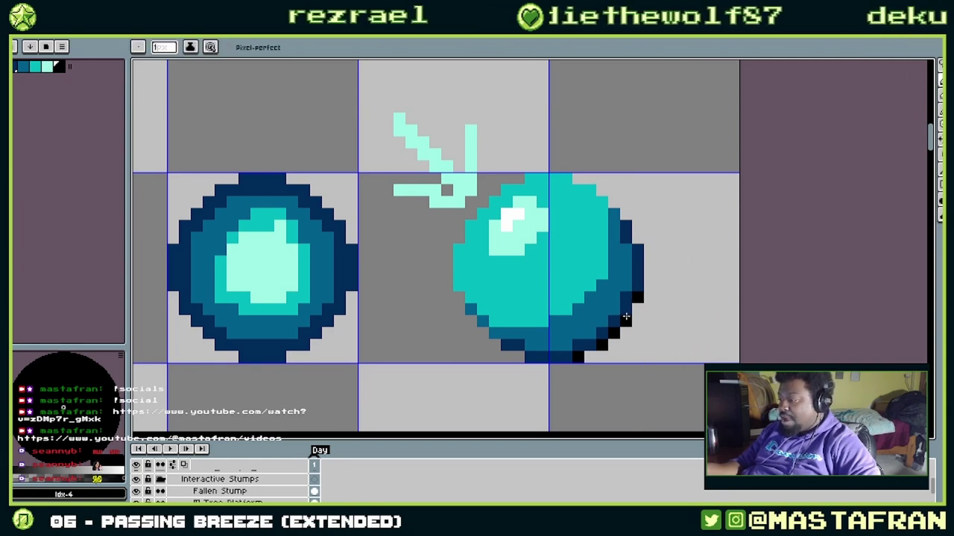
{"action": "left_click", "coordinate": [624, 321]}
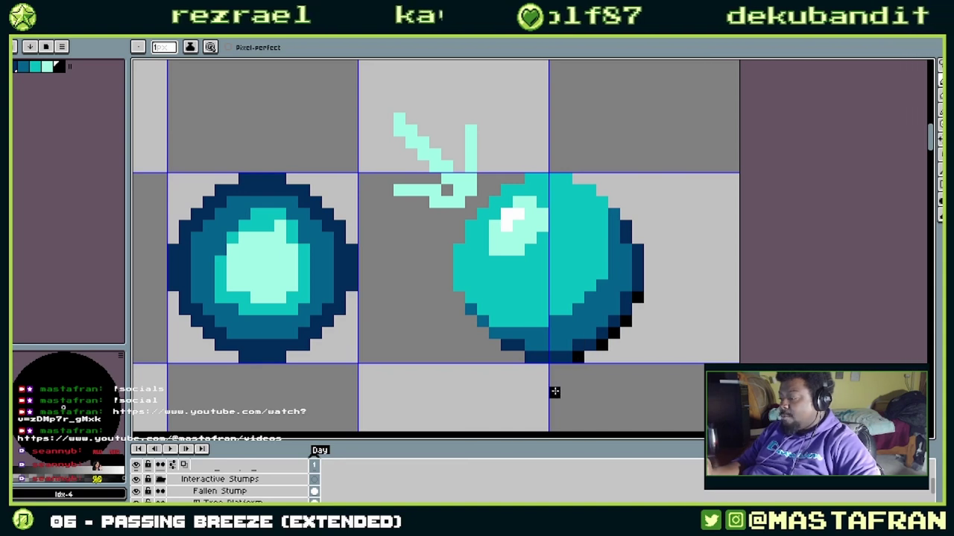
{"action": "left_click_drag", "start_coordinate": [576, 358], "coordinate": [518, 358]}
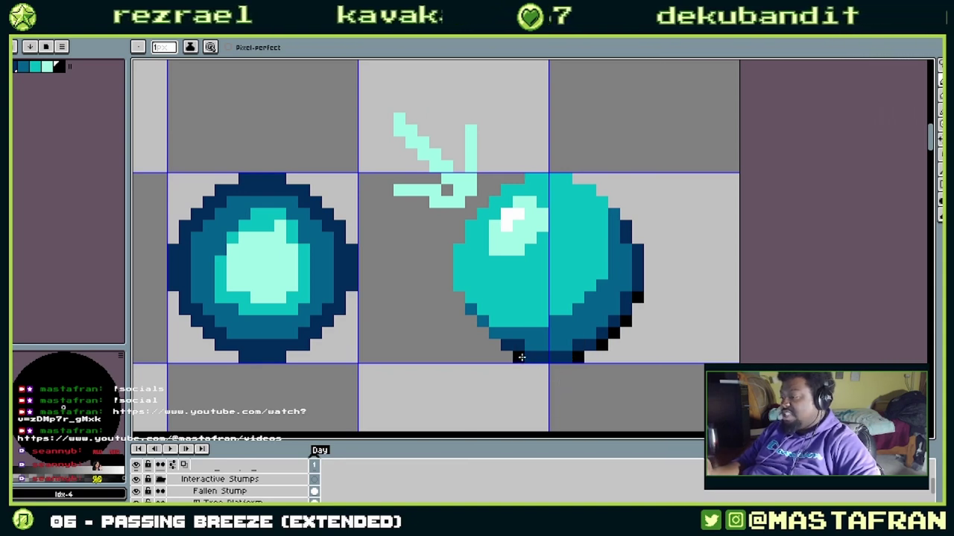
{"action": "key", "text": "ctrl+z"}
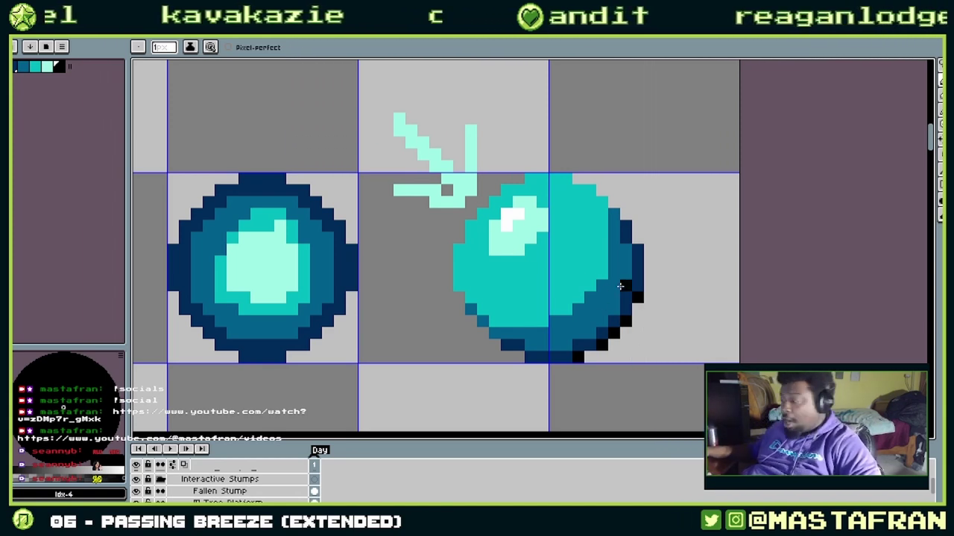
- Widen the medium blue shadow around the circle's lower and right sides, and round its inner border with teal pixels
{"action": "left_click", "coordinate": [545, 340], "text": "alt"}
{"action": "left_click_drag", "start_coordinate": [495, 321], "coordinate": [543, 321]}
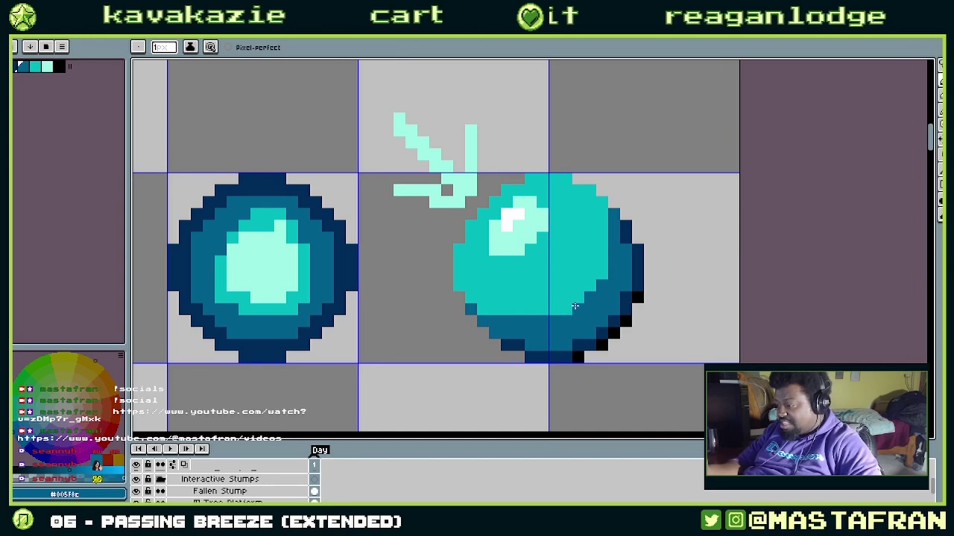
{"action": "left_click_drag", "start_coordinate": [593, 287], "coordinate": [612, 242]}
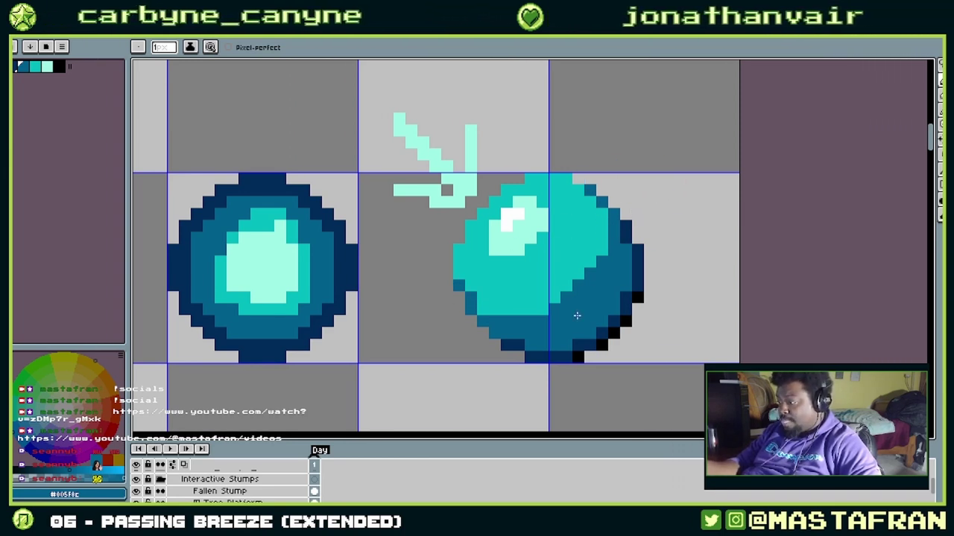
{"action": "left_click", "coordinate": [545, 294], "text": "alt"}
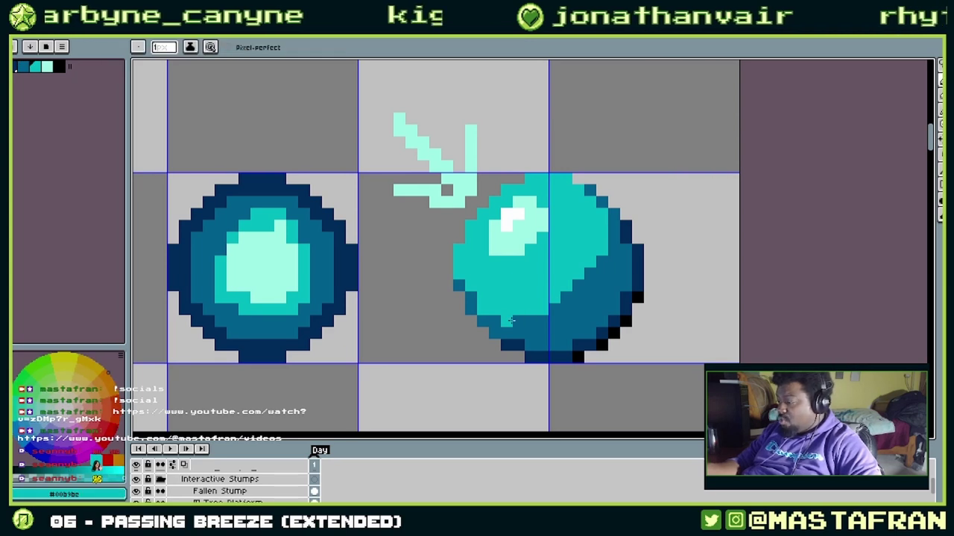
{"action": "key", "text": "alt"}
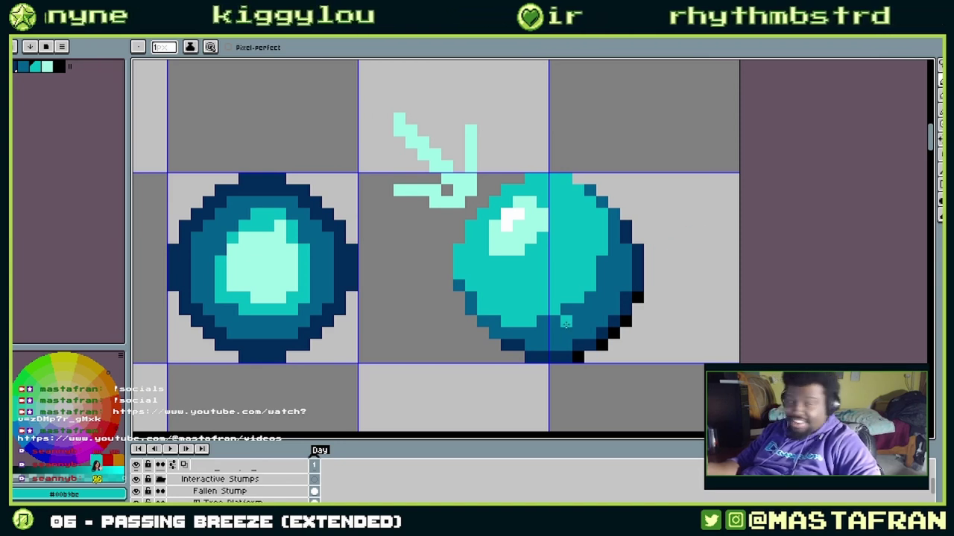
{"action": "left_click_drag", "start_coordinate": [499, 187], "coordinate": [506, 211]}
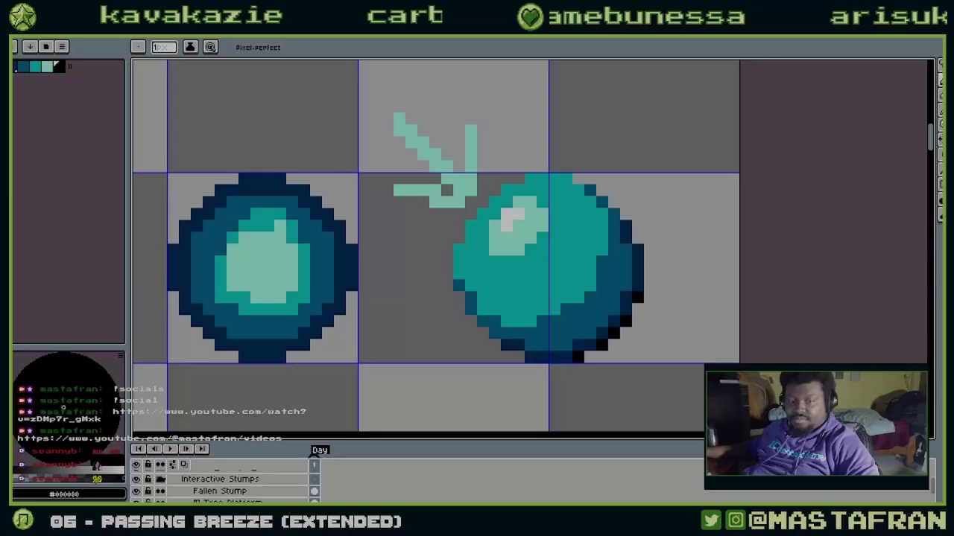
- Paint a thin teal reflected-light arc within the lower-right shadow, just inside the circle's navy and black rim
{"action": "scroll", "coordinate": [673, 278], "scroll_direction": "up", "scroll_amount": 1}
{"action": "left_click_drag", "start_coordinate": [755, 294], "coordinate": [675, 310]}
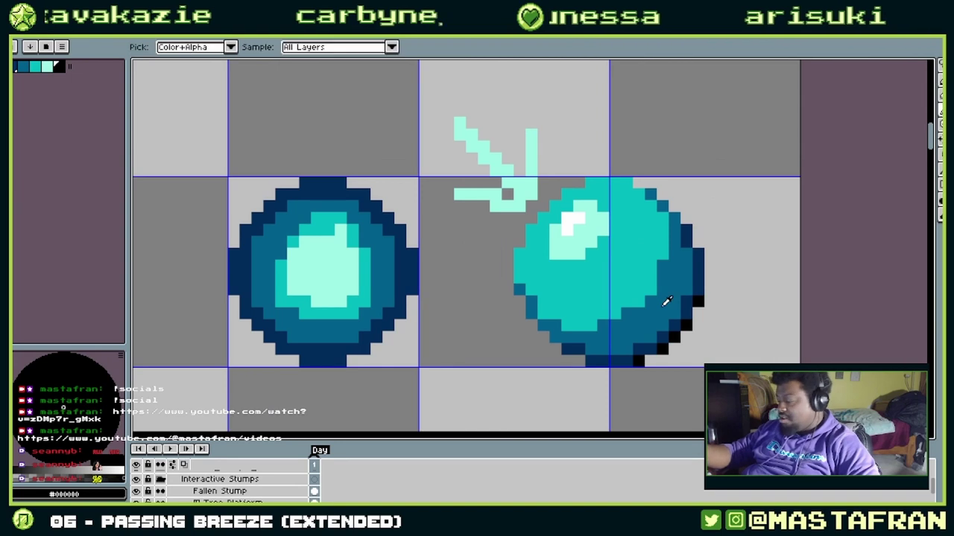
{"action": "left_click", "coordinate": [664, 305], "text": "alt"}
{"action": "left_click", "coordinate": [592, 330]}
{"action": "left_click", "coordinate": [592, 329], "text": "alt"}
{"action": "left_click", "coordinate": [627, 349]}
{"action": "left_click", "coordinate": [650, 338]}
{"action": "left_click", "coordinate": [673, 320]}
{"action": "left_click", "coordinate": [663, 325]}
{"action": "left_click", "coordinate": [675, 313]}
{"action": "left_click", "coordinate": [686, 289]}
{"action": "left_click_drag", "start_coordinate": [686, 278], "coordinate": [686, 266]}
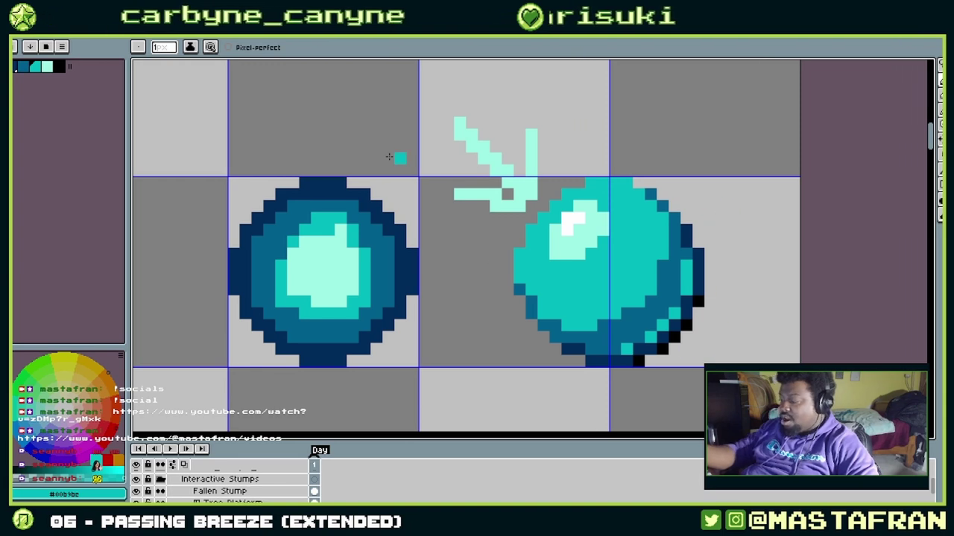
{"action": "left_click", "coordinate": [662, 360]}
{"action": "key", "text": "ctrl+z"}
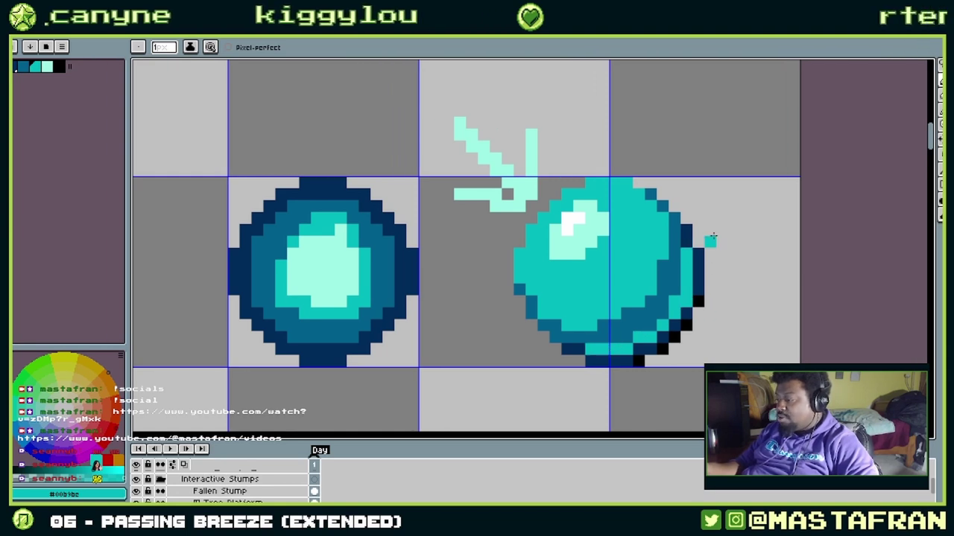
- Recolour the reflected-light arc inside the teal circle's lower-right rim to mint, trying white on it as well
{"action": "left_click", "coordinate": [678, 294], "text": "alt"}
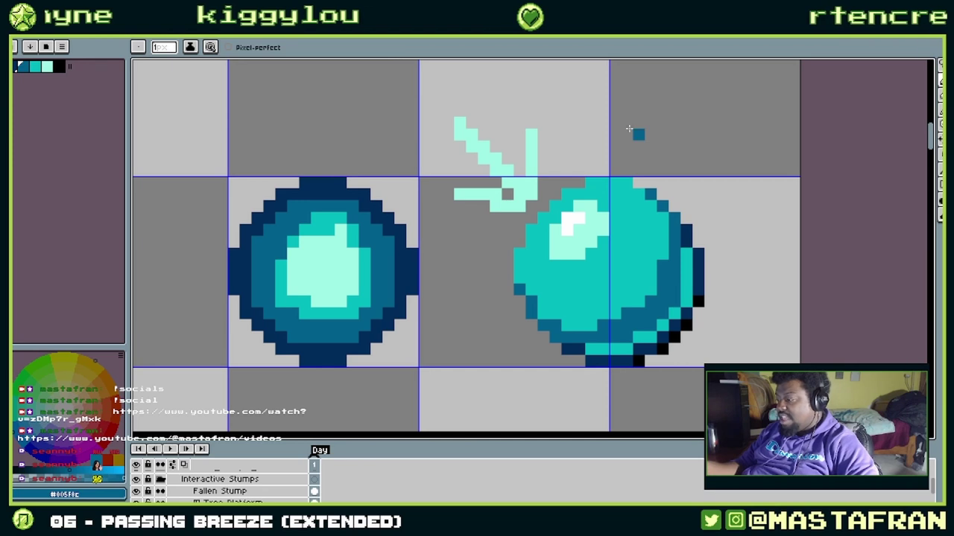
{"action": "left_click", "coordinate": [571, 219], "text": "alt"}
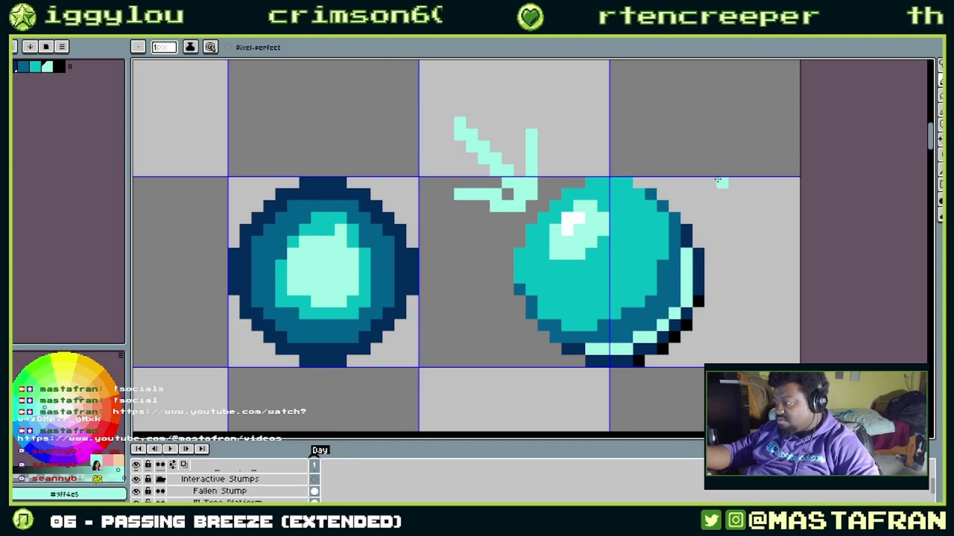
{"action": "left_click", "coordinate": [576, 219], "text": "alt"}
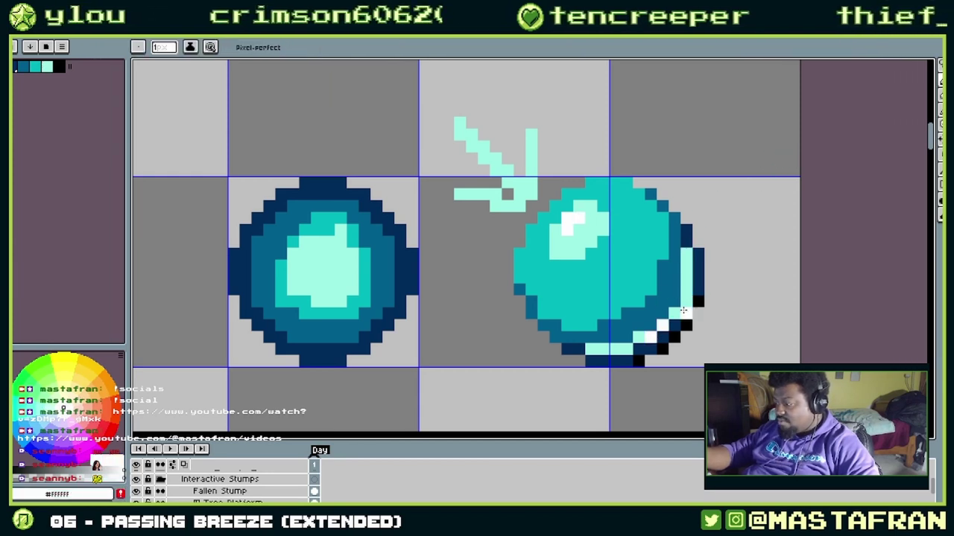
{"action": "left_click_drag", "start_coordinate": [686, 301], "coordinate": [686, 254]}
{"action": "mouse_move", "coordinate": [626, 348]}
{"action": "left_mouse_down"}
{"action": "mouse_move", "coordinate": [599, 347]}
{"action": "mouse_move", "coordinate": [657, 327]}
{"action": "mouse_move", "coordinate": [630, 347]}
{"action": "mouse_move", "coordinate": [588, 349]}
{"action": "left_mouse_up"}
{"action": "key", "text": "i"}
{"action": "left_click", "coordinate": [640, 334]}
{"action": "key", "text": "b"}
{"action": "mouse_move", "coordinate": [647, 337]}
{"action": "left_mouse_down"}
{"action": "mouse_move", "coordinate": [669, 330]}
{"action": "mouse_move", "coordinate": [664, 325]}
{"action": "mouse_move", "coordinate": [688, 300]}
{"action": "mouse_move", "coordinate": [686, 251]}
{"action": "left_mouse_up"}
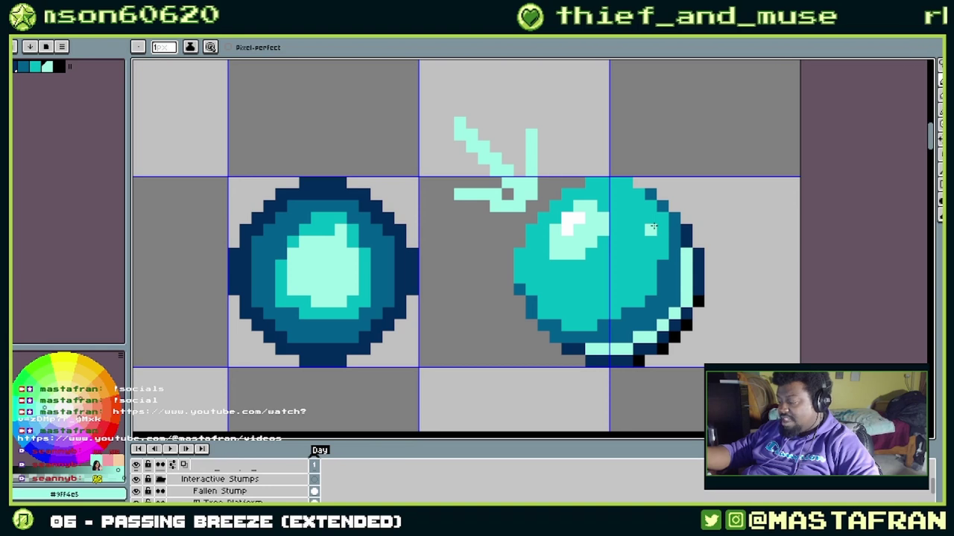
- Choose a light red from the colour wheel and paint a wide ground band behind the base of the teal circle
{"action": "left_click", "coordinate": [60, 50]}
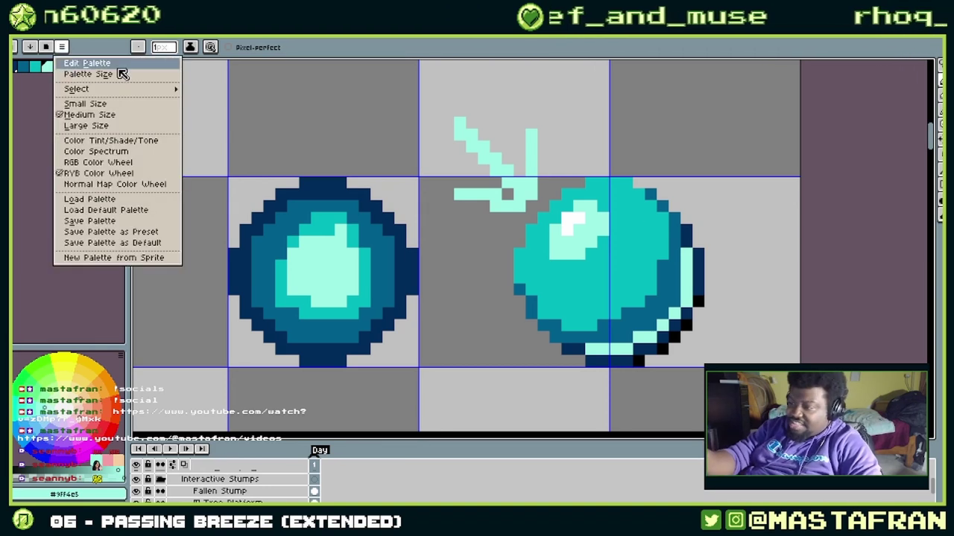
{"action": "left_click", "coordinate": [44, 279]}
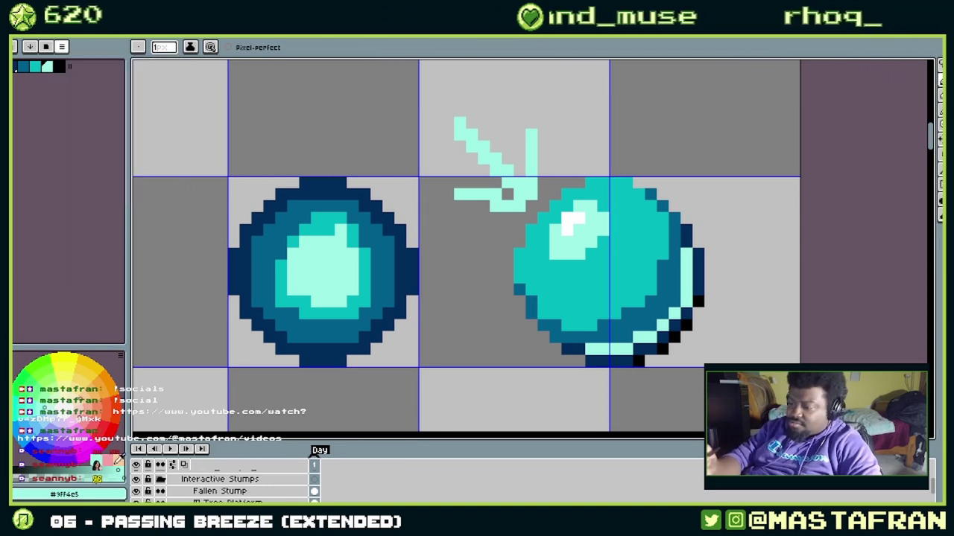
{"action": "left_click", "coordinate": [110, 421]}
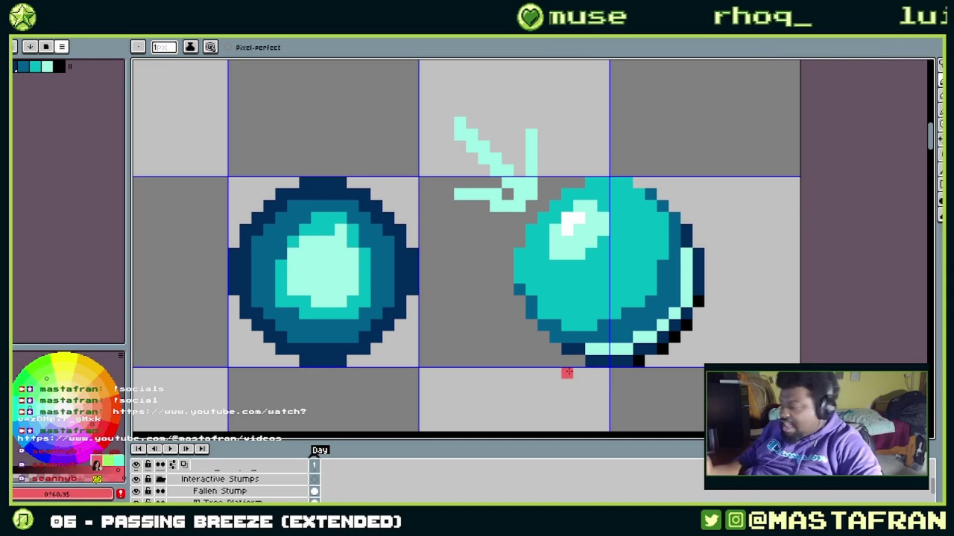
{"action": "left_click_drag", "start_coordinate": [530, 374], "coordinate": [712, 383]}
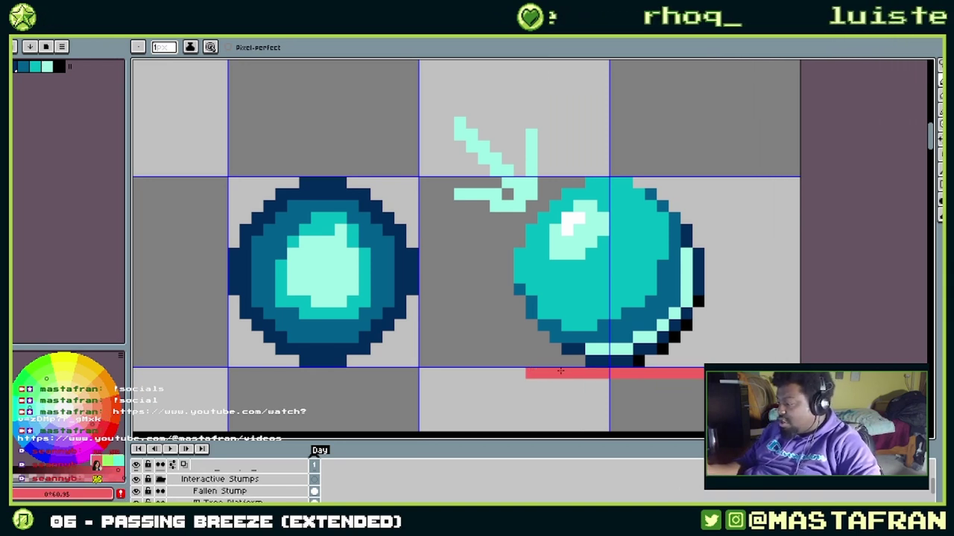
{"action": "mouse_move", "coordinate": [558, 362]}
{"action": "left_mouse_down"}
{"action": "mouse_move", "coordinate": [469, 372]}
{"action": "mouse_move", "coordinate": [464, 357]}
{"action": "mouse_move", "coordinate": [522, 368]}
{"action": "mouse_move", "coordinate": [457, 372]}
{"action": "mouse_move", "coordinate": [459, 350]}
{"action": "mouse_move", "coordinate": [563, 351]}
{"action": "mouse_move", "coordinate": [526, 343]}
{"action": "mouse_move", "coordinate": [538, 337]}
{"action": "mouse_move", "coordinate": [463, 340]}
{"action": "left_mouse_up"}
{"action": "mouse_move", "coordinate": [685, 337]}
{"action": "left_mouse_down"}
{"action": "mouse_move", "coordinate": [795, 335]}
{"action": "mouse_move", "coordinate": [776, 330]}
{"action": "mouse_move", "coordinate": [648, 363]}
{"action": "mouse_move", "coordinate": [817, 361]}
{"action": "mouse_move", "coordinate": [790, 349]}
{"action": "mouse_move", "coordinate": [686, 347]}
{"action": "mouse_move", "coordinate": [833, 353]}
{"action": "left_mouse_up"}
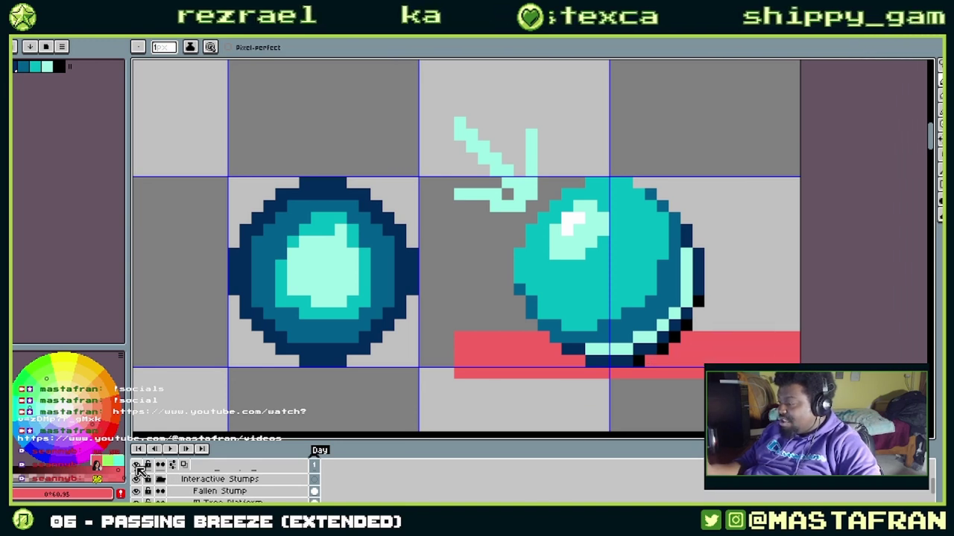
- Paint a saturated red cast shadow beneath and to the right of the circle, and extend the light red ground one row lower
{"action": "left_click_drag", "start_coordinate": [645, 363], "coordinate": [776, 362]}
{"action": "mouse_move", "coordinate": [674, 350]}
{"action": "left_mouse_down"}
{"action": "mouse_move", "coordinate": [773, 350]}
{"action": "mouse_move", "coordinate": [747, 349]}
{"action": "left_mouse_up"}
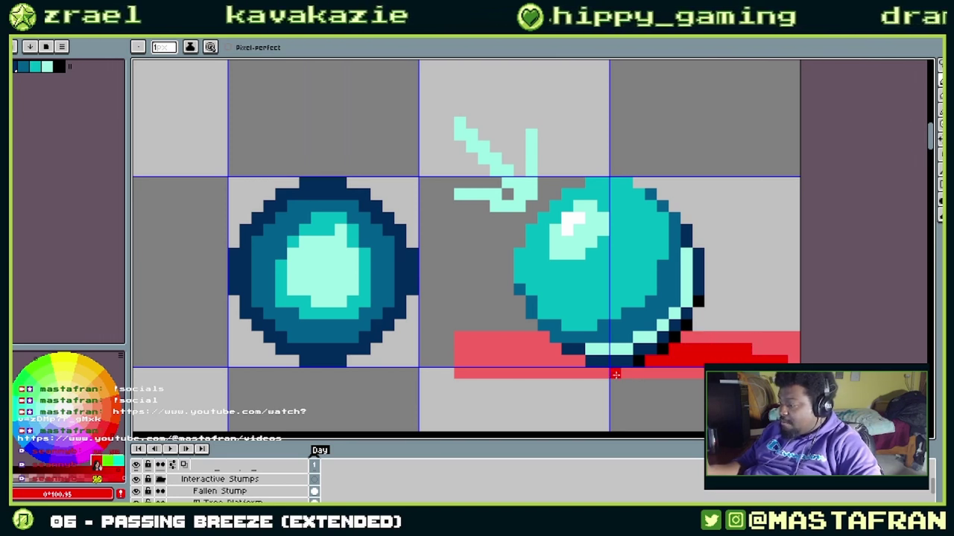
{"action": "left_click", "coordinate": [591, 374]}
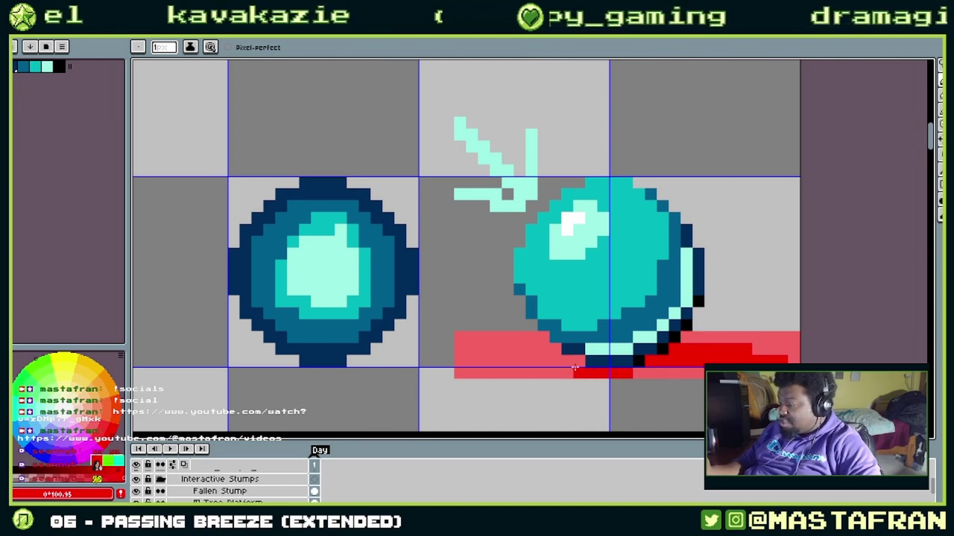
{"action": "left_click", "coordinate": [679, 372], "text": "alt"}
{"action": "left_click", "coordinate": [555, 385]}
{"action": "left_click_drag", "start_coordinate": [483, 385], "coordinate": [700, 384]}
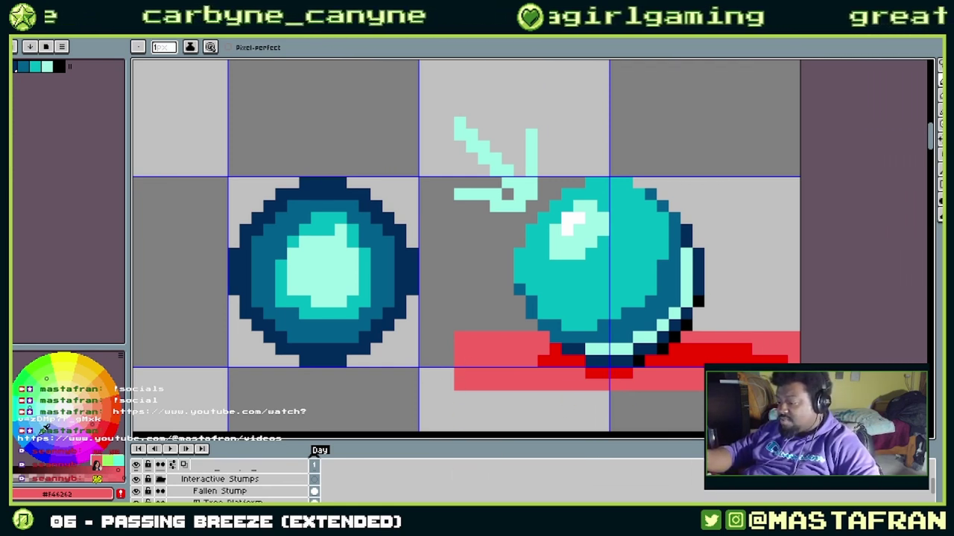
- Outline a bright green backdrop above the red ground and fill the area around the circle with that green
{"action": "left_click", "coordinate": [39, 373]}
{"action": "left_click_drag", "start_coordinate": [460, 325], "coordinate": [461, 215]}
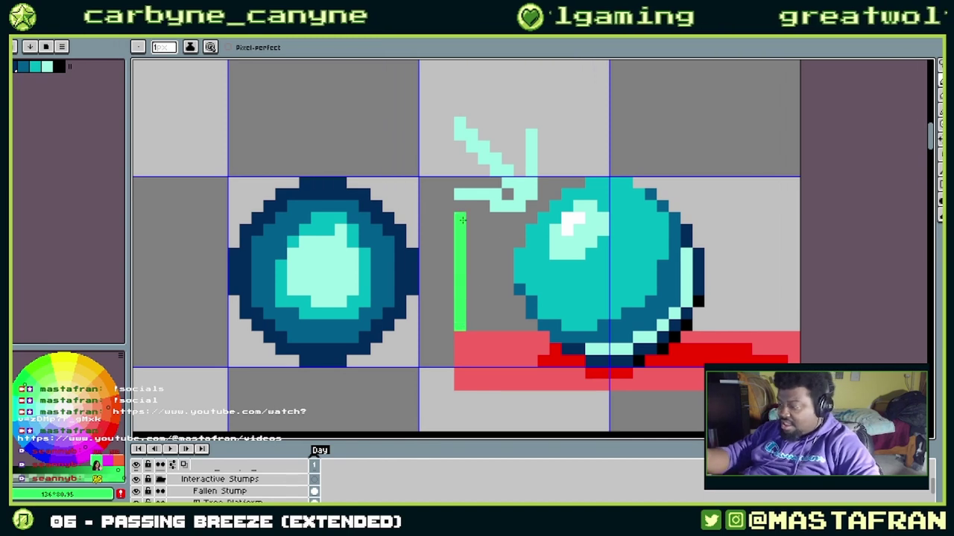
{"action": "mouse_move", "coordinate": [789, 278]}
{"action": "left_mouse_down"}
{"action": "mouse_move", "coordinate": [786, 181]}
{"action": "mouse_move", "coordinate": [795, 145]}
{"action": "mouse_move", "coordinate": [541, 149]}
{"action": "left_mouse_up"}
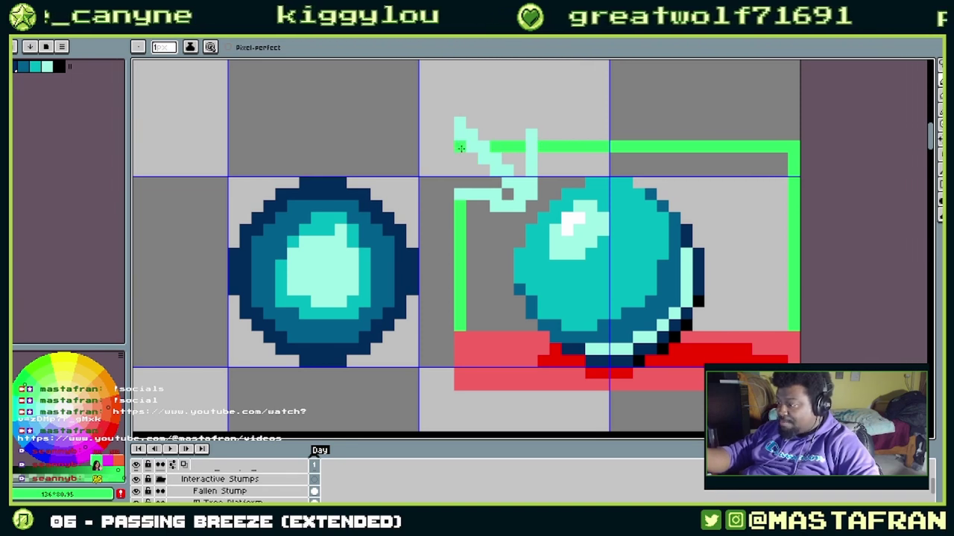
{"action": "key", "text": "g"}
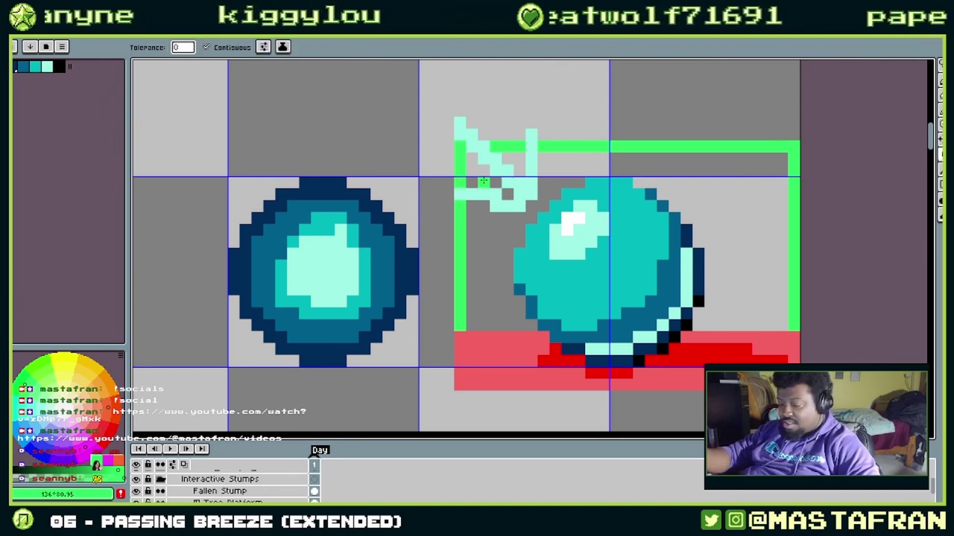
{"action": "left_click", "coordinate": [477, 168]}
{"action": "left_click", "coordinate": [610, 161]}
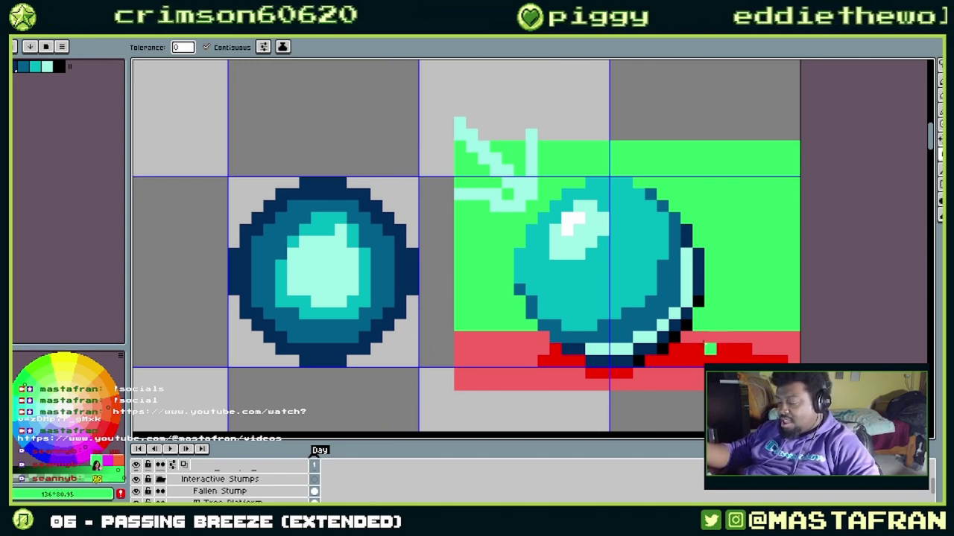
- Fill the right-hand part of the circle's mint reflected-light arc with the backdrop green
{"action": "key", "text": "i"}
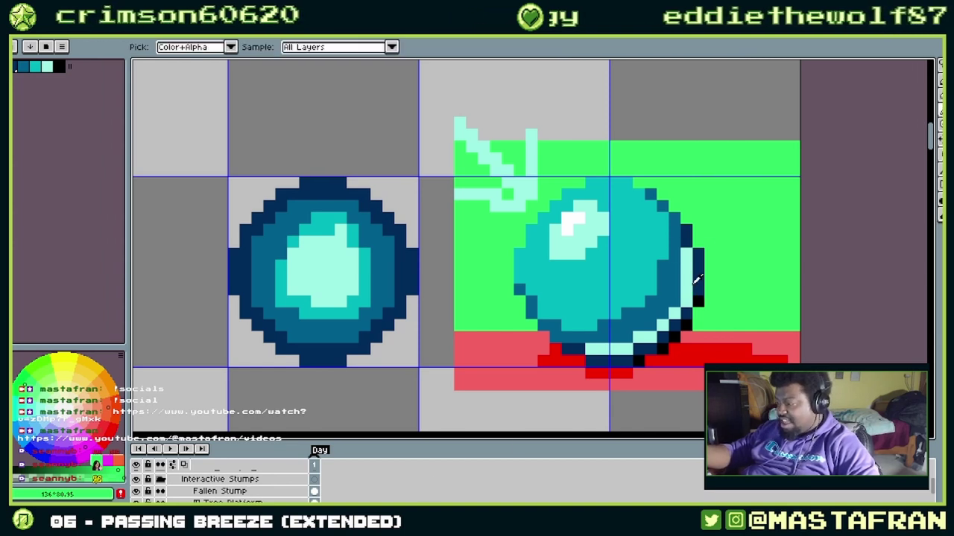
{"action": "key", "text": "g"}
{"action": "left_click", "coordinate": [687, 289]}
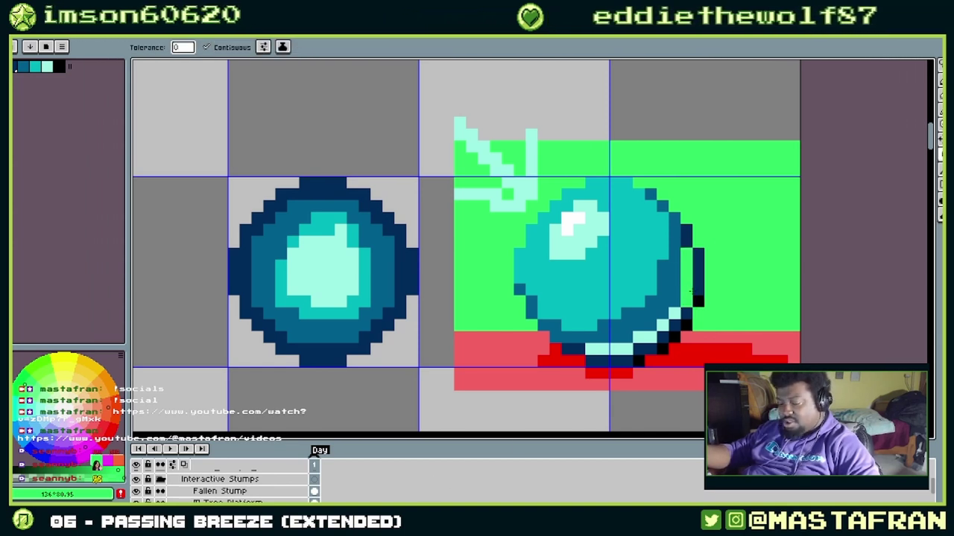
{"action": "left_click", "coordinate": [675, 311]}
{"action": "left_click", "coordinate": [662, 324]}
{"action": "left_click", "coordinate": [649, 336]}
- Sample the saturated red #f40000 from the ground shadow and fill the lower segments of the reflected-light arc with it
{"action": "key", "text": "i"}
{"action": "left_click", "coordinate": [682, 350]}
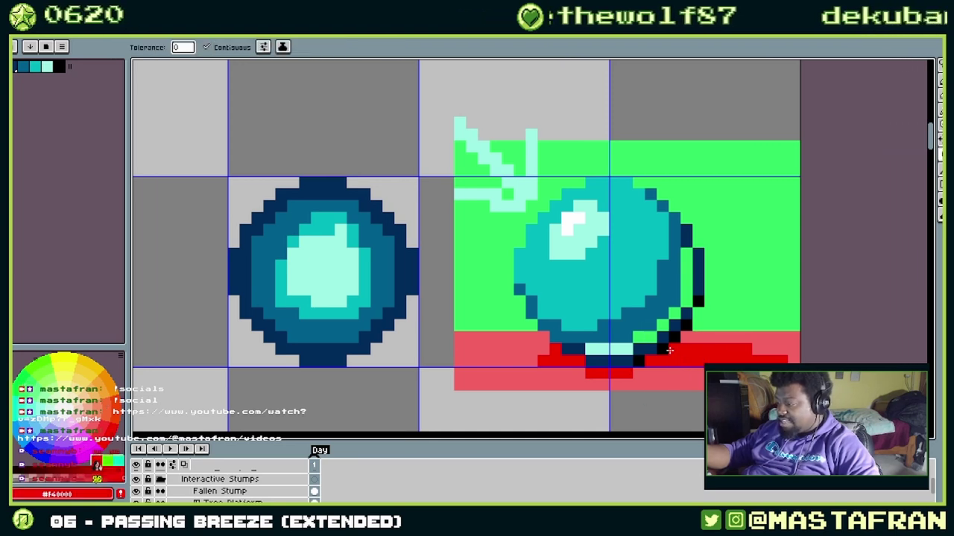
{"action": "left_click", "coordinate": [640, 337]}
{"action": "left_click", "coordinate": [600, 347]}
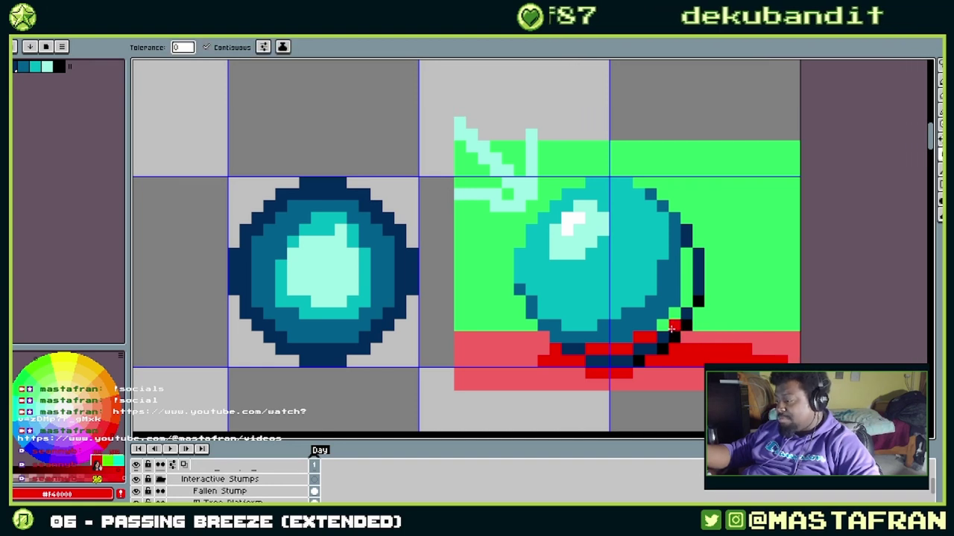
{"action": "key", "text": "alt"}
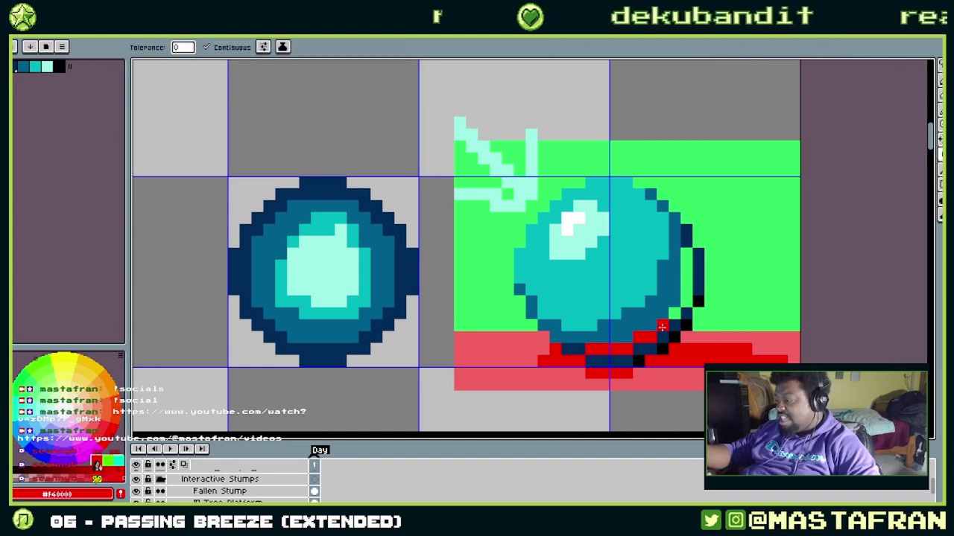
{"action": "left_click", "coordinate": [662, 328], "text": "alt"}
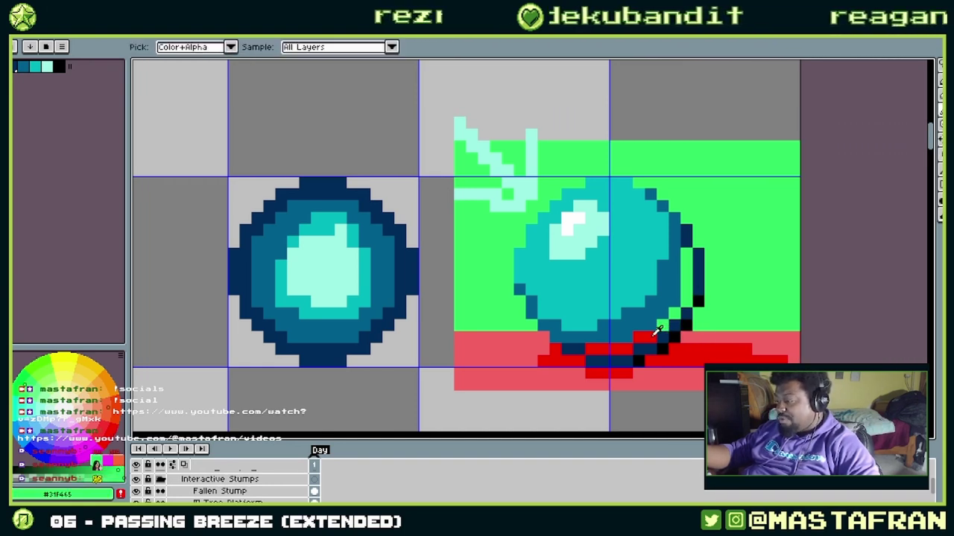
{"action": "left_click", "coordinate": [653, 335], "text": "alt"}
{"action": "left_click", "coordinate": [663, 325]}
{"action": "left_click", "coordinate": [674, 314]}
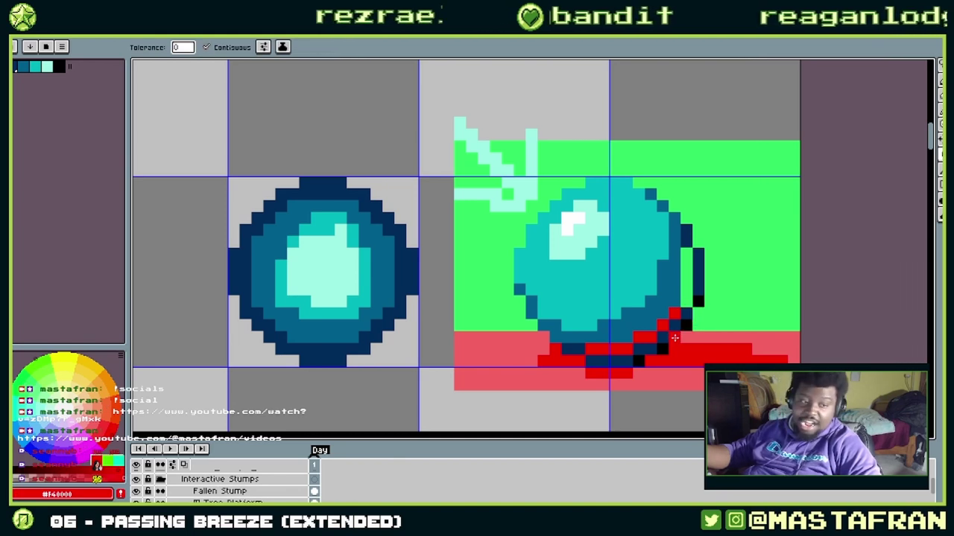
- Sample the reflected green #31f465 and fill the mint highlight around the white glint with it
{"action": "left_click", "coordinate": [690, 269], "text": "alt"}
{"action": "left_click", "coordinate": [574, 239]}
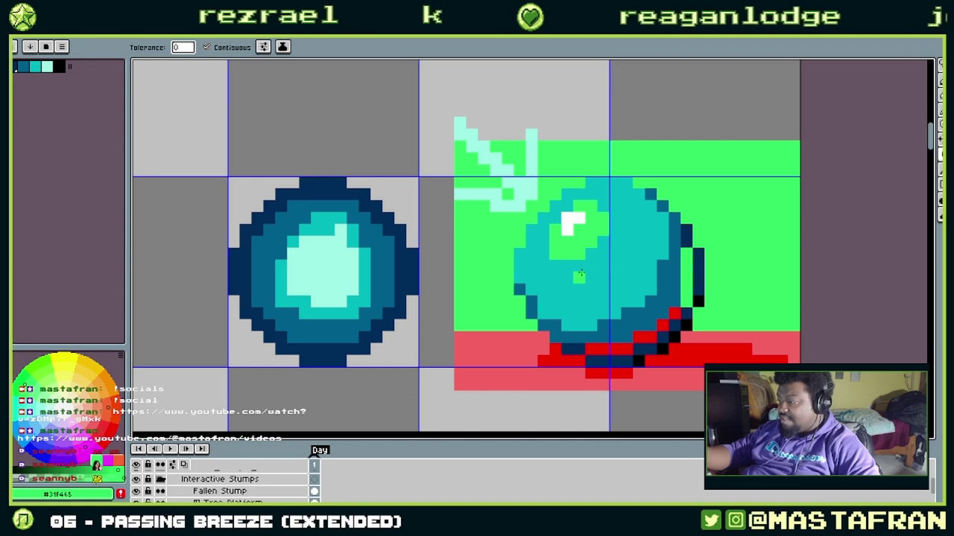
{"action": "key", "text": "alt"}
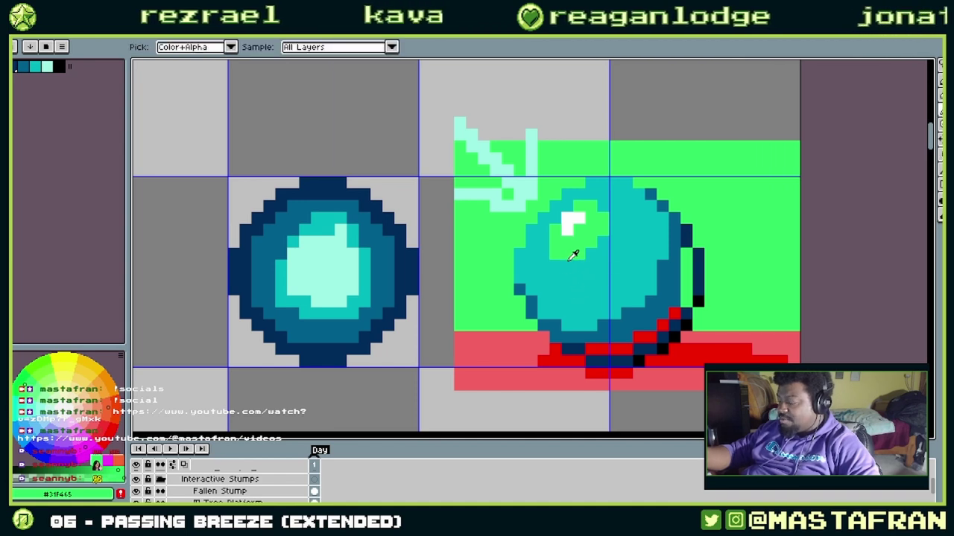
- Draw a mint ring around the green highlight and fill the teal gap inside the ring with green
{"action": "left_click", "coordinate": [48, 67]}
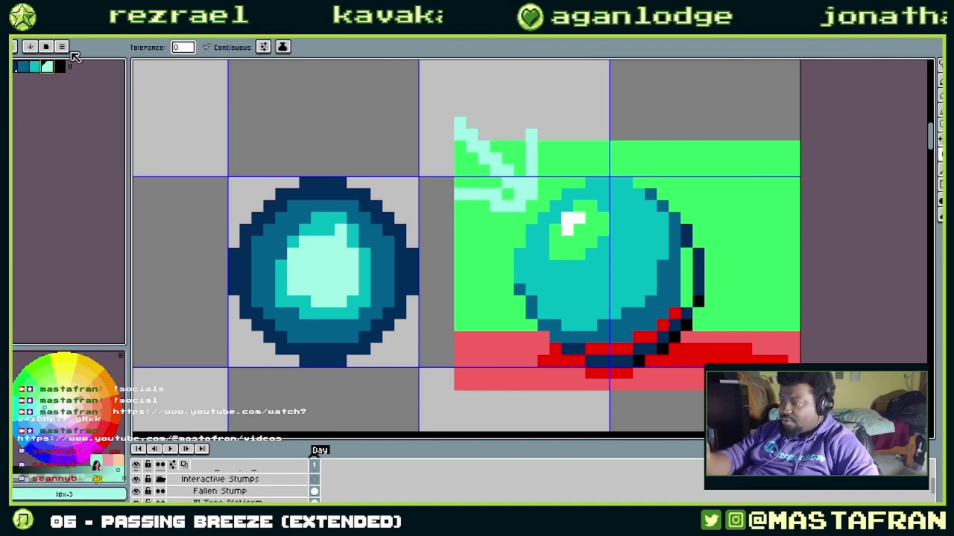
{"action": "left_click", "coordinate": [544, 243]}
{"action": "key", "text": "ctrl+z"}
{"action": "key", "text": "b"}
{"action": "mouse_move", "coordinate": [544, 252]}
{"action": "left_mouse_down"}
{"action": "mouse_move", "coordinate": [592, 282]}
{"action": "mouse_move", "coordinate": [631, 217]}
{"action": "mouse_move", "coordinate": [604, 200]}
{"action": "mouse_move", "coordinate": [629, 209]}
{"action": "left_mouse_up"}
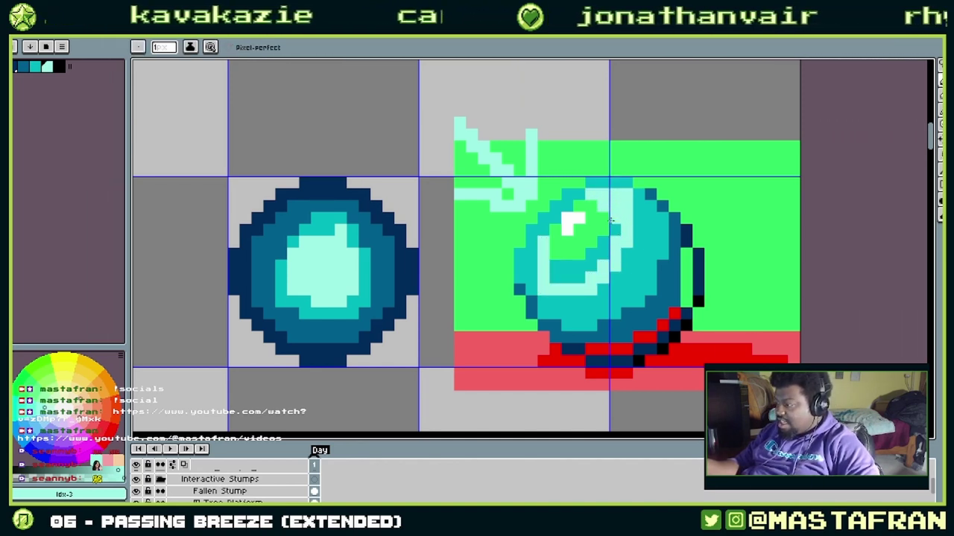
{"action": "key", "text": "g"}
{"action": "left_click", "coordinate": [575, 277]}
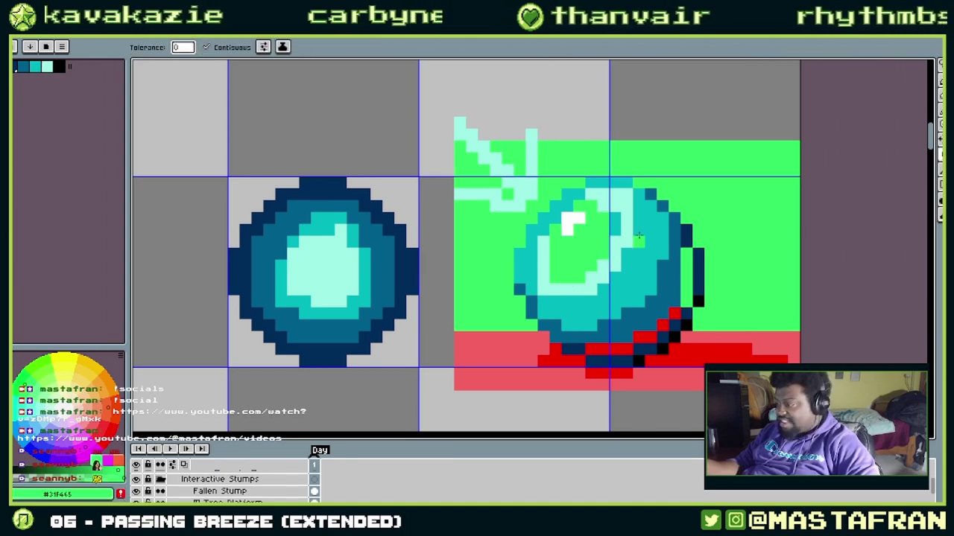
- Fill out the white glint in the green highlight into a solid two-by-two-pixel square
{"action": "left_click", "coordinate": [572, 222], "text": "alt"}
{"action": "left_click", "coordinate": [589, 226]}
{"action": "key", "text": "v"}
{"action": "key", "text": "g"}
{"action": "key", "text": "ctrl+z"}
{"action": "left_click", "coordinate": [577, 226]}
{"action": "key", "text": "ctrl+z"}
{"action": "key", "text": "b"}
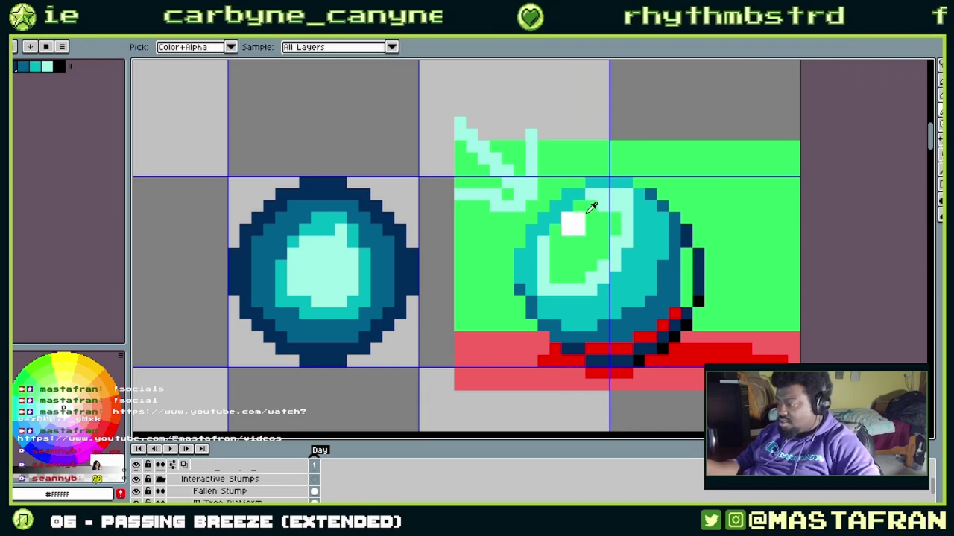
- Try a green notch in the upper-left corner of the white glint, and restore the white square
{"action": "left_click", "coordinate": [565, 216], "text": "alt"}
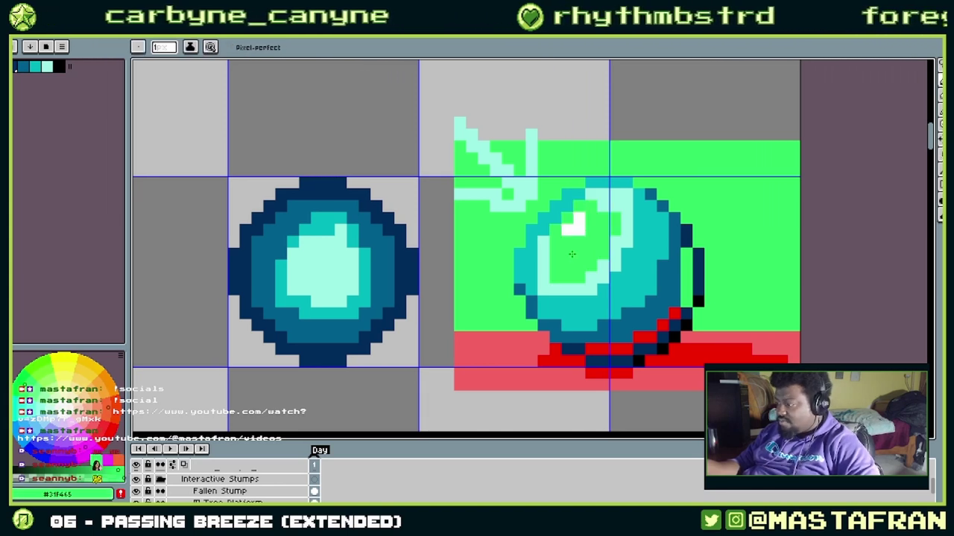
{"action": "left_click", "coordinate": [574, 217], "text": "alt"}
{"action": "left_click", "coordinate": [569, 217]}
{"action": "key", "text": "ctrl+z"}
{"action": "key", "text": "alt"}
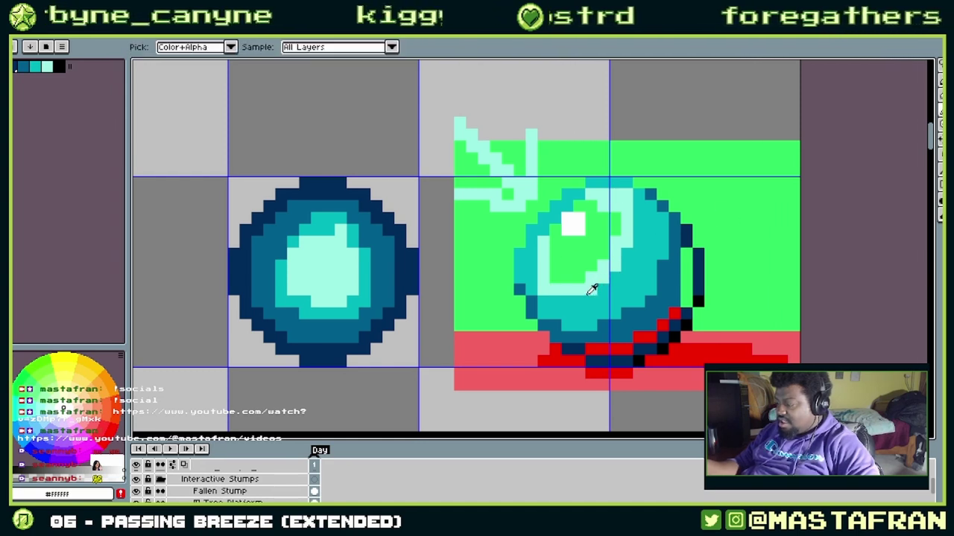
- Replace the circle's teal body and mint ring with the backdrop green #31f465, and thin the teal rim along its left edge
{"action": "left_click", "coordinate": [711, 231], "text": "alt"}
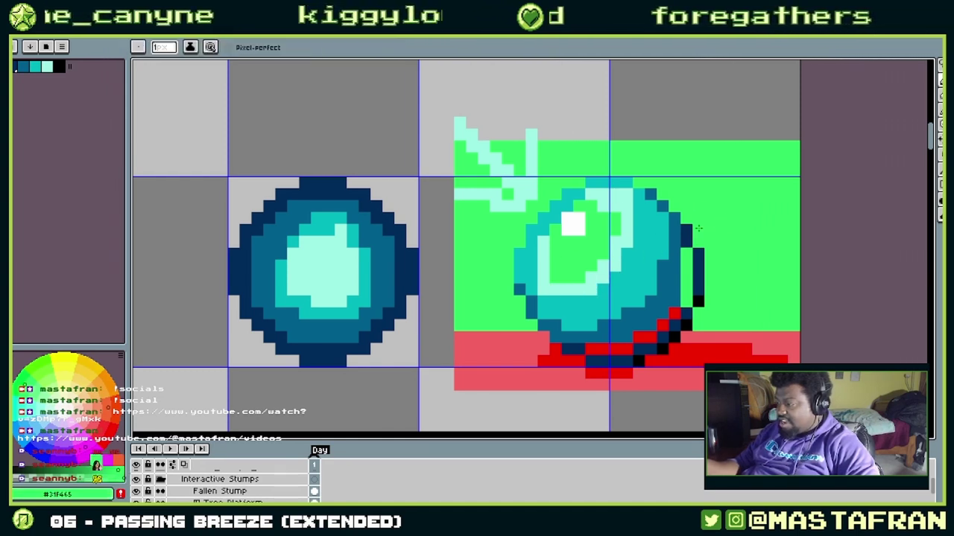
{"action": "key", "text": "g"}
{"action": "left_click", "coordinate": [649, 252]}
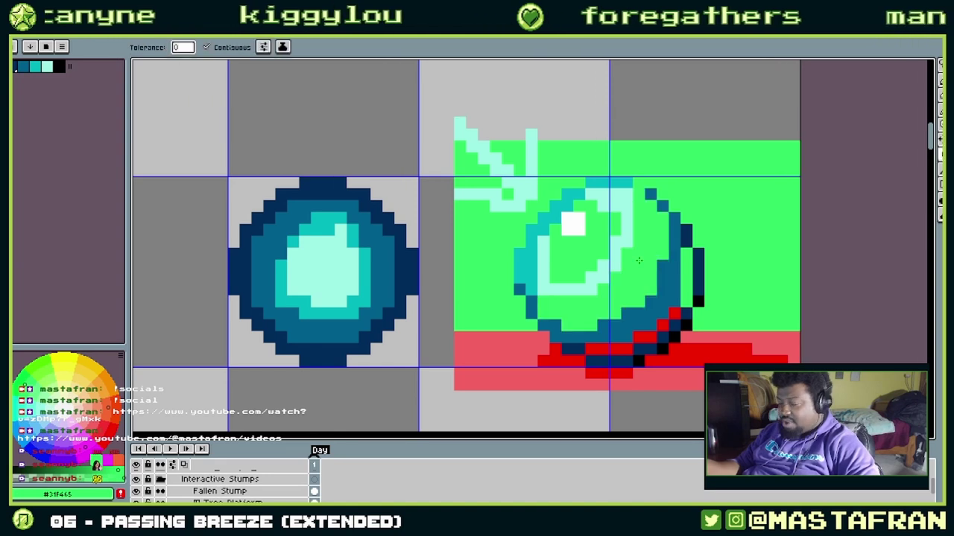
{"action": "left_click", "coordinate": [626, 242]}
{"action": "left_click", "coordinate": [533, 277]}
{"action": "key", "text": "ctrl+z"}
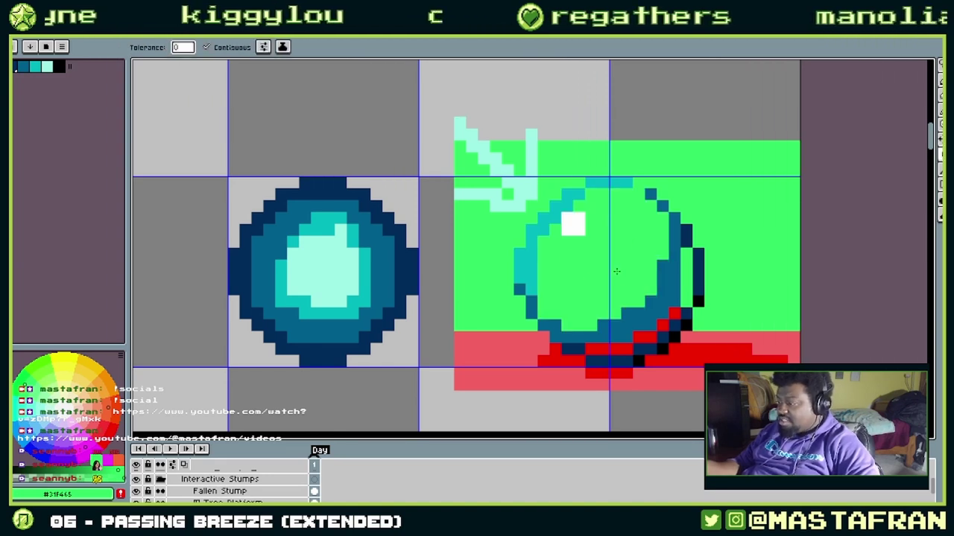
{"action": "key", "text": "b"}
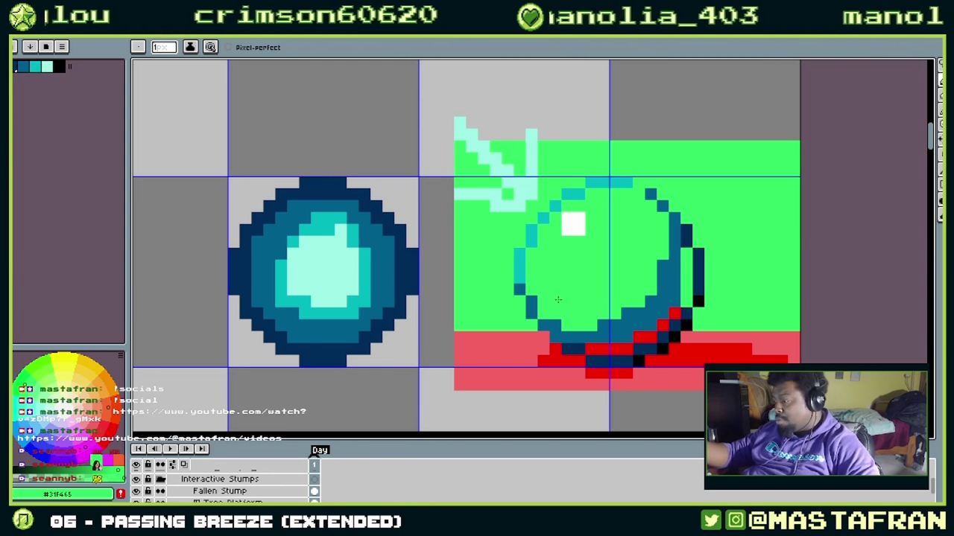
- Paint a teal band along the inner edge of the circle's dark-blue shading, from the lower-left rim up the right side
{"action": "left_click", "coordinate": [522, 266], "text": "alt"}
{"action": "mouse_move", "coordinate": [567, 326]}
{"action": "left_mouse_down"}
{"action": "mouse_move", "coordinate": [591, 326]}
{"action": "mouse_move", "coordinate": [603, 313]}
{"action": "left_mouse_up"}
{"action": "left_click_drag", "start_coordinate": [650, 289], "coordinate": [663, 230]}
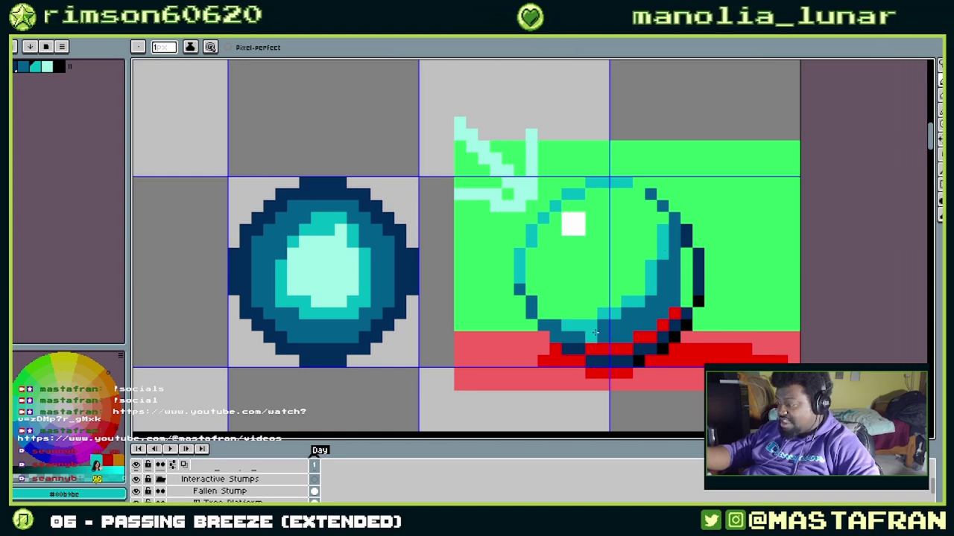
{"action": "left_click", "coordinate": [544, 313]}
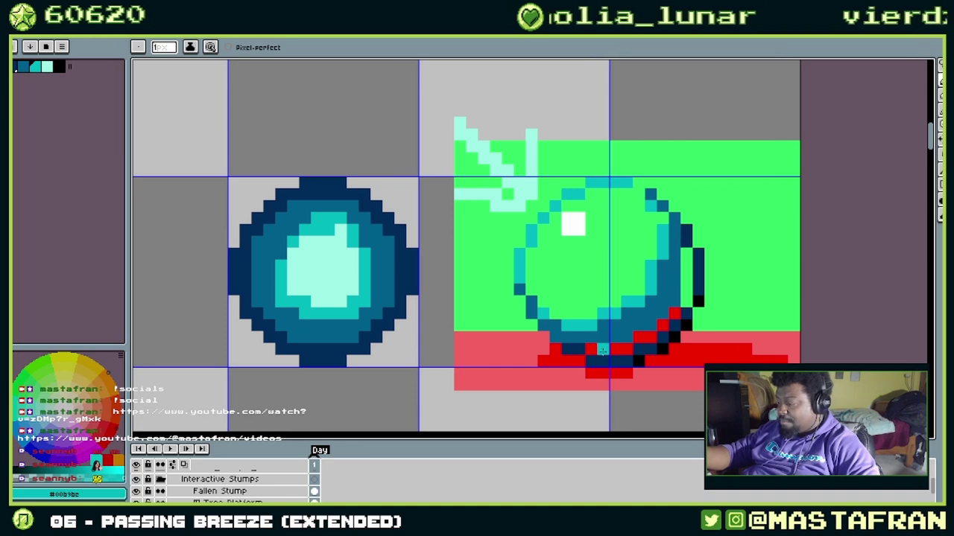
- Extend the white glint into a diagonal streak and recolour the reflected band along the circle's lower-right rim white
{"action": "key", "text": "i"}
{"action": "left_click", "coordinate": [576, 219], "text": "alt"}
{"action": "mouse_move", "coordinate": [556, 243]}
{"action": "left_mouse_down"}
{"action": "mouse_move", "coordinate": [599, 217]}
{"action": "mouse_move", "coordinate": [558, 263]}
{"action": "left_mouse_up"}
{"action": "left_click", "coordinate": [558, 262]}
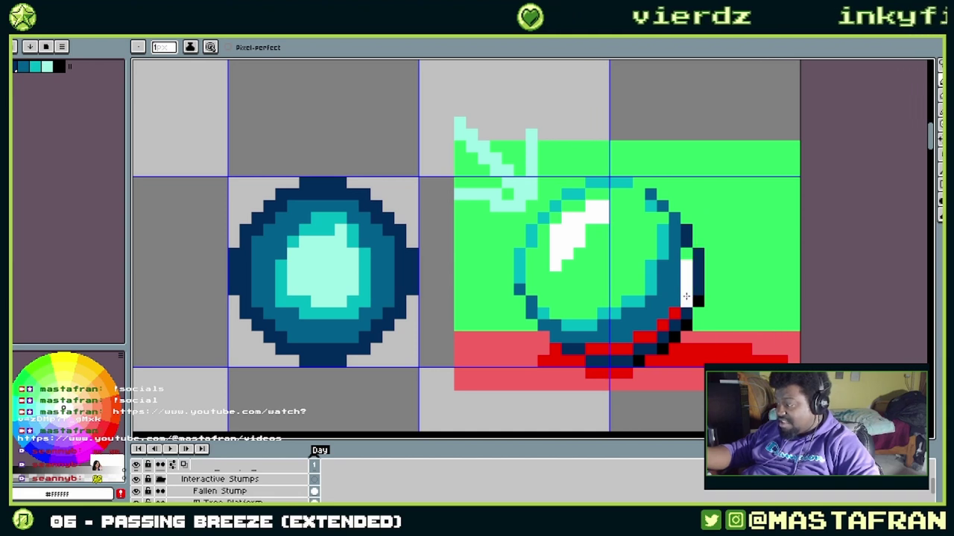
{"action": "left_click_drag", "start_coordinate": [663, 327], "coordinate": [612, 360]}
{"action": "left_click", "coordinate": [592, 350]}
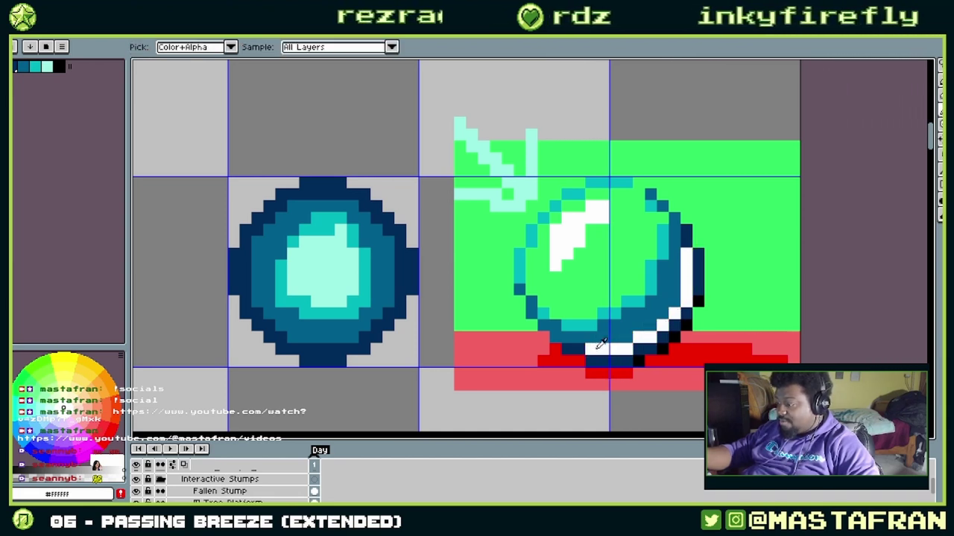
- Draw a red #f40000 stripe along the inner side of the white band on the circle's lower right
{"action": "left_click", "coordinate": [601, 371], "text": "alt"}
{"action": "left_click", "coordinate": [628, 337]}
{"action": "left_click", "coordinate": [651, 325]}
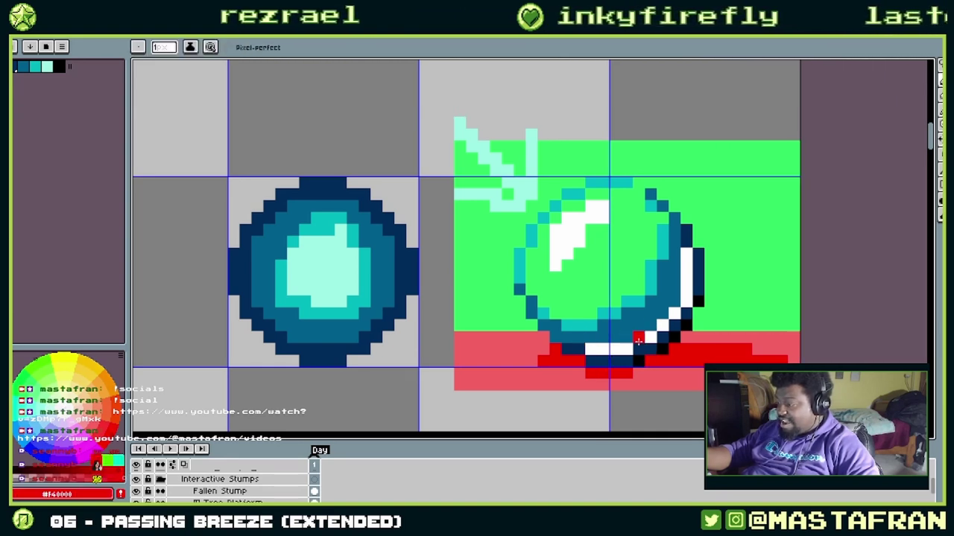
{"action": "left_click", "coordinate": [638, 337]}
{"action": "left_click", "coordinate": [709, 301]}
{"action": "key", "text": "ctrl+z"}
{"action": "left_click", "coordinate": [627, 337]}
{"action": "left_click", "coordinate": [616, 336]}
{"action": "left_click", "coordinate": [662, 312]}
{"action": "left_click", "coordinate": [722, 289]}
{"action": "key", "text": "ctrl+z"}
{"action": "left_click", "coordinate": [674, 291]}
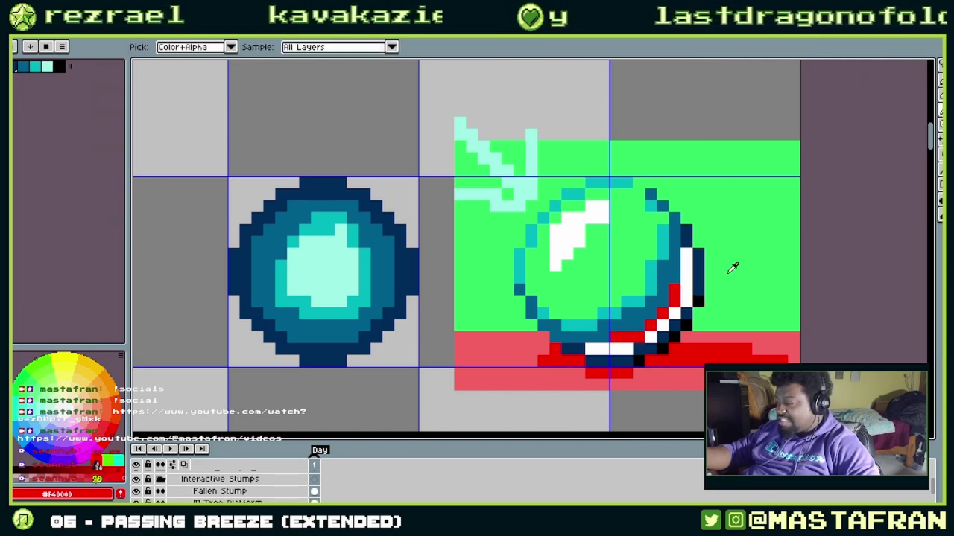
- Continue the red stripe upward in backdrop green and edge the reflection's inner side with navy #002b59
{"action": "left_click", "coordinate": [725, 274], "text": "alt"}
{"action": "left_click_drag", "start_coordinate": [675, 277], "coordinate": [675, 254]}
{"action": "left_click", "coordinate": [679, 233], "text": "alt"}
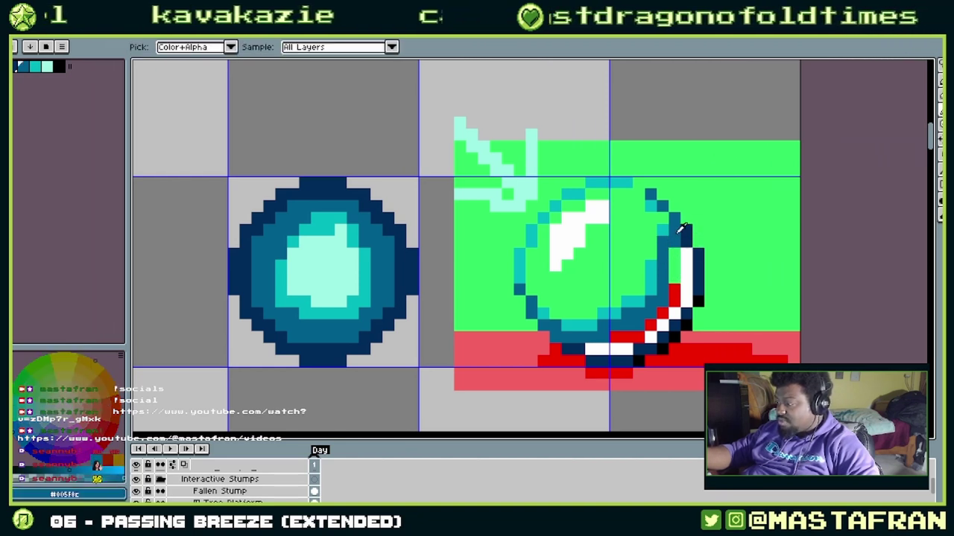
{"action": "left_click", "coordinate": [691, 235], "text": "alt"}
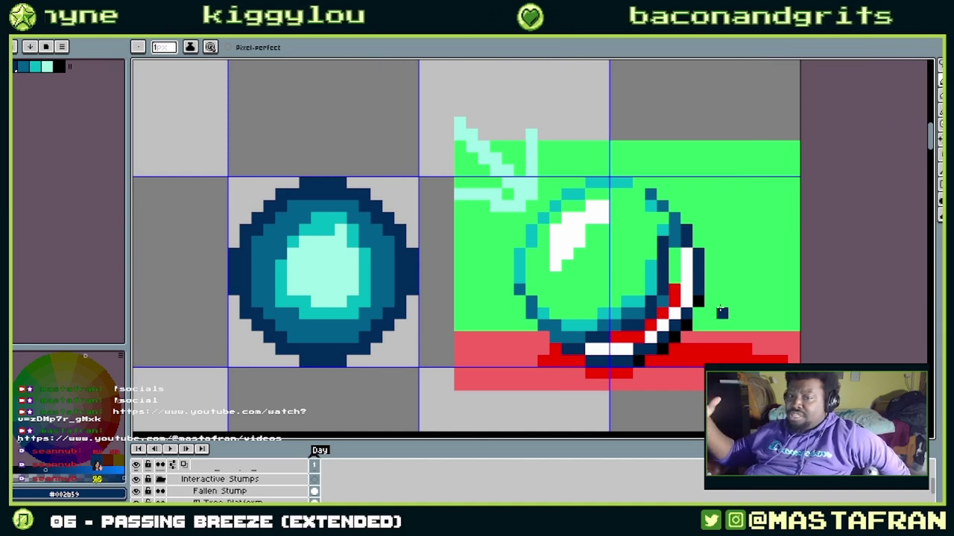
- Extend the upper-right rim inward with blue #005f8c and trim the upper edge of the white highlight with backdrop green
{"action": "left_click", "coordinate": [638, 190], "text": "alt"}
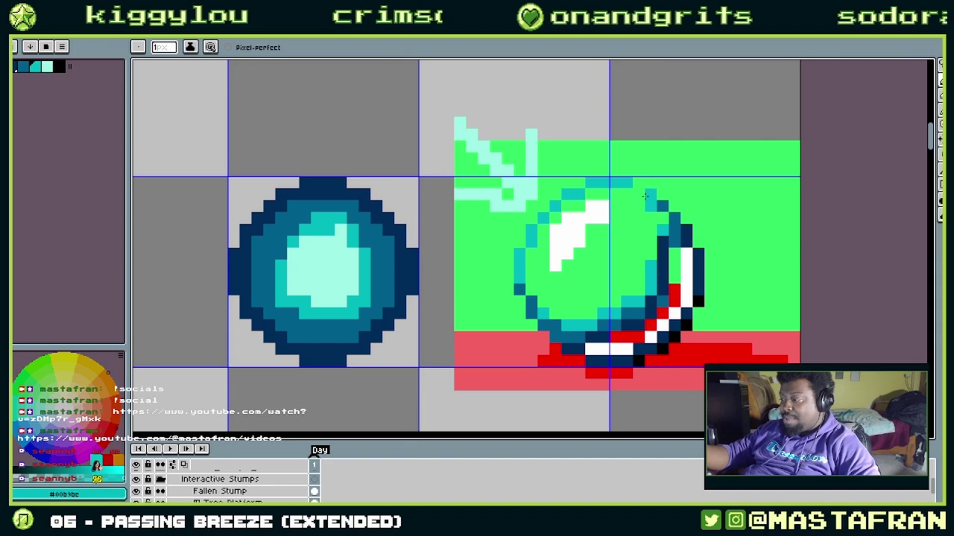
{"action": "left_click", "coordinate": [640, 191], "text": "alt"}
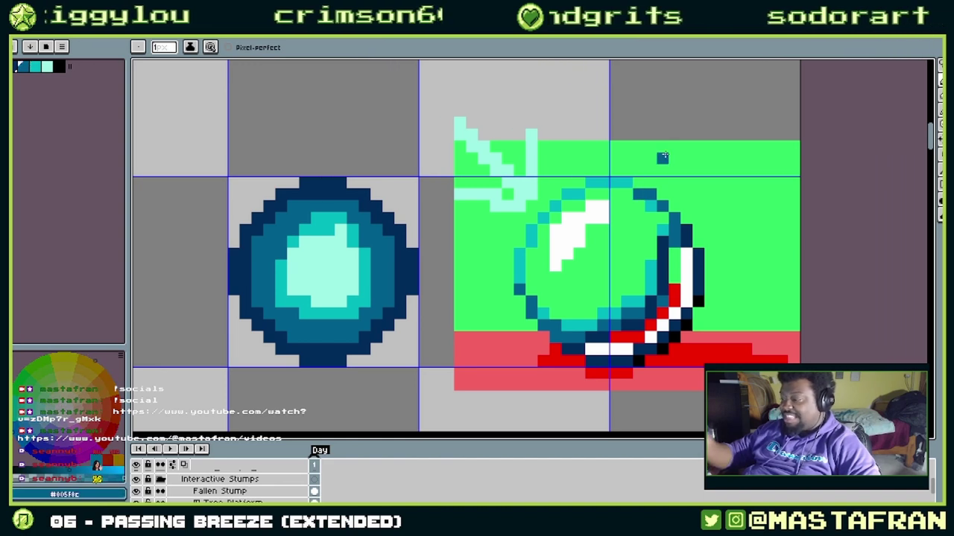
{"action": "left_click", "coordinate": [601, 261], "text": "alt"}
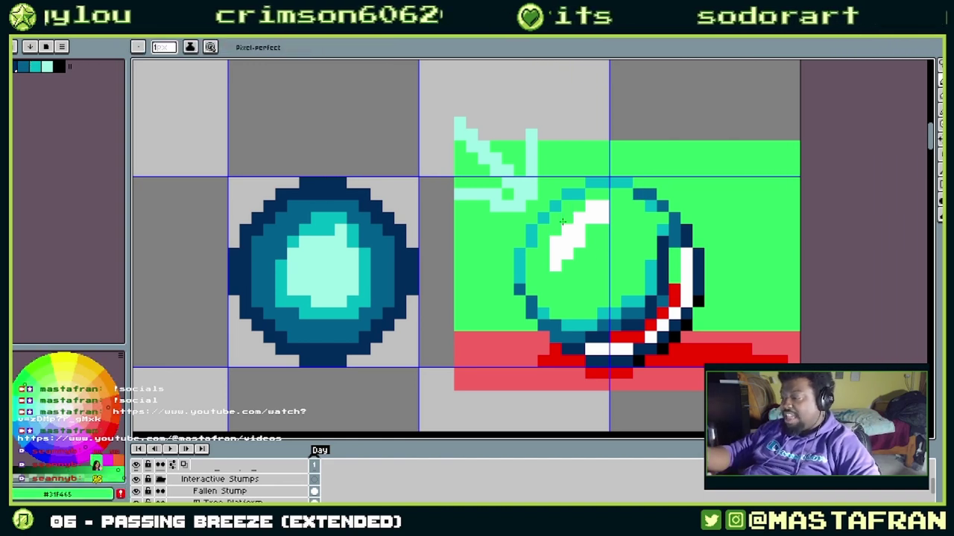
{"action": "left_click", "coordinate": [568, 219]}
{"action": "left_click", "coordinate": [592, 206]}
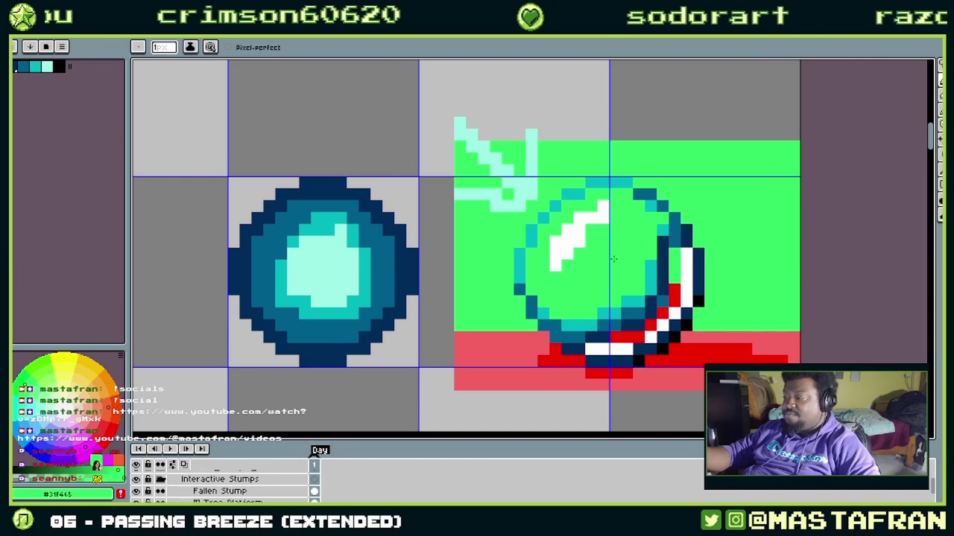
{"action": "left_click", "coordinate": [607, 208]}
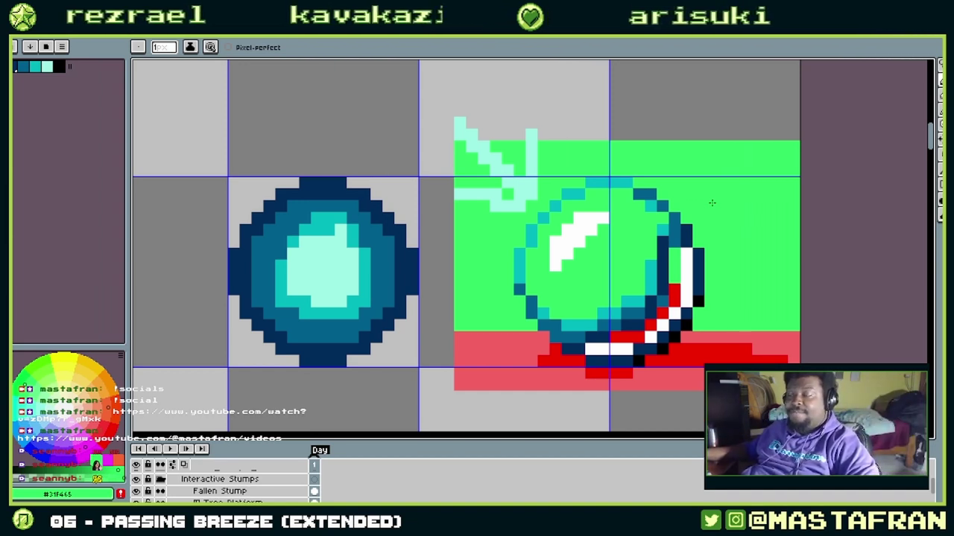
- Replace the uppermost pixel of the circle's red reflection stripe with backdrop green #31f465
{"action": "key", "text": "i"}
{"action": "left_click", "coordinate": [674, 288], "text": "alt"}
{"action": "left_click", "coordinate": [675, 266], "text": "alt"}
{"action": "left_click", "coordinate": [675, 290]}
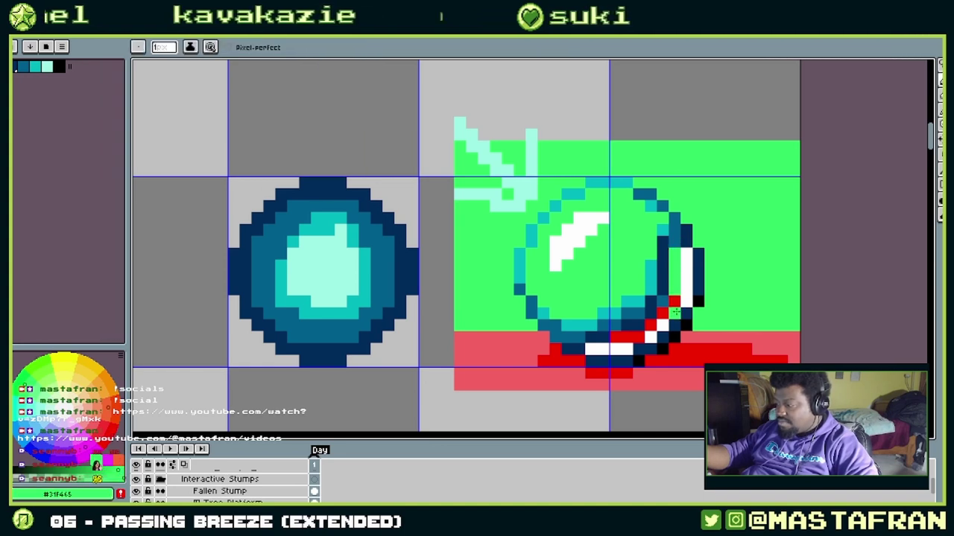
- Thicken the lower teal band, fill the circle's green body with teal, and thin the white highlight with the same teal
{"action": "key", "text": "i"}
{"action": "left_click", "coordinate": [585, 320]}
{"action": "key", "text": "b"}
{"action": "mouse_move", "coordinate": [549, 313]}
{"action": "left_mouse_down"}
{"action": "mouse_move", "coordinate": [616, 290]}
{"action": "mouse_move", "coordinate": [623, 306]}
{"action": "mouse_move", "coordinate": [583, 305]}
{"action": "mouse_move", "coordinate": [636, 267]}
{"action": "mouse_move", "coordinate": [639, 289]}
{"action": "left_mouse_up"}
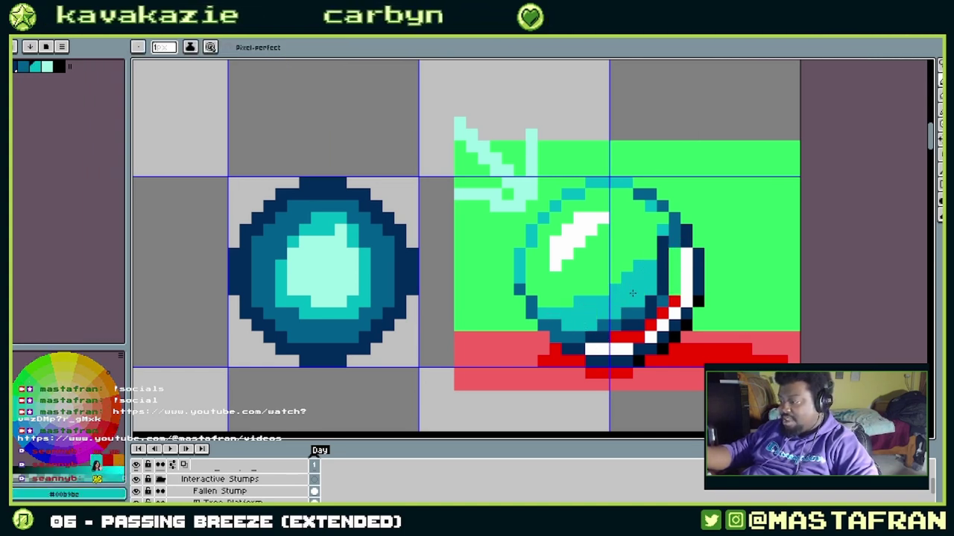
{"action": "key", "text": "g"}
{"action": "left_click", "coordinate": [596, 294]}
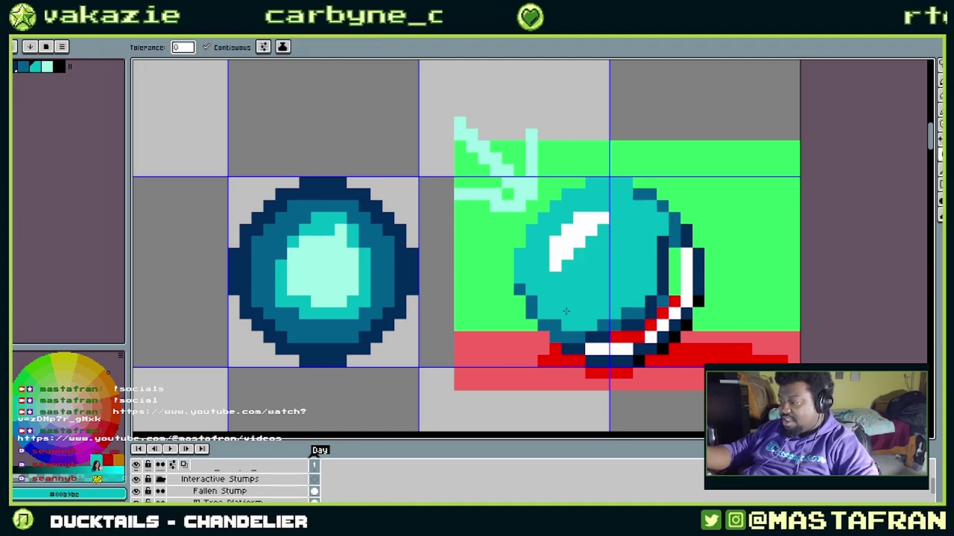
{"action": "key", "text": "b"}
{"action": "left_click", "coordinate": [560, 258]}
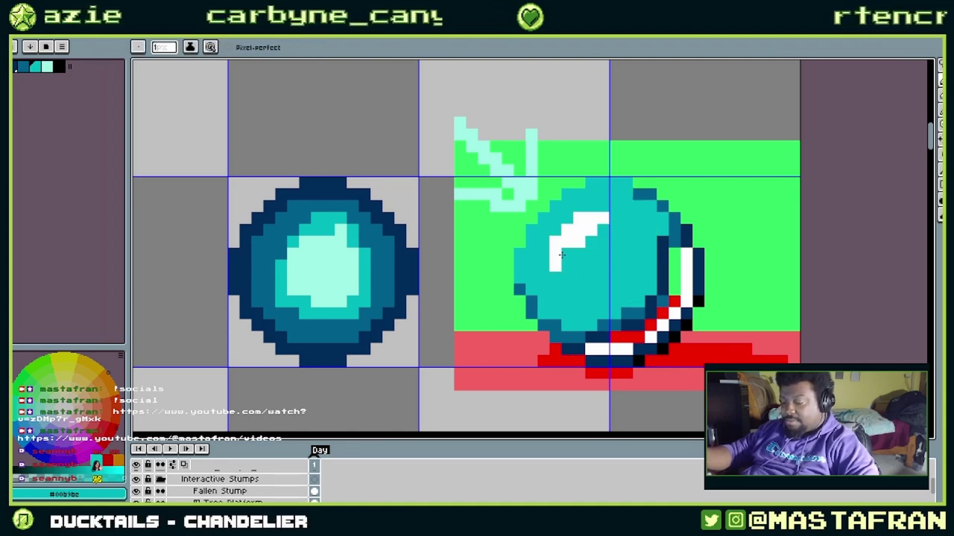
- Paint over the white, red and green reflection bands on the circle's lower right with navy #002b59
{"action": "key", "text": "i"}
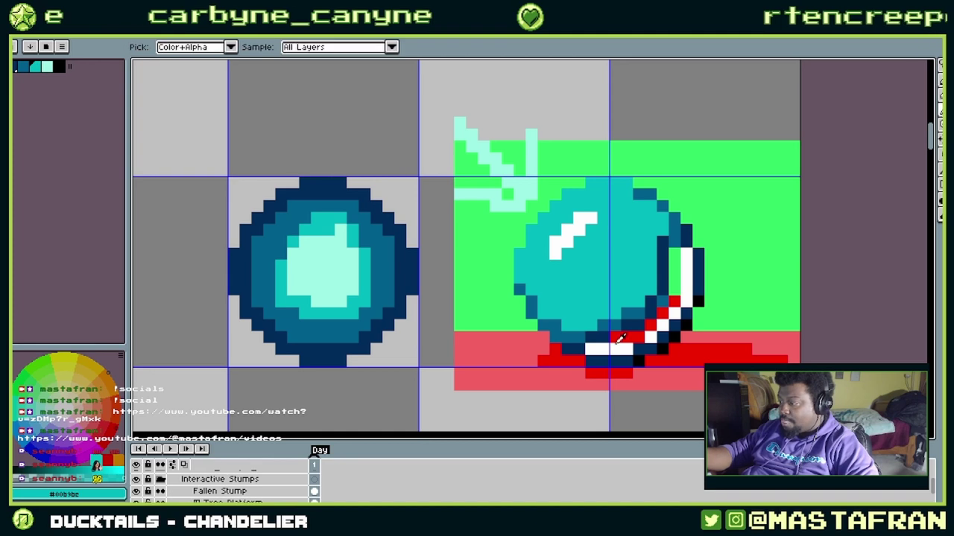
{"action": "left_click", "coordinate": [585, 337]}
{"action": "key", "text": "b"}
{"action": "mouse_move", "coordinate": [592, 349]}
{"action": "left_mouse_down"}
{"action": "mouse_move", "coordinate": [674, 315]}
{"action": "mouse_move", "coordinate": [659, 320]}
{"action": "mouse_move", "coordinate": [674, 309]}
{"action": "mouse_move", "coordinate": [678, 261]}
{"action": "mouse_move", "coordinate": [682, 297]}
{"action": "mouse_move", "coordinate": [685, 255]}
{"action": "left_mouse_up"}
{"action": "left_click", "coordinate": [616, 337]}
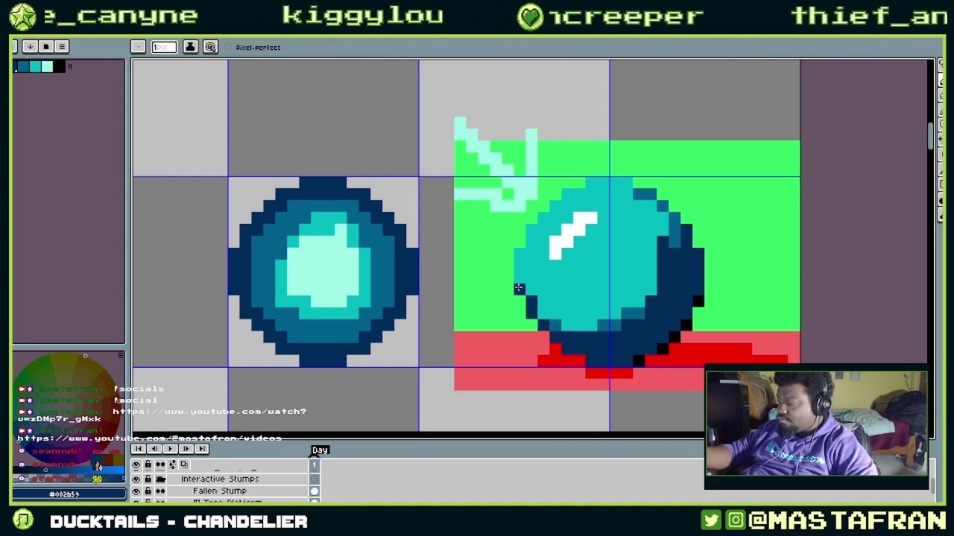
- Darken the upper-right rim with navy and paint a blue #005f8c midtone band between the teal body and navy shadow
{"action": "mouse_move", "coordinate": [675, 243]}
{"action": "left_mouse_down"}
{"action": "mouse_move", "coordinate": [674, 218]}
{"action": "mouse_move", "coordinate": [637, 193]}
{"action": "left_mouse_up"}
{"action": "key", "text": "alt"}
{"action": "left_click", "coordinate": [640, 319]}
{"action": "key", "text": "b"}
{"action": "left_click_drag", "start_coordinate": [651, 291], "coordinate": [652, 245]}
{"action": "left_click", "coordinate": [663, 231]}
{"action": "left_click", "coordinate": [663, 219]}
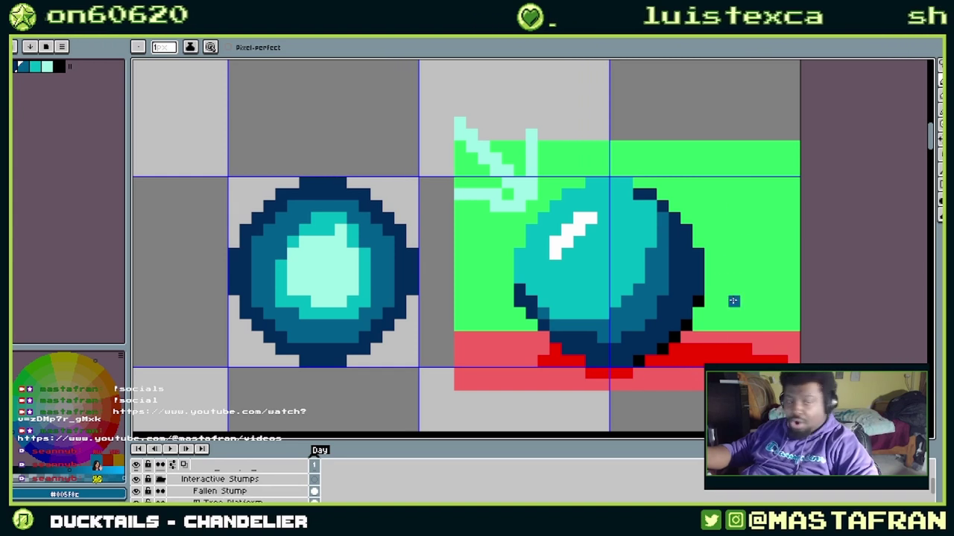
- Reduce the white glint to two diagonal pixels, recolour them pale mint, and widen them into a diagonal mint highlight
{"action": "left_click", "coordinate": [572, 252], "text": "alt"}
{"action": "mouse_move", "coordinate": [556, 253]}
{"action": "left_mouse_down"}
{"action": "mouse_move", "coordinate": [564, 245]}
{"action": "mouse_move", "coordinate": [555, 242]}
{"action": "mouse_move", "coordinate": [578, 229]}
{"action": "left_mouse_up"}
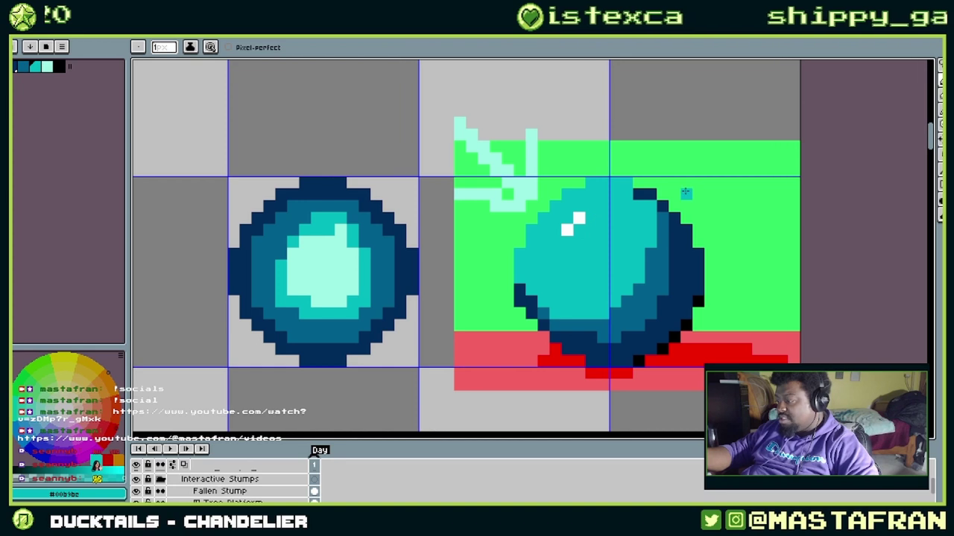
{"action": "left_click", "coordinate": [48, 66]}
{"action": "left_click", "coordinate": [568, 229]}
{"action": "left_click", "coordinate": [578, 218]}
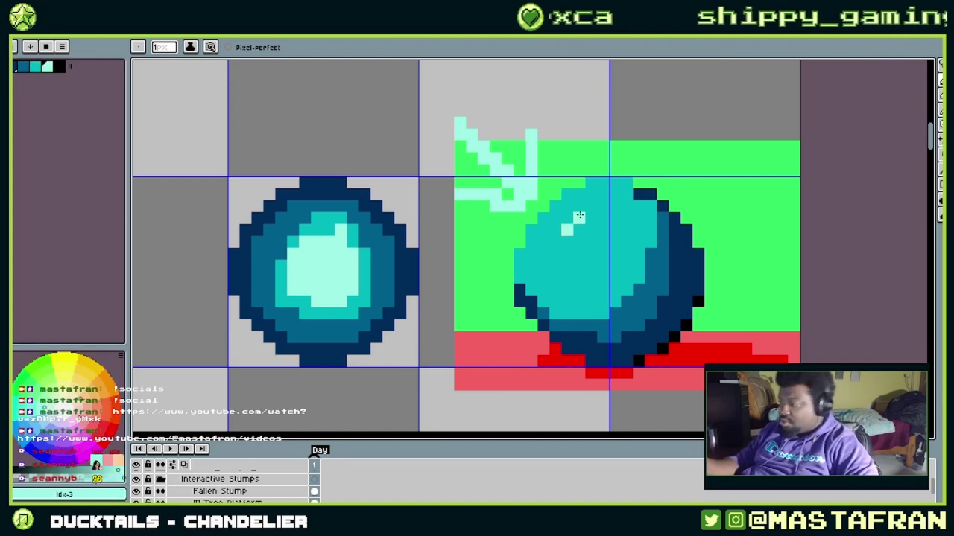
{"action": "left_click", "coordinate": [568, 221], "text": "alt"}
{"action": "mouse_move", "coordinate": [571, 218]}
{"action": "left_mouse_down"}
{"action": "mouse_move", "coordinate": [559, 246]}
{"action": "mouse_move", "coordinate": [602, 204]}
{"action": "left_mouse_up"}
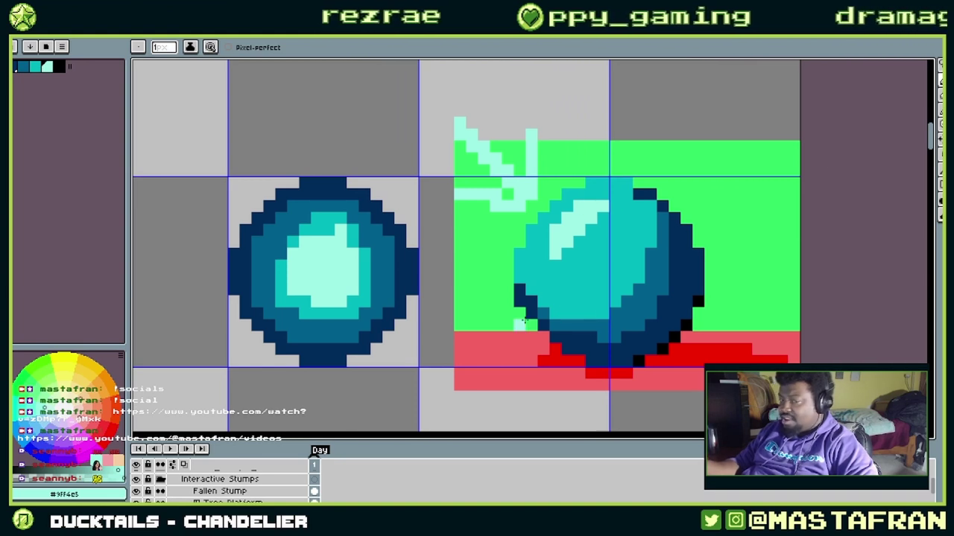
- Paint over the mint highlight with the body teal
{"action": "left_click", "coordinate": [586, 241], "text": "alt"}
{"action": "mouse_move", "coordinate": [580, 231]}
{"action": "left_mouse_down"}
{"action": "mouse_move", "coordinate": [591, 217]}
{"action": "mouse_move", "coordinate": [555, 245]}
{"action": "mouse_move", "coordinate": [604, 204]}
{"action": "left_mouse_up"}
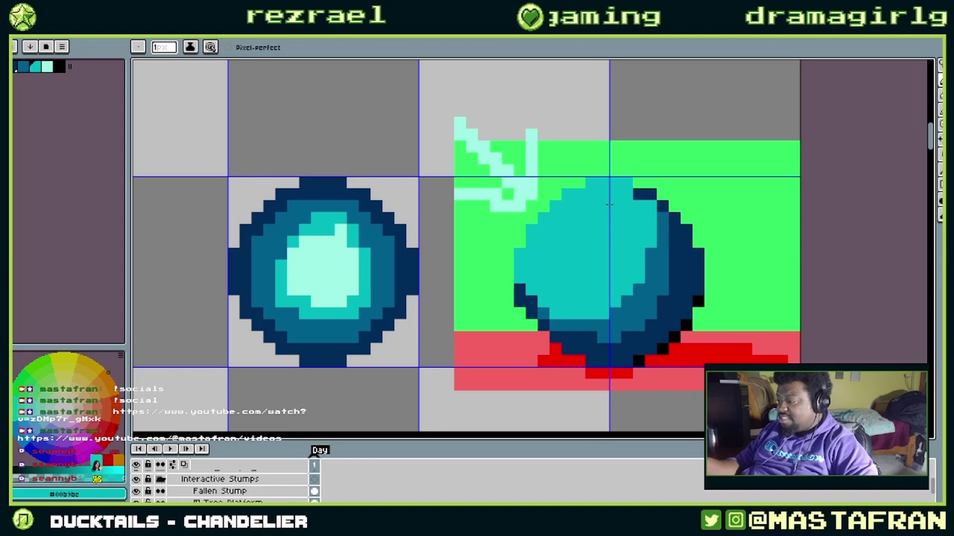
{"action": "left_click", "coordinate": [650, 195]}
{"action": "key", "text": "ctrl+z"}
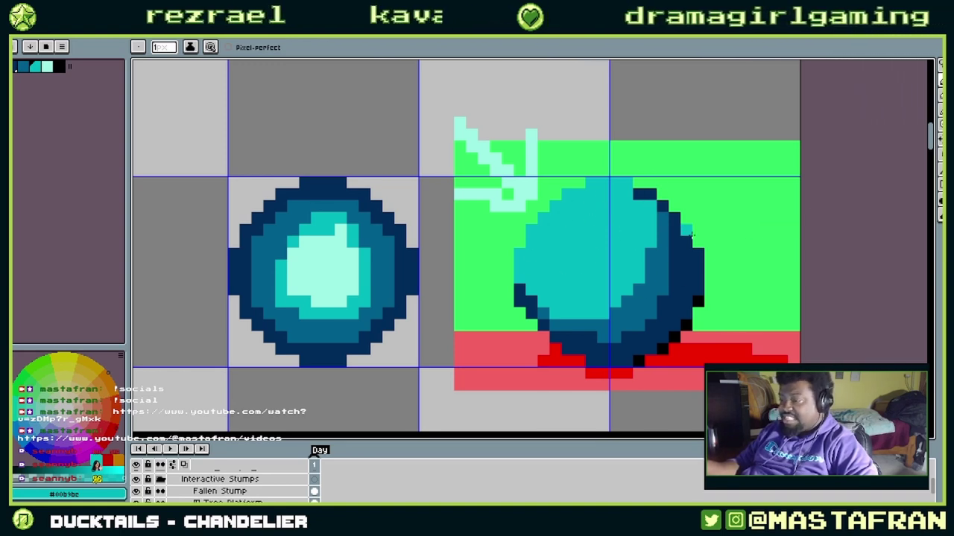
{"action": "left_click", "coordinate": [662, 255]}
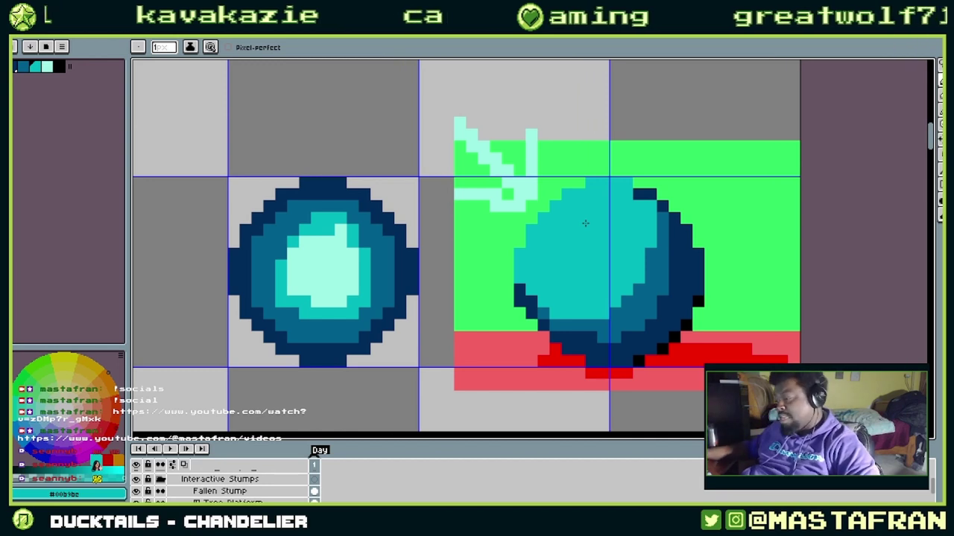
- Replace the black pixels along the circle's lower-right edge with the ground's red and the shadow's navy #002b59
{"action": "key", "text": "alt"}
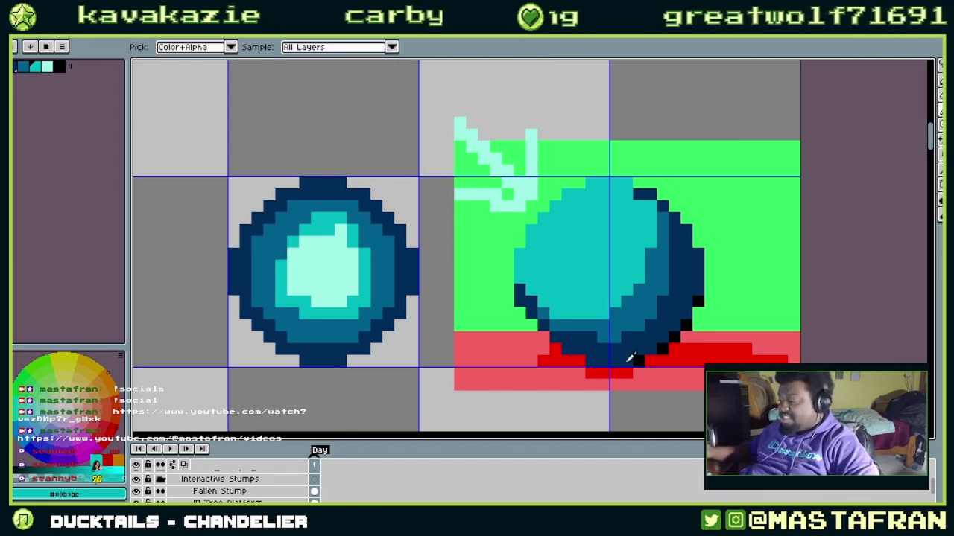
{"action": "left_click", "coordinate": [633, 314], "text": "alt"}
{"action": "left_click", "coordinate": [638, 361]}
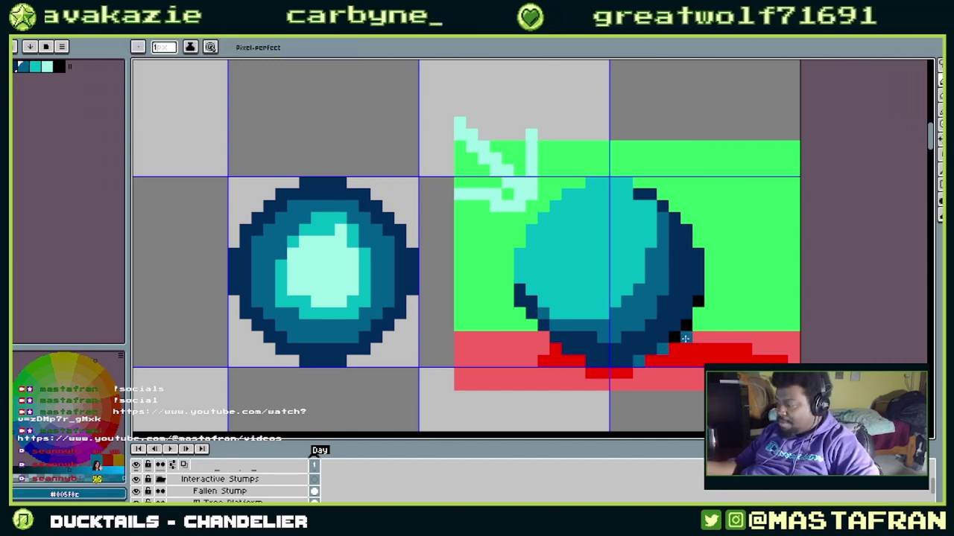
{"action": "left_click", "coordinate": [646, 368], "text": "alt"}
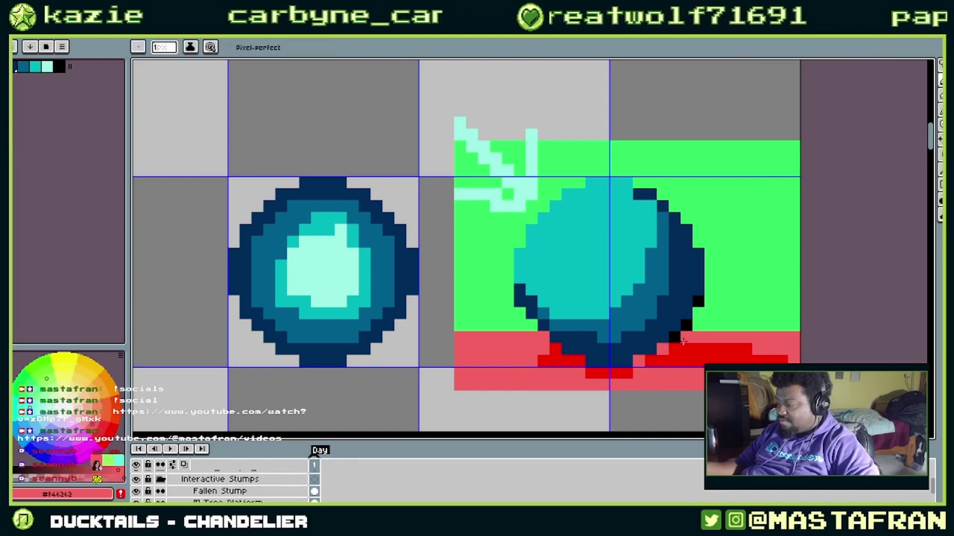
{"action": "left_click", "coordinate": [649, 359], "text": "alt"}
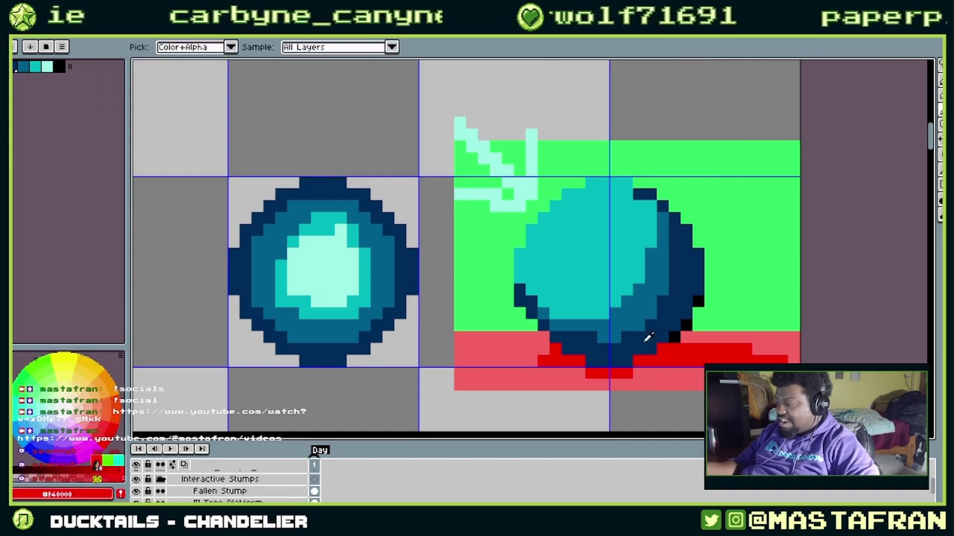
{"action": "left_click", "coordinate": [663, 348]}
{"action": "left_click", "coordinate": [643, 341], "text": "alt"}
{"action": "left_click", "coordinate": [639, 357]}
{"action": "left_click", "coordinate": [657, 357]}
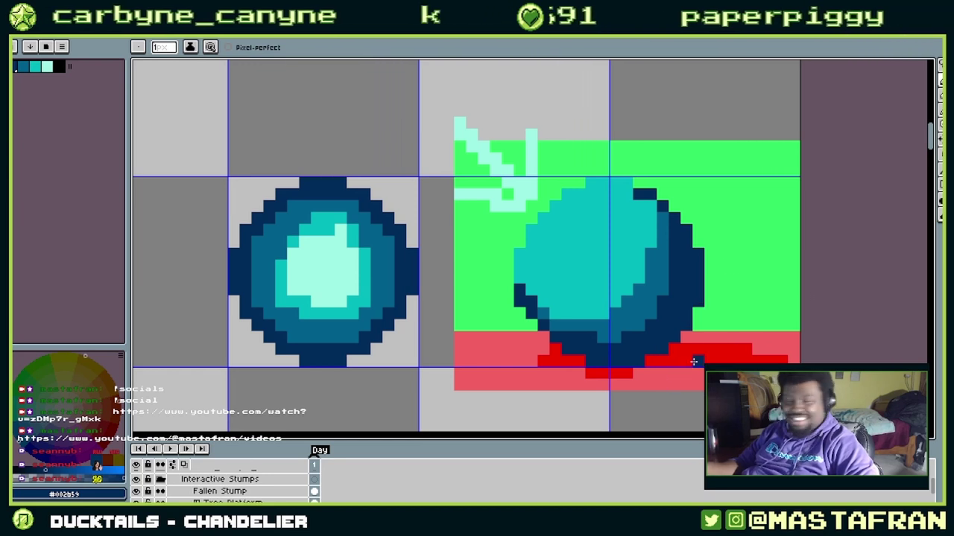
- Lasso-select the example branch, both circles, the light arrow and the coloured backdrop together
{"action": "left_click_drag", "start_coordinate": [701, 327], "coordinate": [609, 336]}
{"action": "scroll", "coordinate": [609, 336], "scroll_direction": "down", "scroll_amount": 2}
{"action": "scroll", "coordinate": [607, 337], "scroll_direction": "down", "scroll_amount": 2}
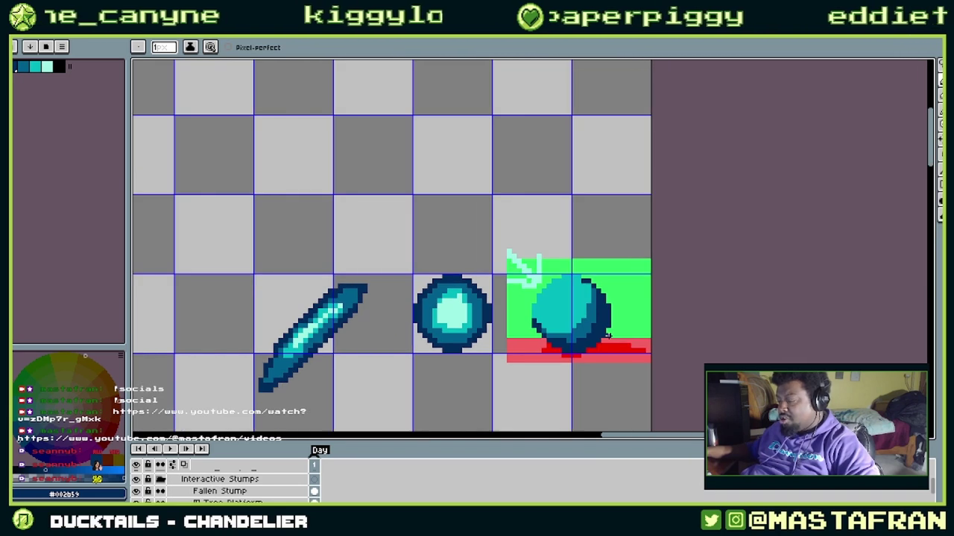
{"action": "key", "text": "m"}
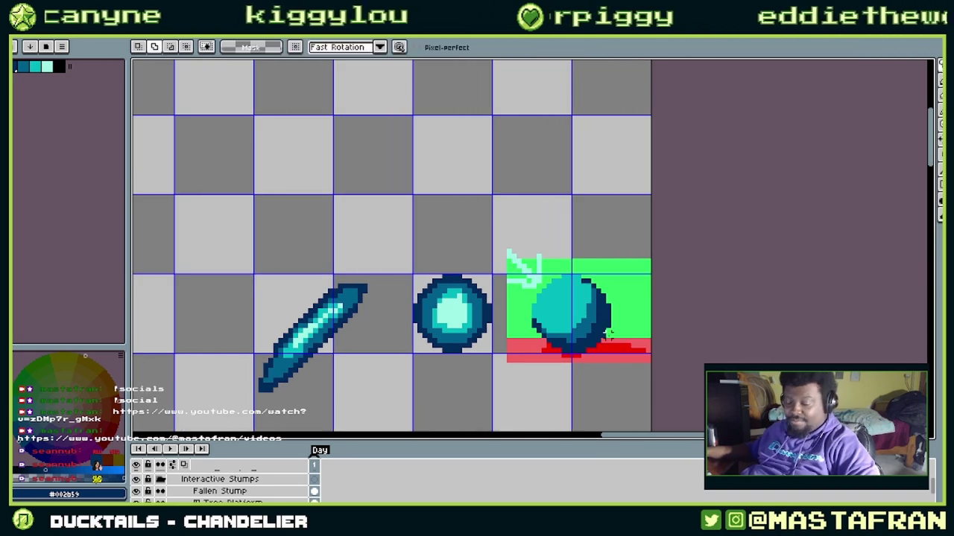
{"action": "left_click_drag", "start_coordinate": [462, 248], "coordinate": [514, 150]}
{"action": "mouse_move", "coordinate": [591, 106]}
{"action": "left_mouse_down"}
{"action": "mouse_move", "coordinate": [550, 104]}
{"action": "mouse_move", "coordinate": [639, 302]}
{"action": "mouse_move", "coordinate": [655, 67]}
{"action": "left_mouse_up"}
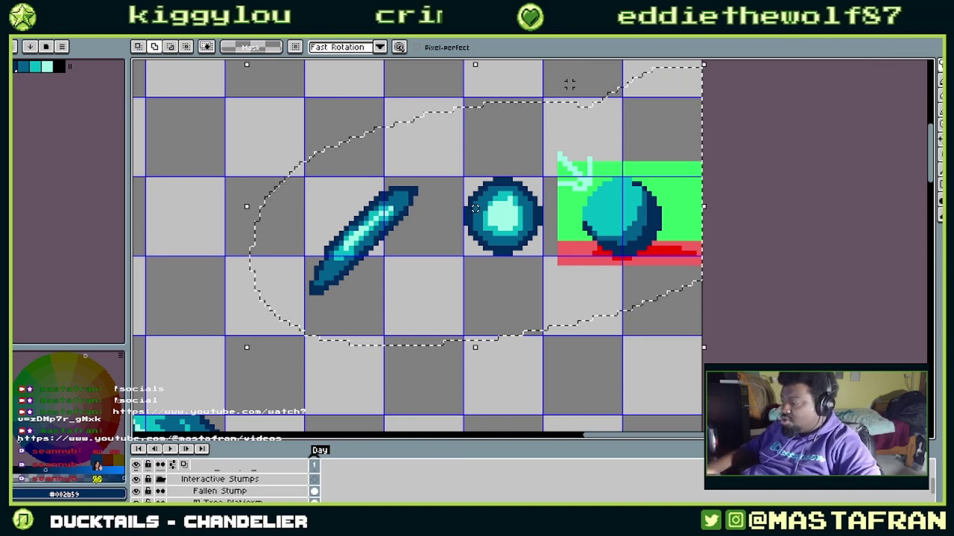